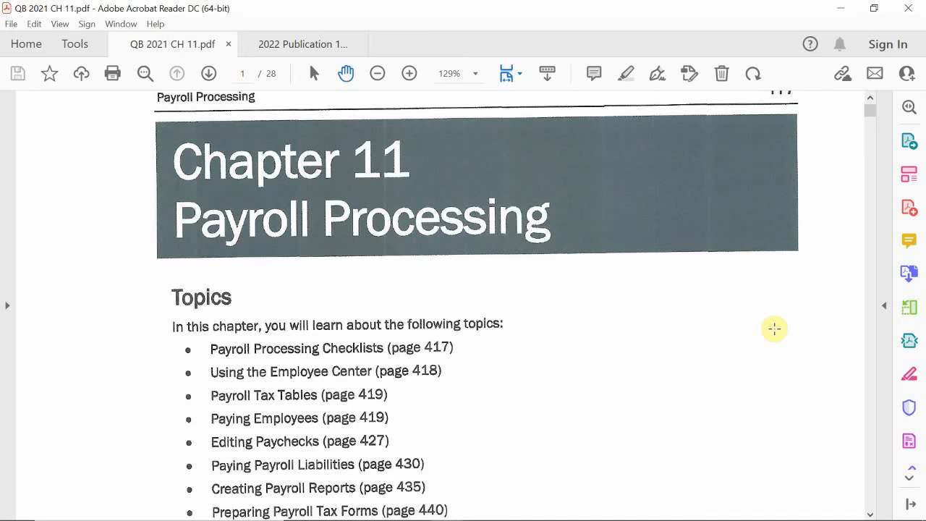
Step: Read the chapter 11 Payroll Processing topics list and introduction in the PDF
scroll(774, 328, "down", 2)
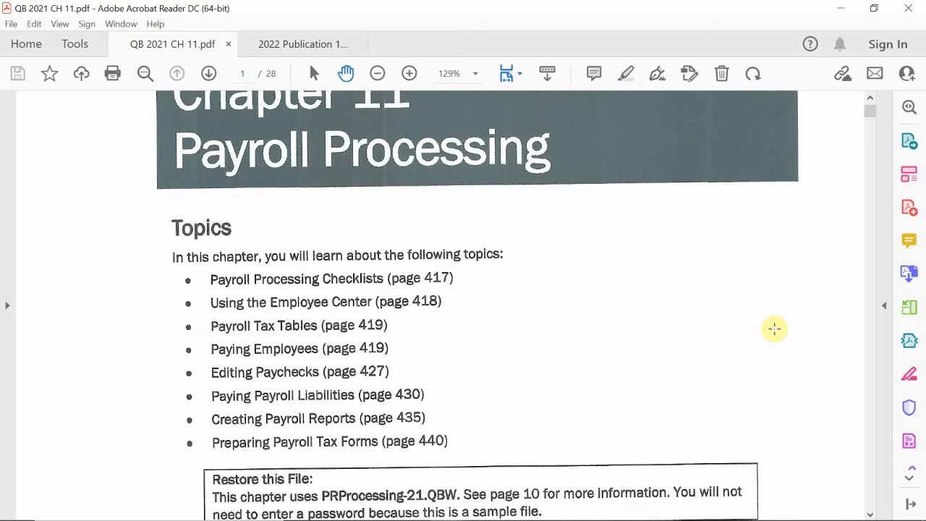
scroll(774, 329, "down", 9)
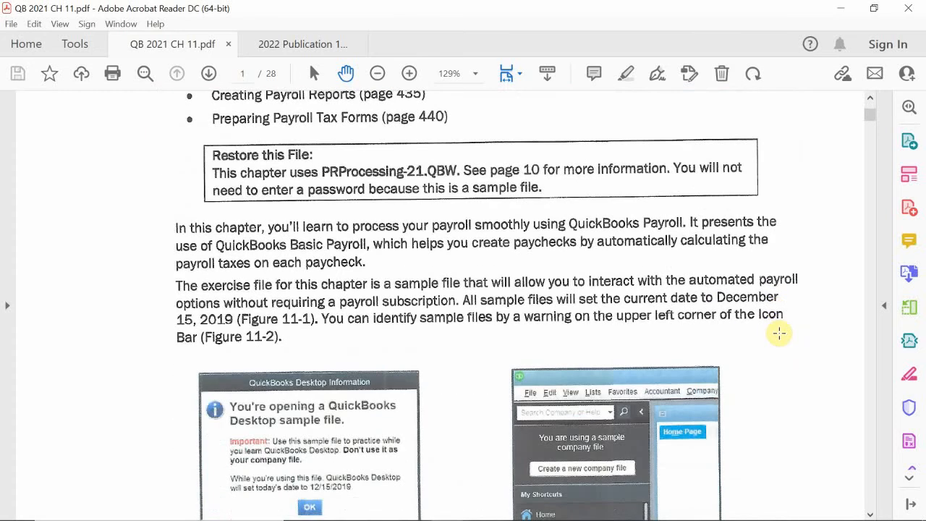
scroll(779, 332, "up", 1)
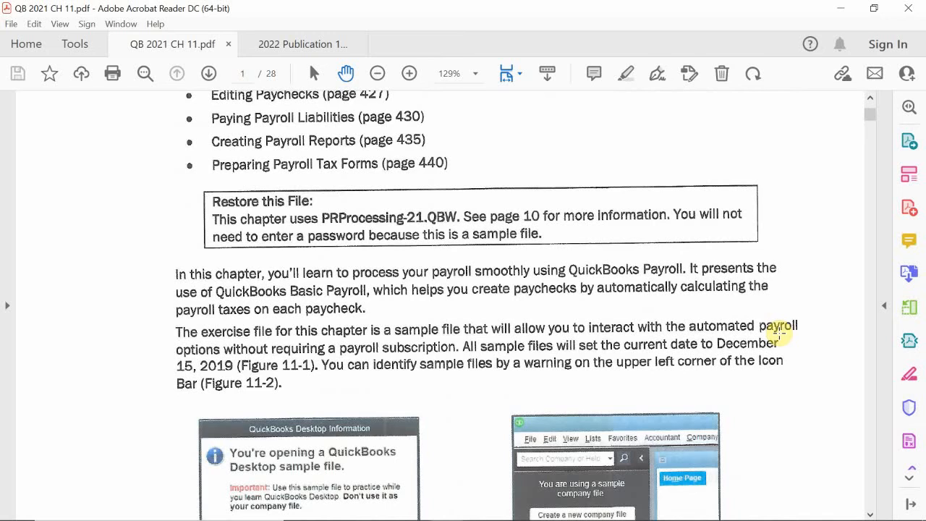
scroll(777, 332, "up", 2)
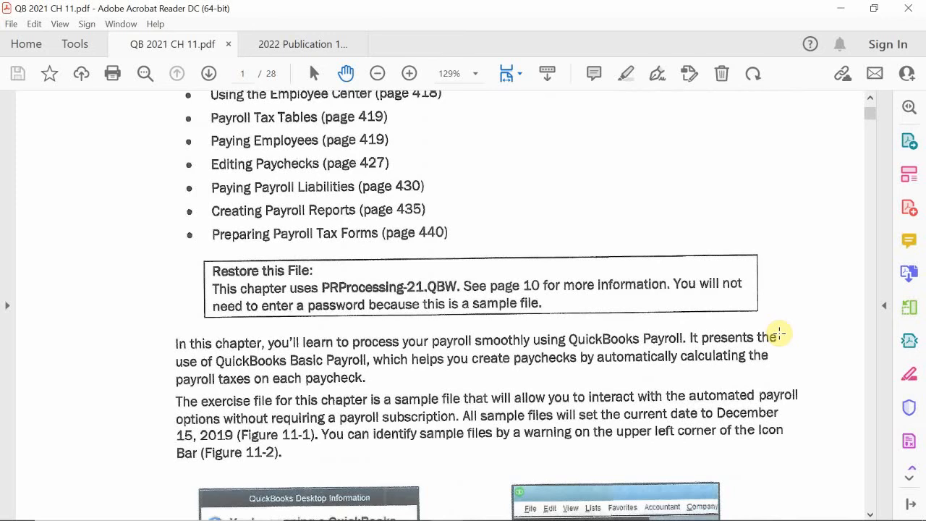
scroll(779, 333, "down", 1)
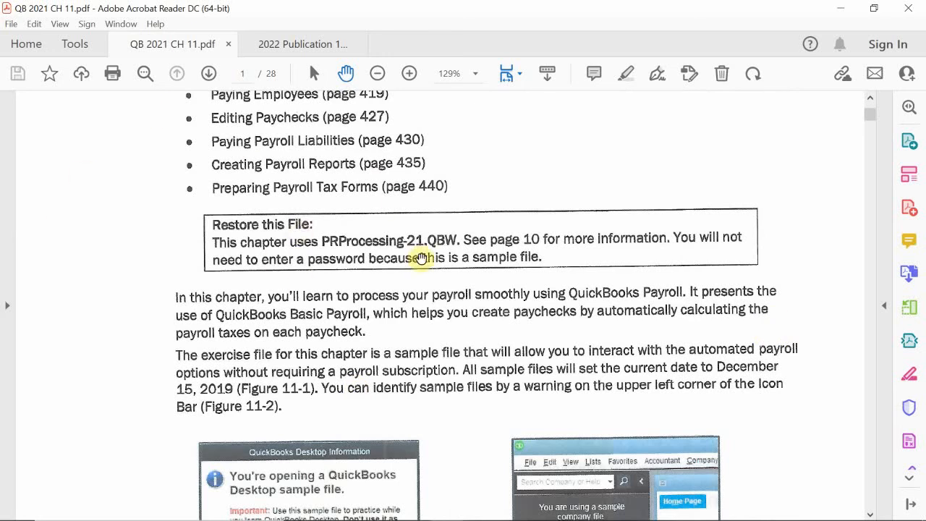
scroll(423, 253, "down", 1)
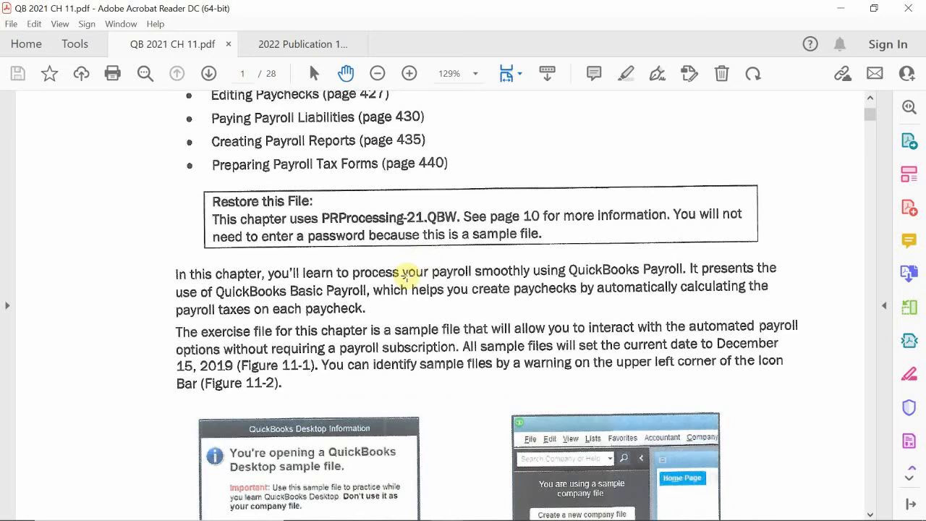
scroll(407, 275, "down", 6)
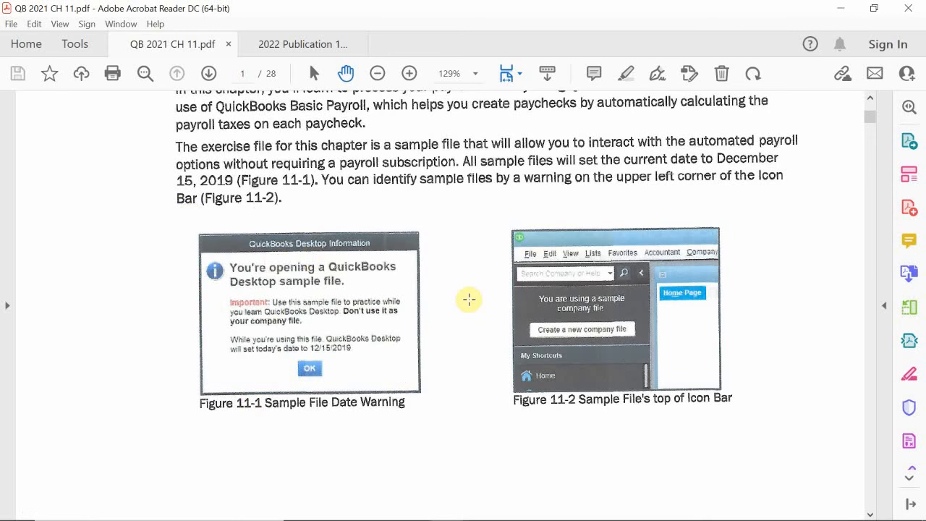
scroll(469, 298, "down", 10)
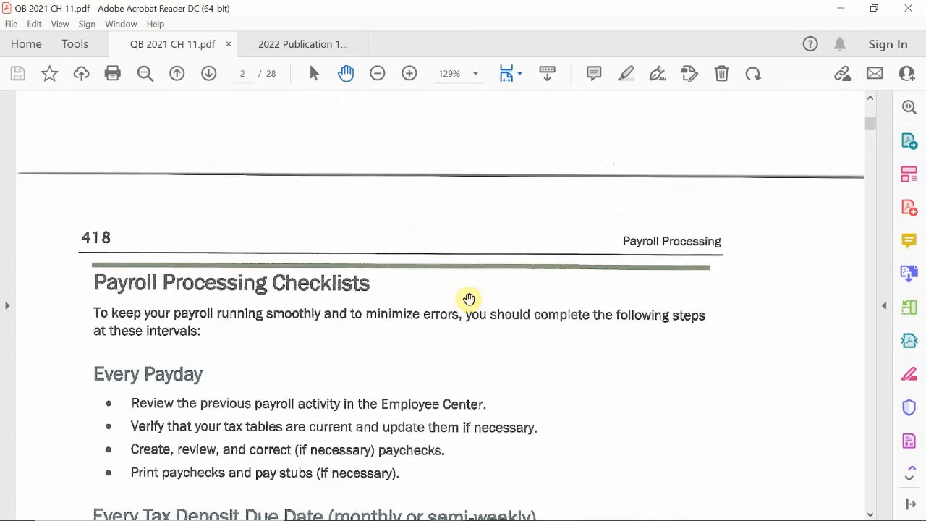
scroll(469, 299, "down", 1)
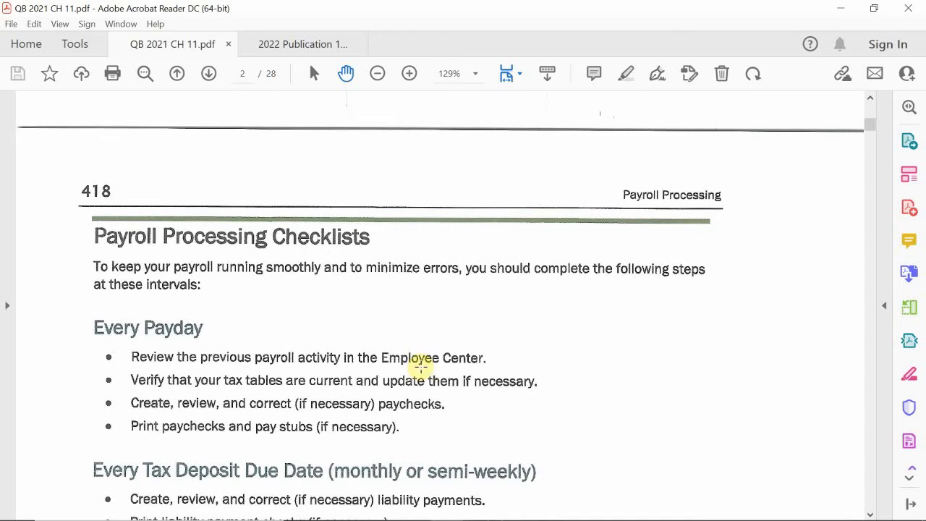
Step: Switch to QuickBooks and browse the Employees menu on the sample company's home page
mouse_move(483, 510)
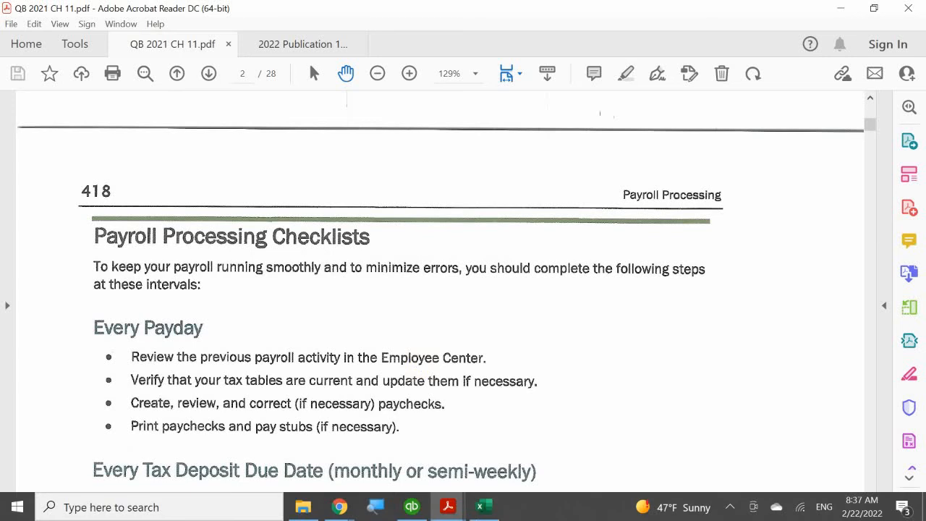
left_click(411, 506)
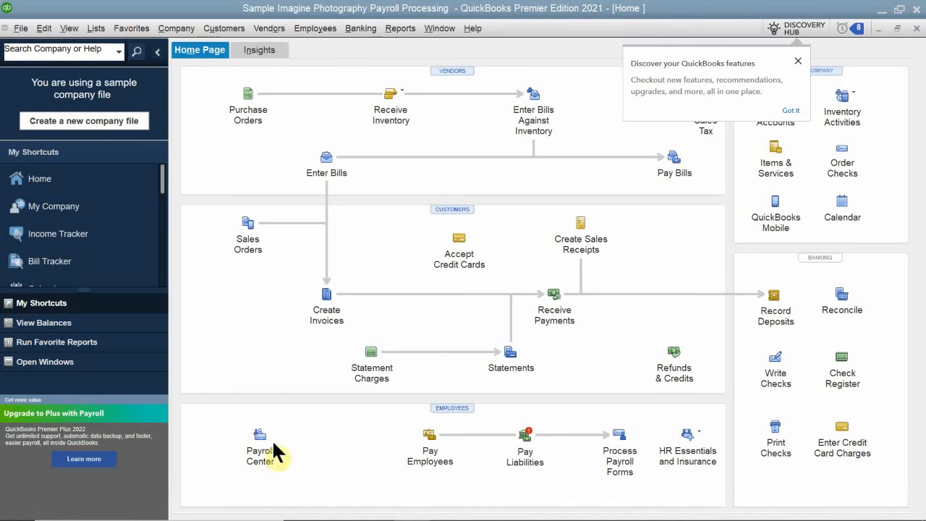
left_click(316, 30)
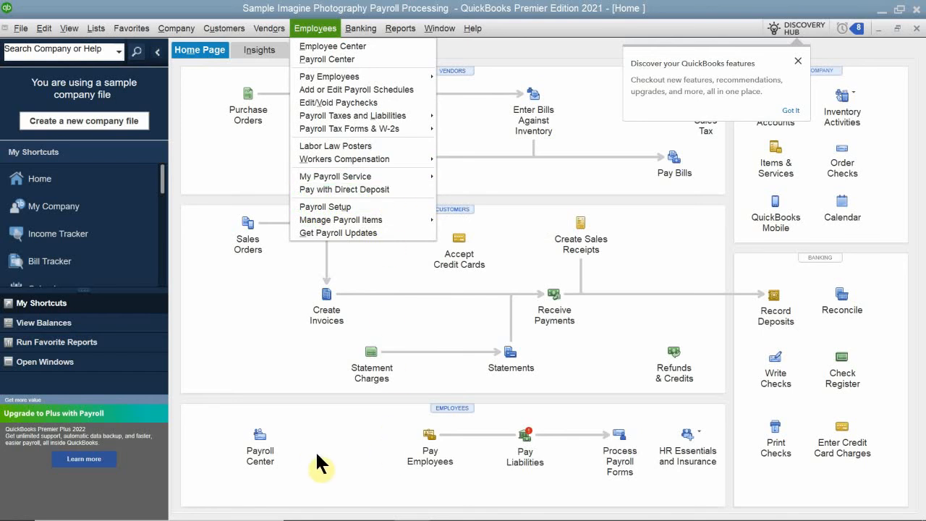
left_click(344, 485)
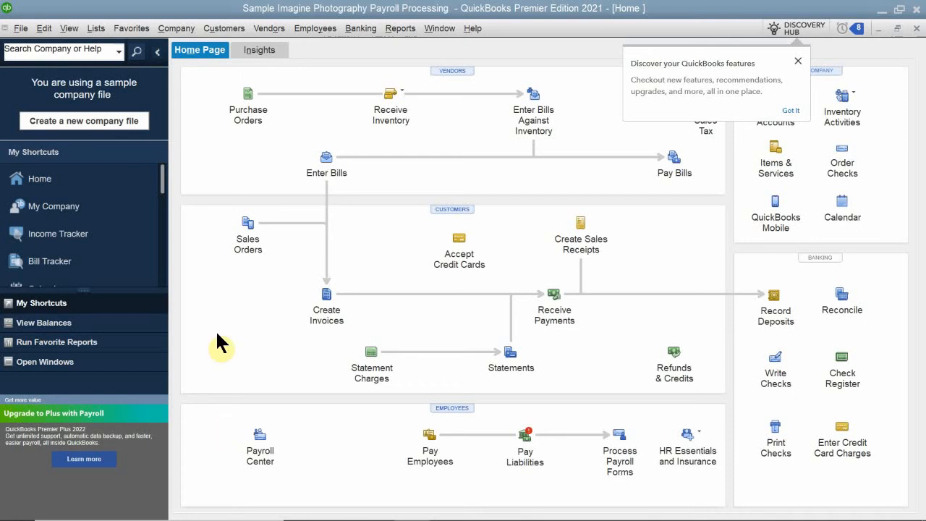
Step: Switch back to the QB 2021 CH 11.pdf document in Acrobat Reader
mouse_move(528, 514)
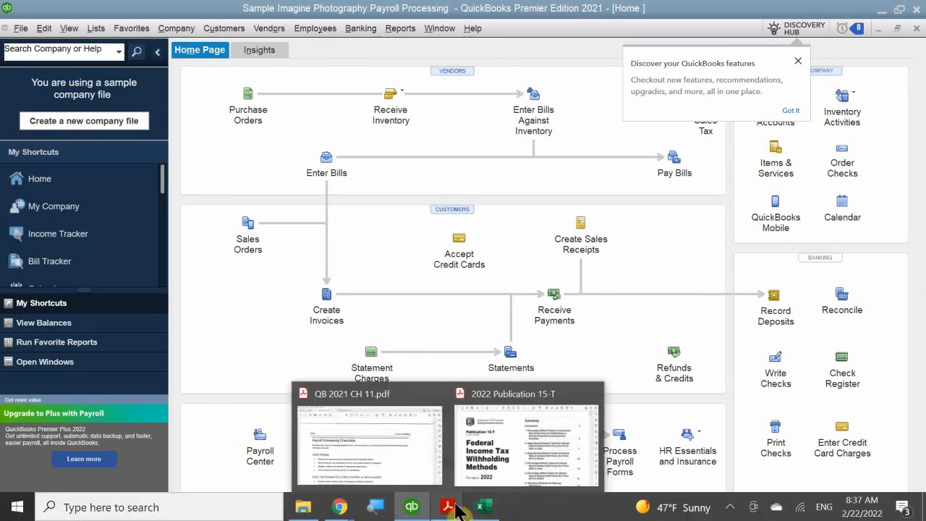
mouse_move(445, 509)
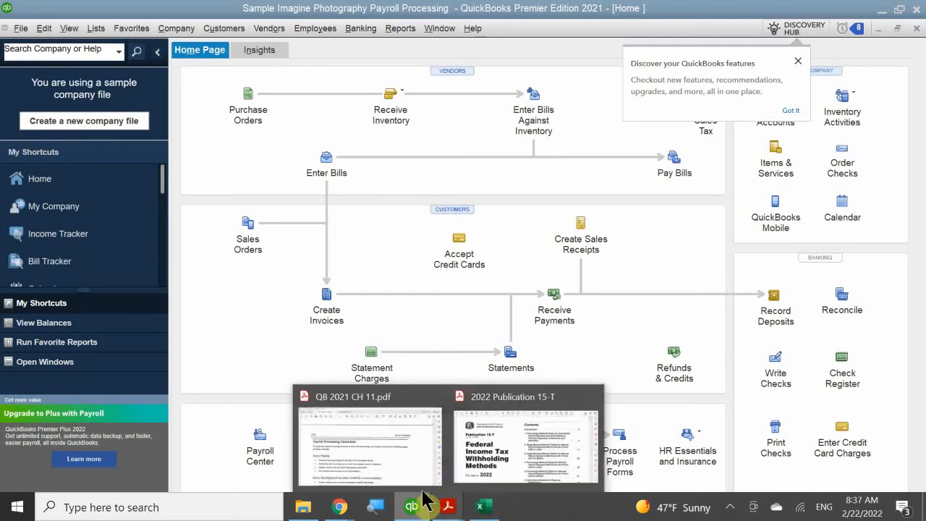
left_click(377, 435)
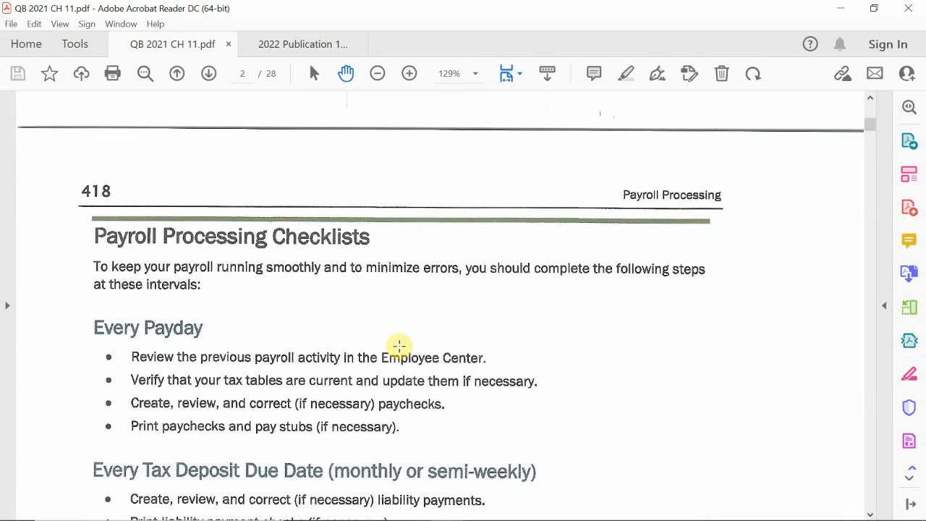
Step: Read the Payroll Processing Checklists and the Using the Employee Center section of the chapter
scroll(399, 345, "down", 2)
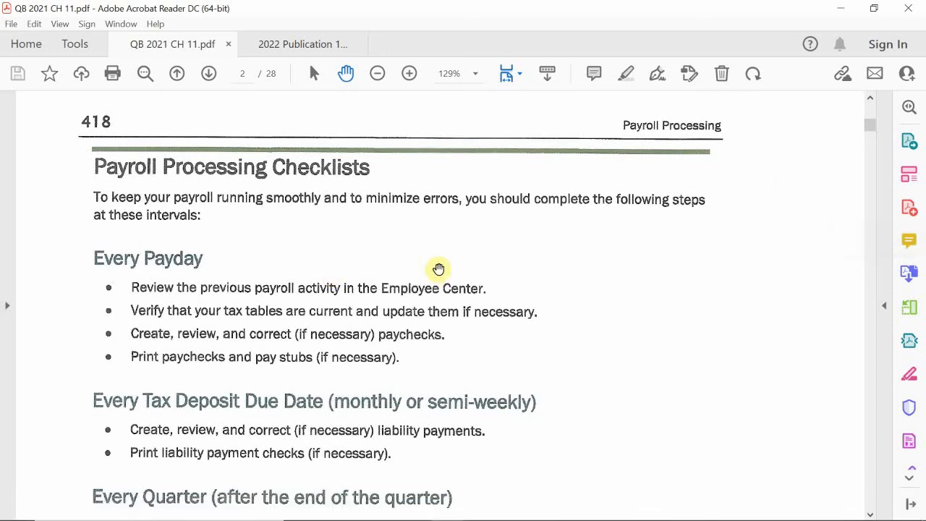
scroll(438, 267, "down", 3)
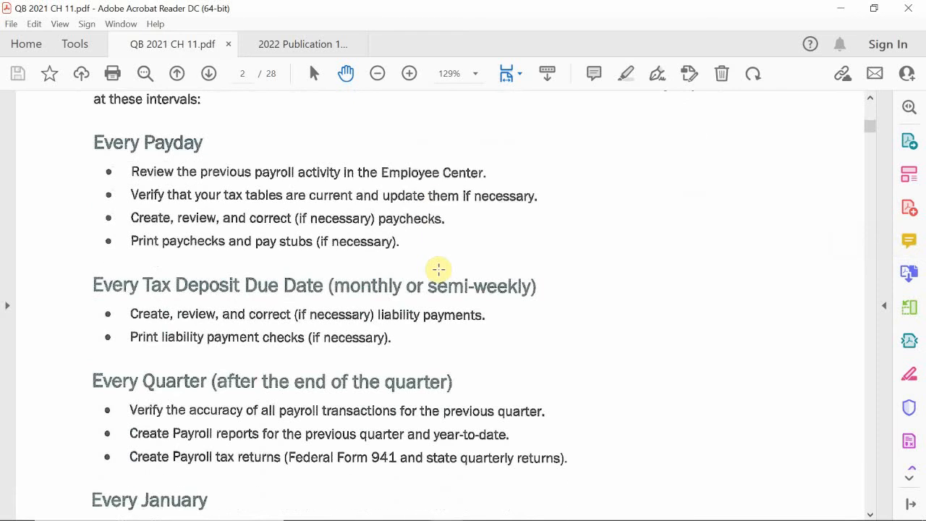
scroll(438, 269, "down", 1)
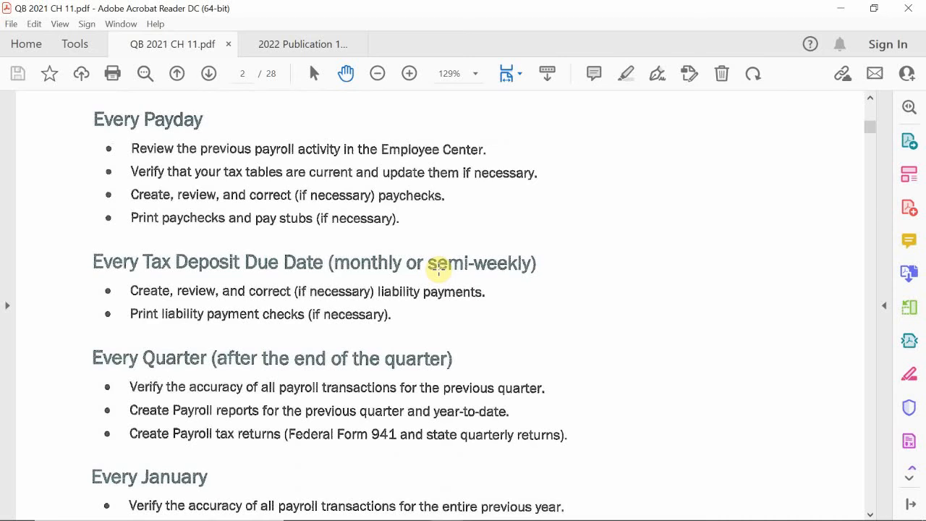
scroll(438, 266, "down", 3)
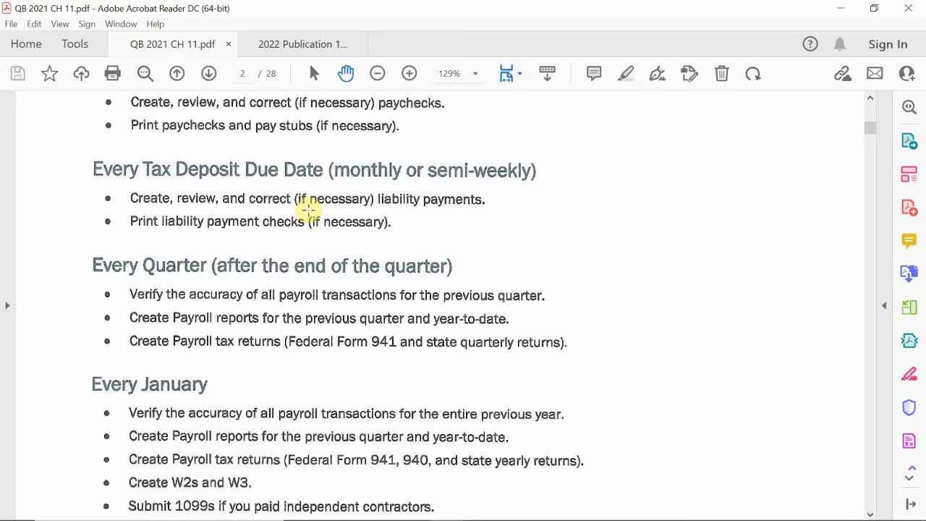
scroll(308, 209, "down", 3)
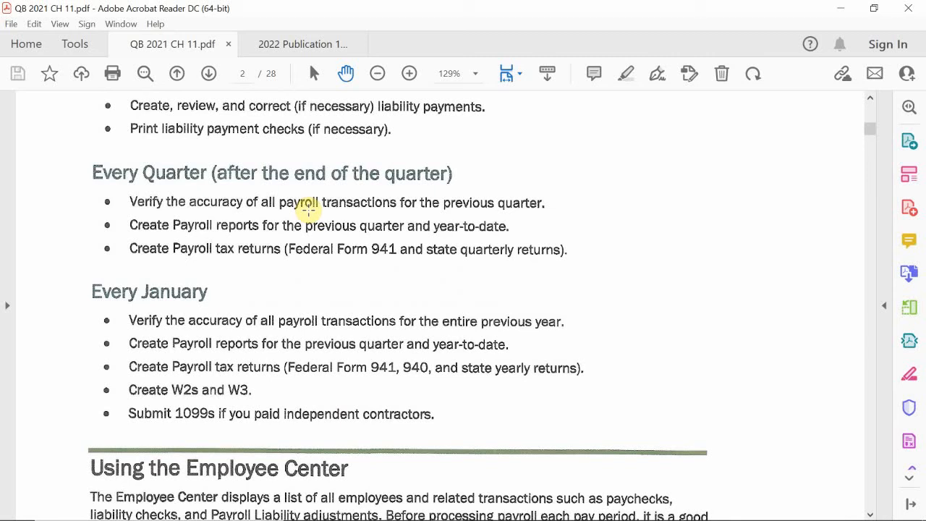
scroll(308, 207, "up", 5)
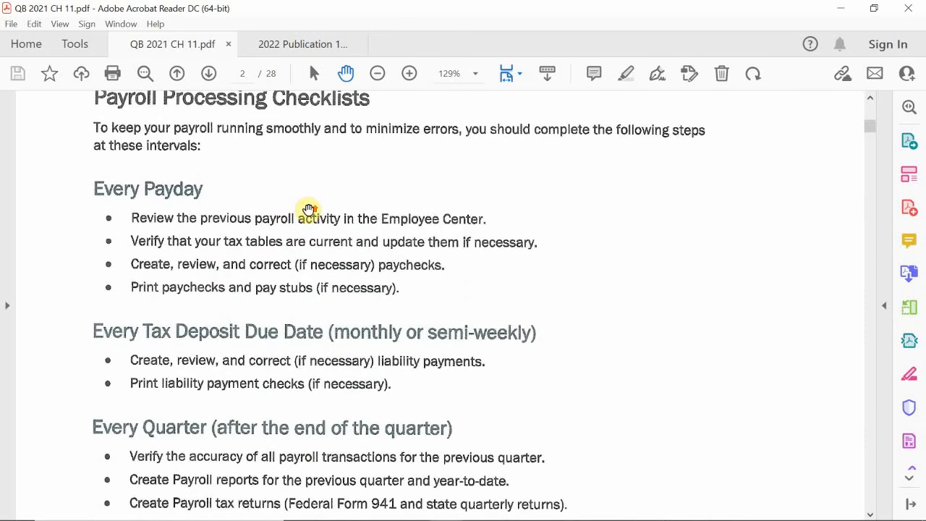
scroll(308, 207, "up", 2)
scroll(308, 208, "down", 6)
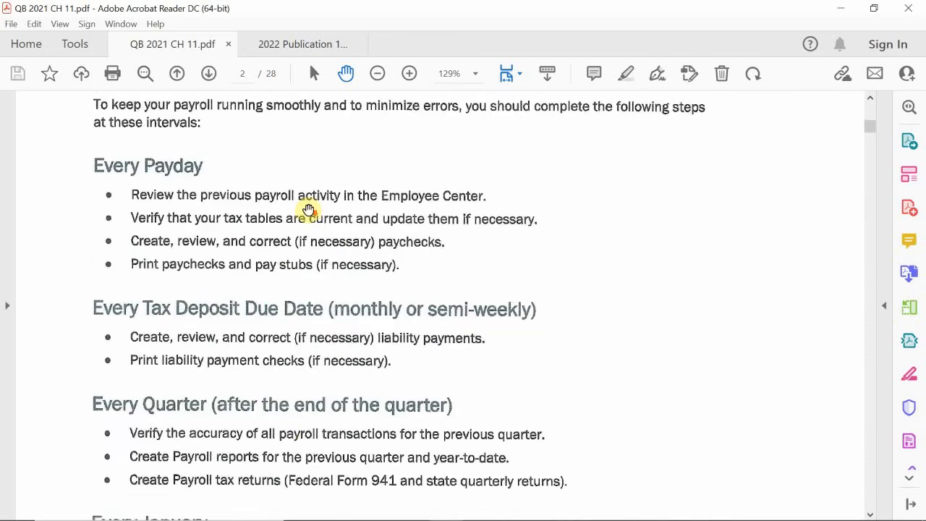
scroll(308, 208, "down", 4)
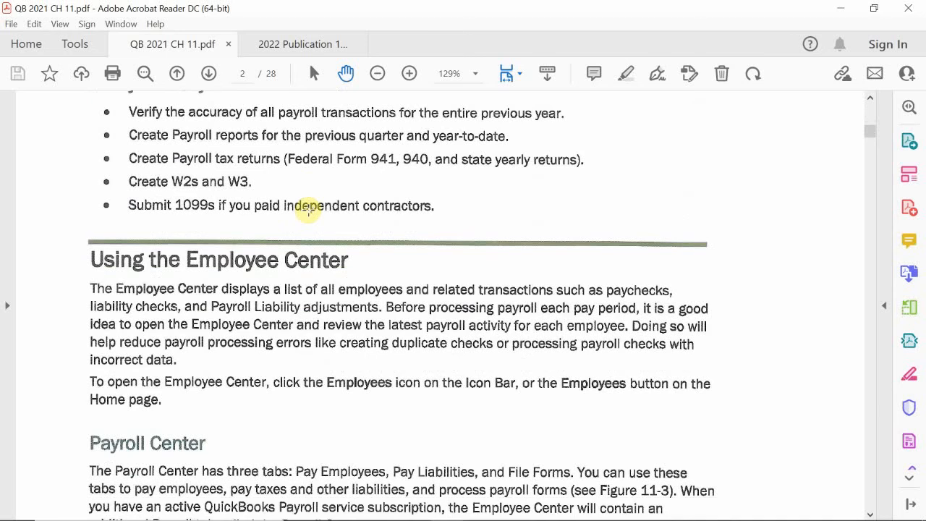
scroll(308, 209, "down", 1)
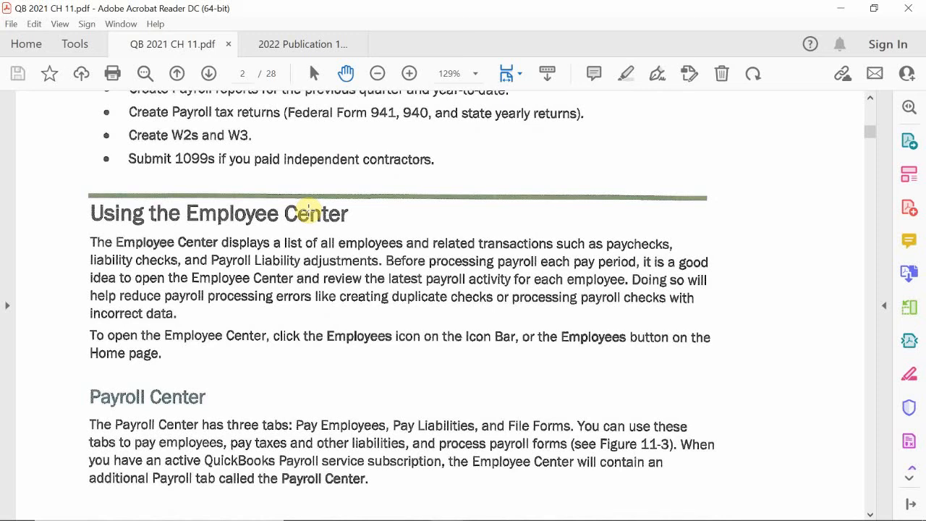
Step: Switch to QuickBooks and view the Pay Employees tab of the Employee Center's Payroll Center
mouse_move(430, 506)
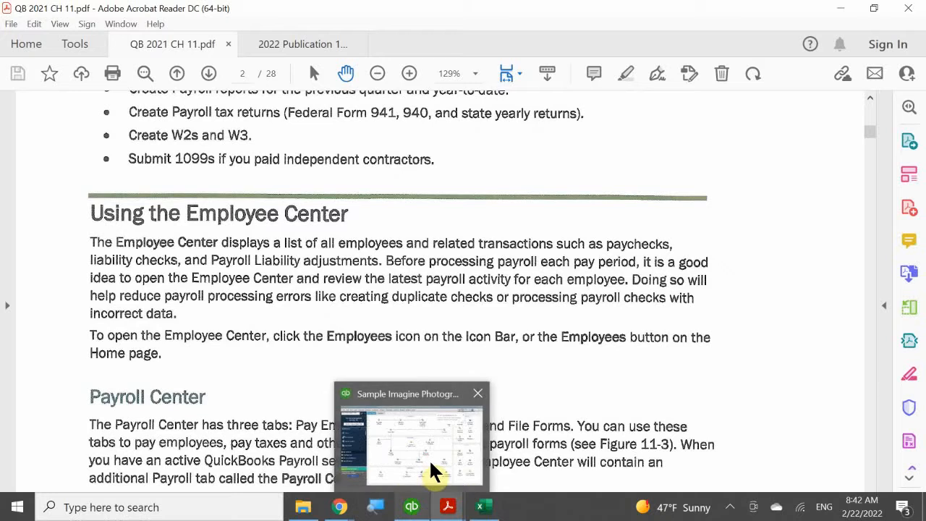
left_click(432, 472)
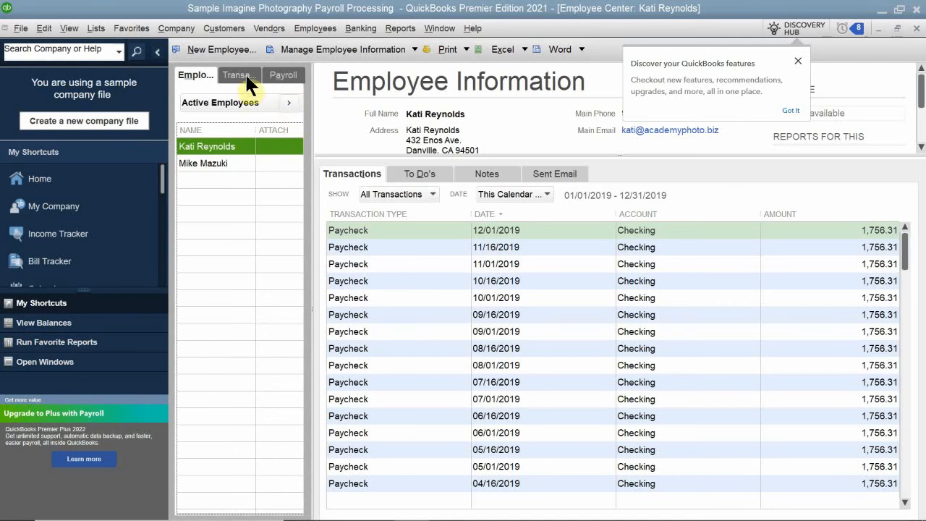
left_click(280, 74)
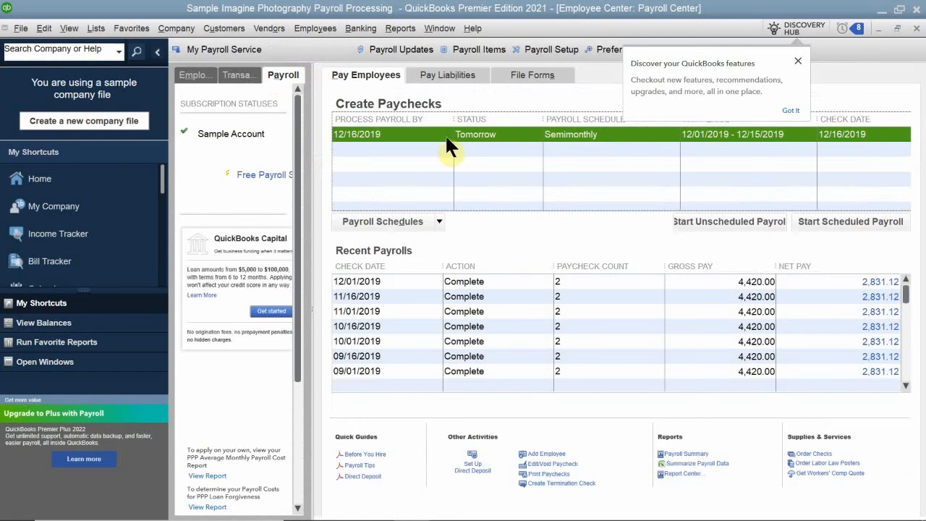
left_click(371, 73)
left_click(916, 9)
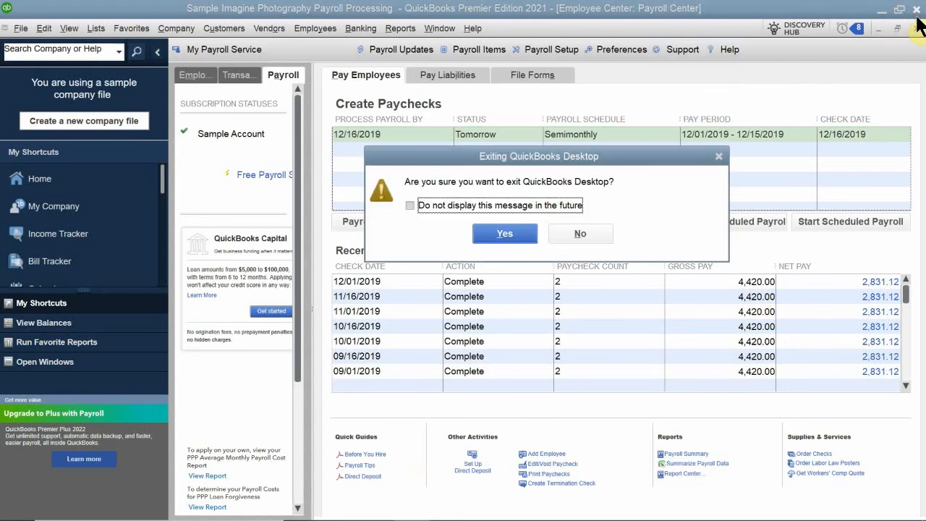
left_click(587, 235)
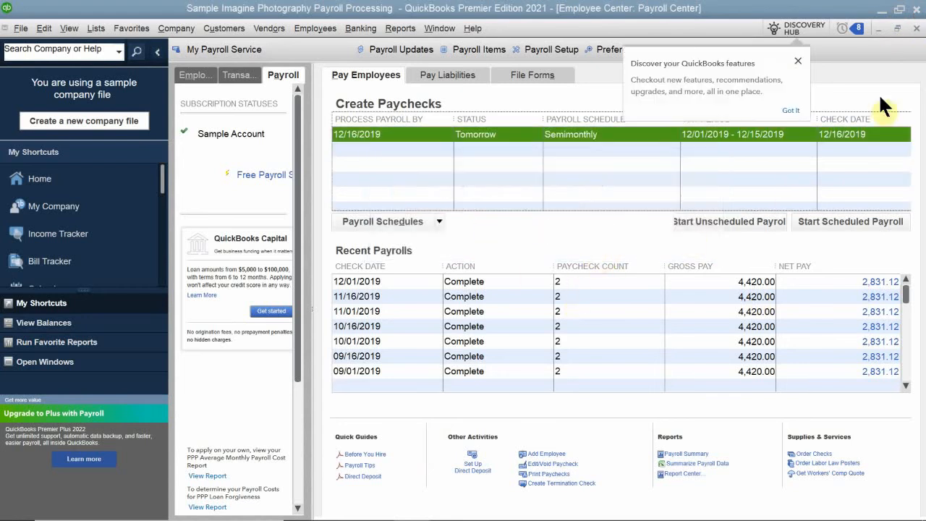
Step: Reopen the Payroll Center and review its Pay Liabilities and File Forms tabs
left_click(916, 28)
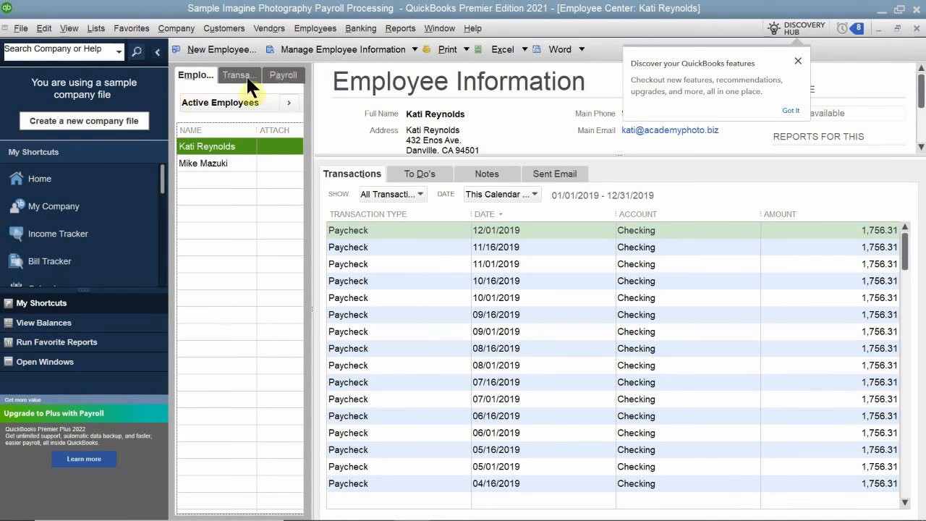
left_click(273, 72)
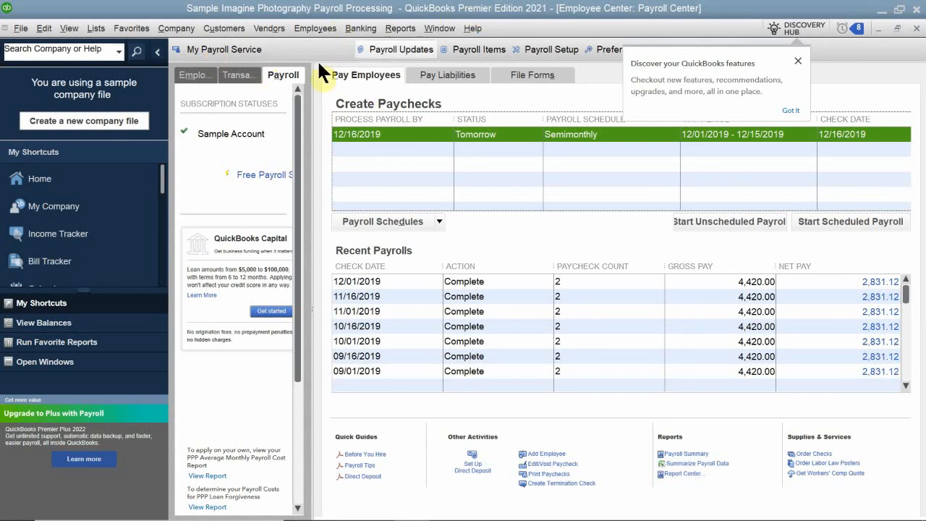
left_click(434, 76)
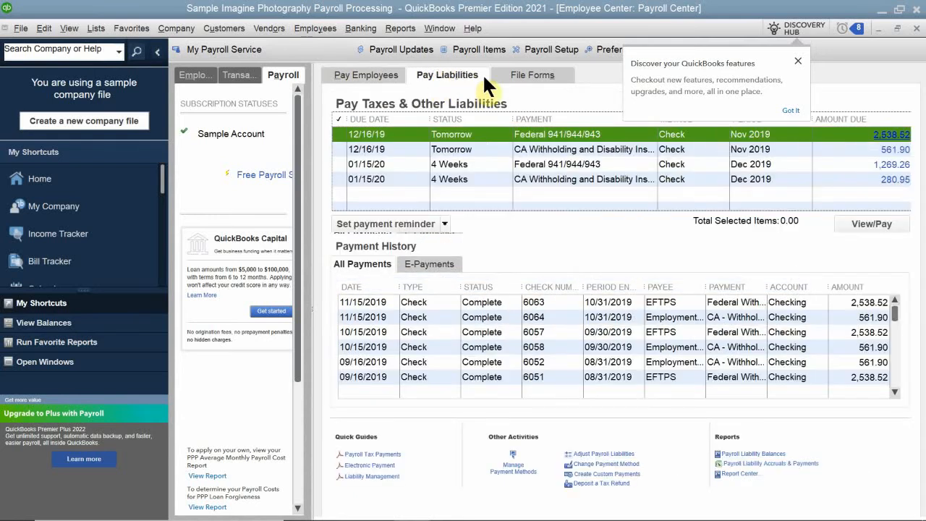
left_click(544, 74)
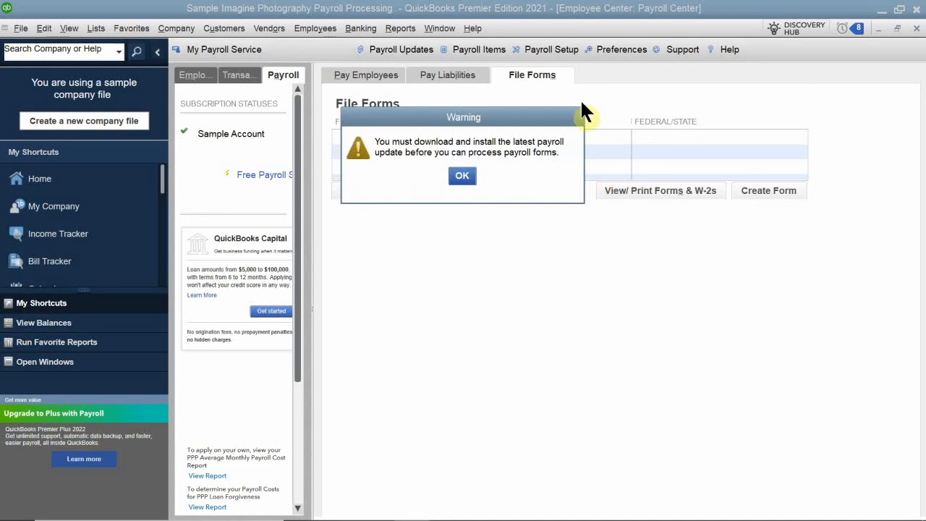
left_click(457, 172)
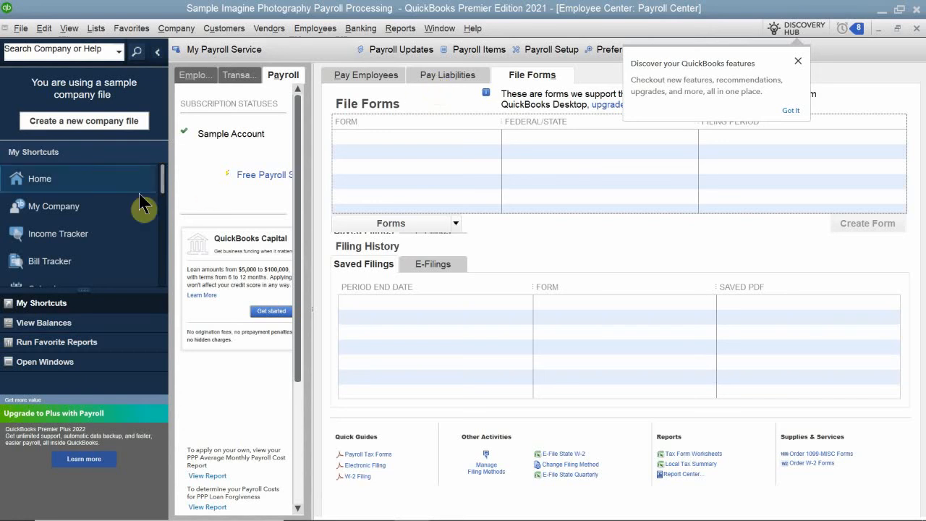
Step: Switch between the Pay Employees and Pay Liabilities tabs of the Payroll Center to review them again
left_click(356, 77)
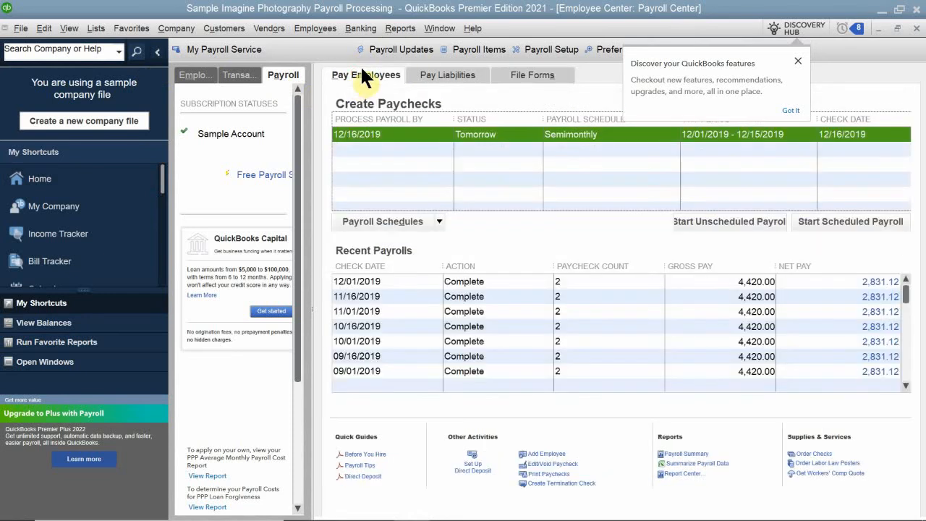
left_click(441, 69)
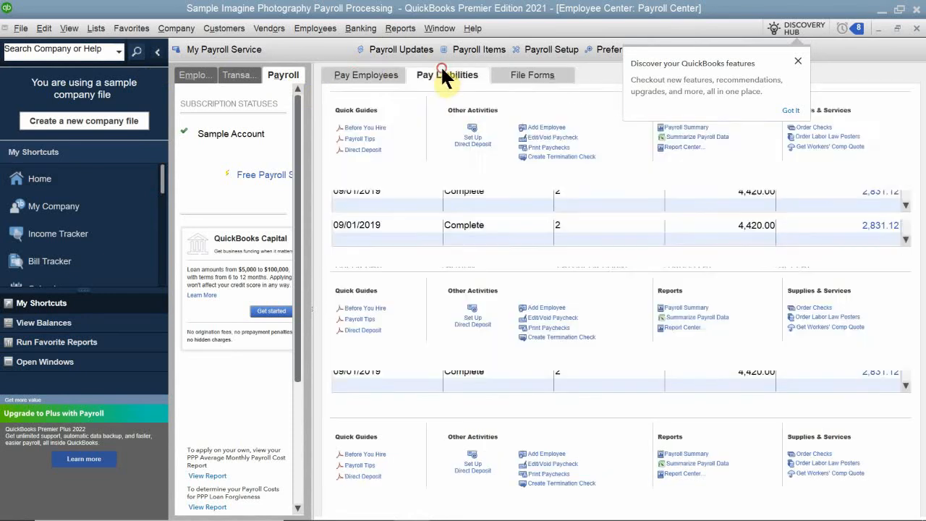
left_click(376, 77)
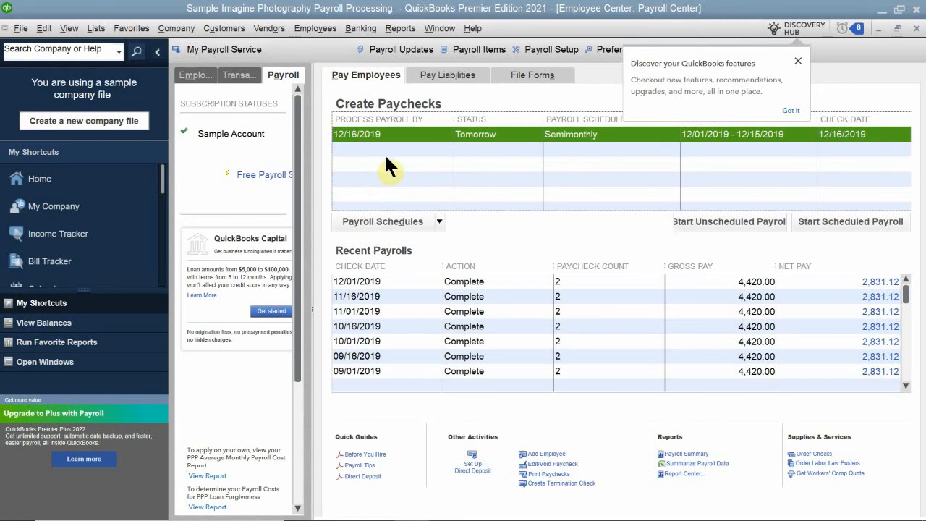
Step: Restore the Payroll Center window from maximized to a smaller floating window
left_click(900, 29)
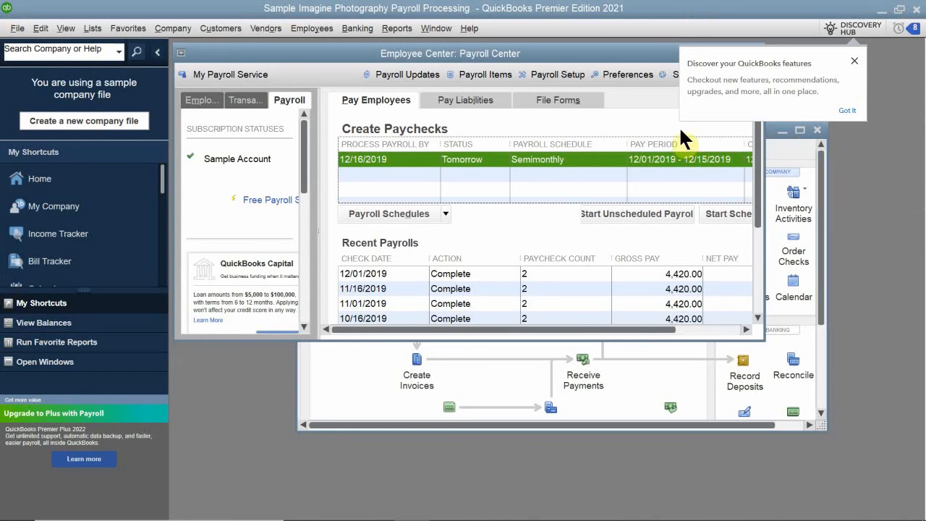
left_click(616, 114)
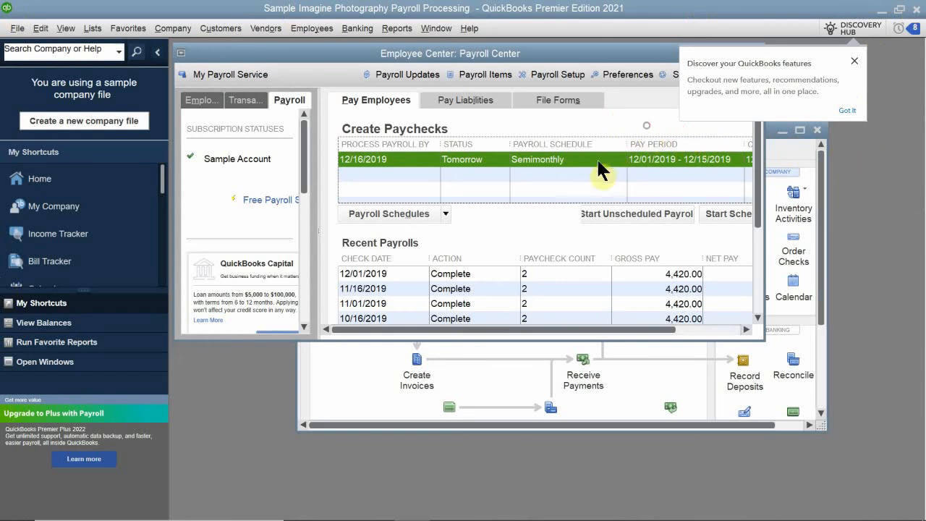
Step: Open the Discovery Hub's What's new page and close it again
left_click(862, 35)
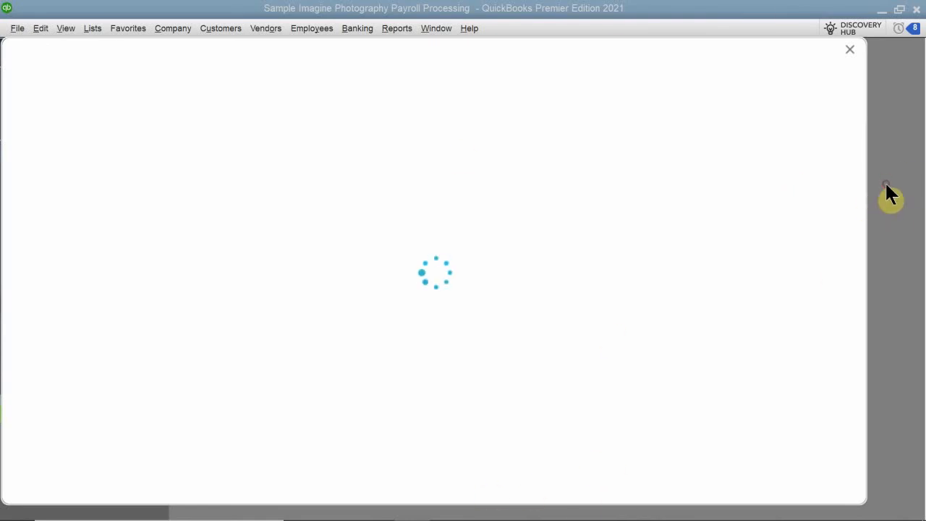
mouse_move(545, 518)
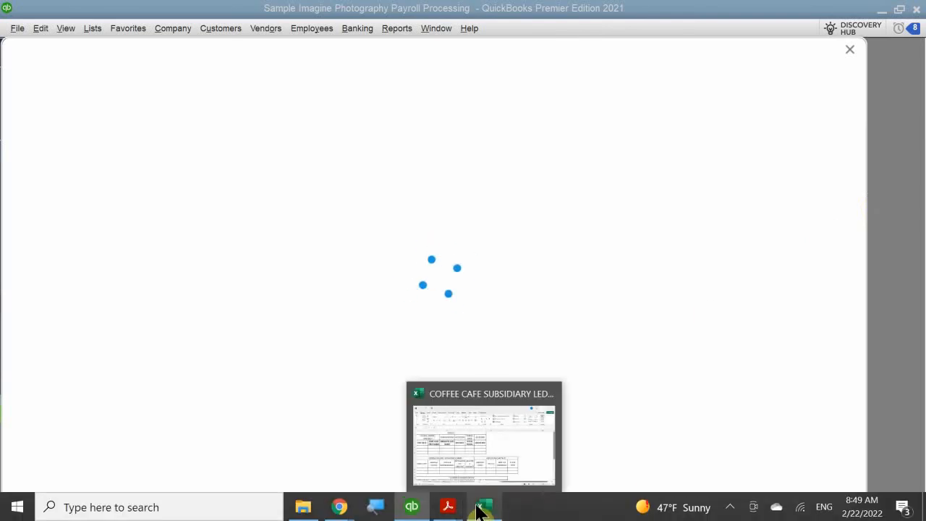
left_click(493, 503)
left_click(418, 506)
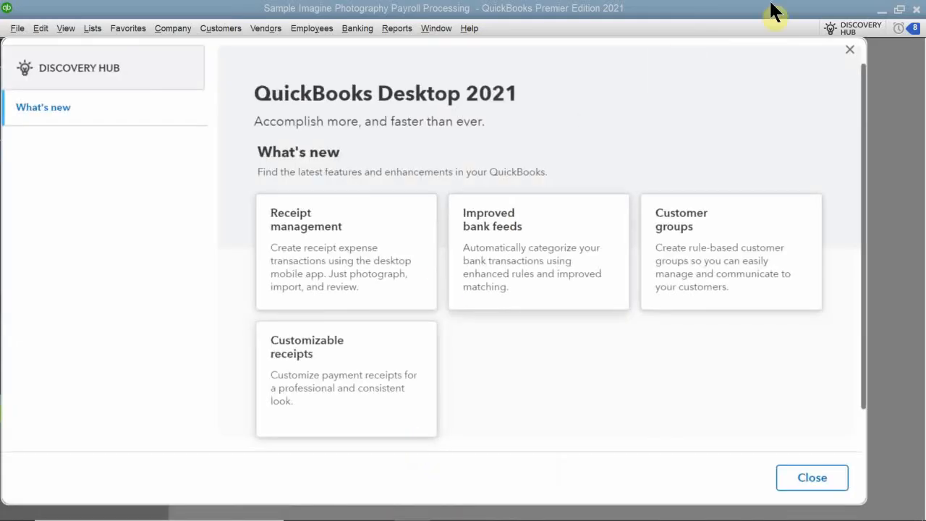
left_click(850, 48)
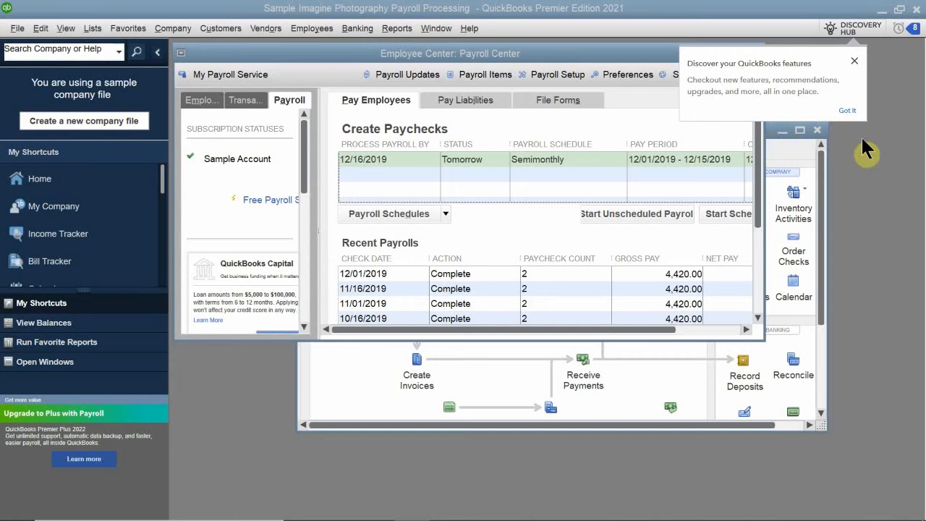
Step: Dismiss the Discover your QuickBooks features popup and close the Payroll Center window
left_click(855, 63)
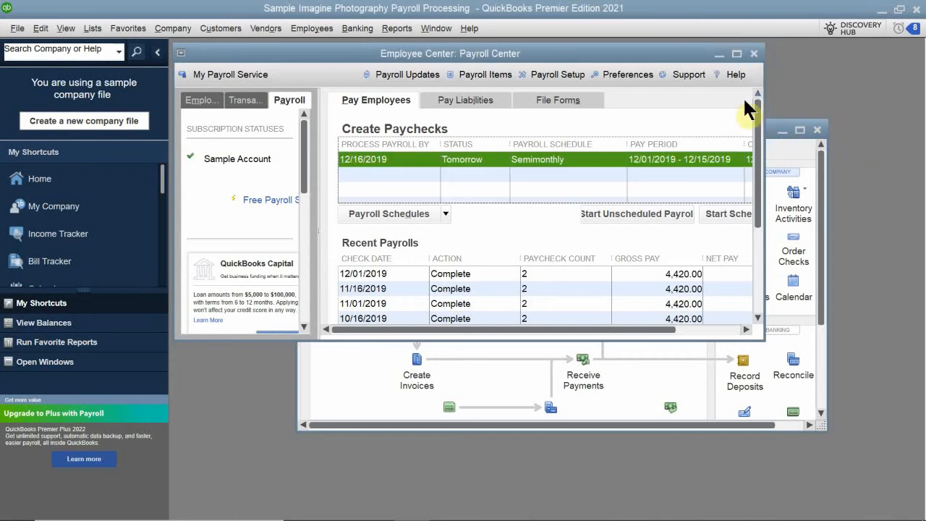
left_click(753, 53)
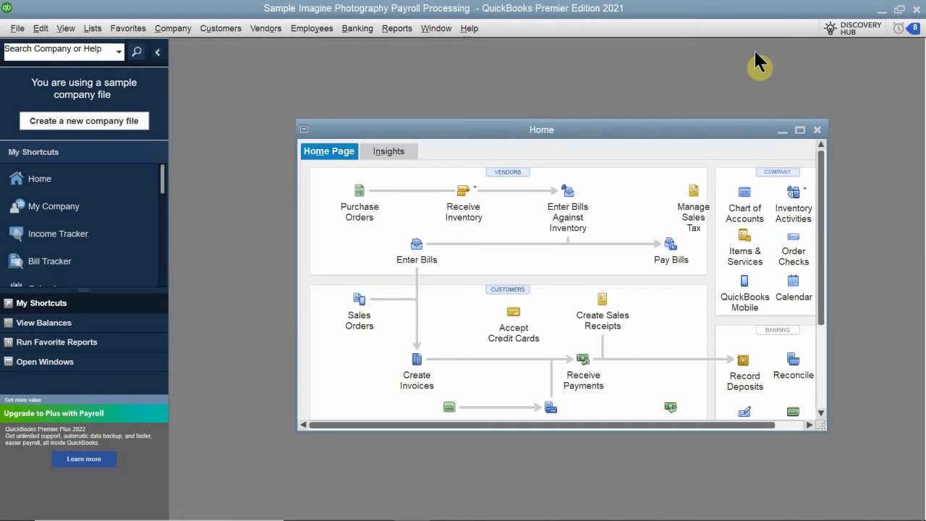
Step: Maximize the Home page window and open the Payroll Center from its Employees section
double_click(582, 127)
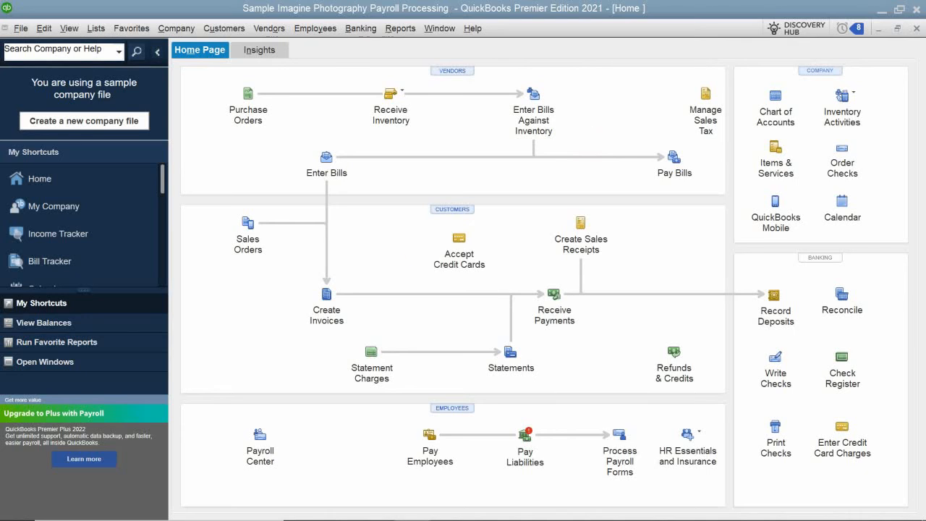
mouse_move(191, 506)
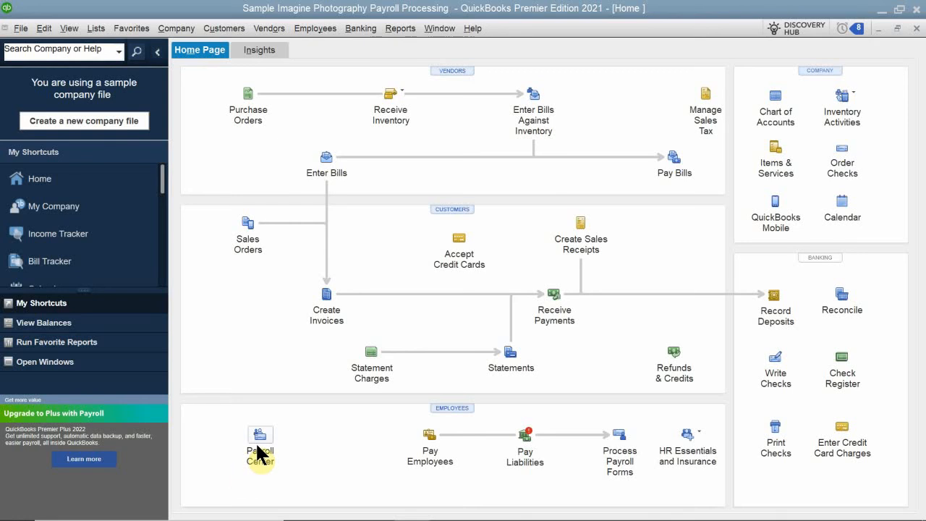
left_click(258, 444)
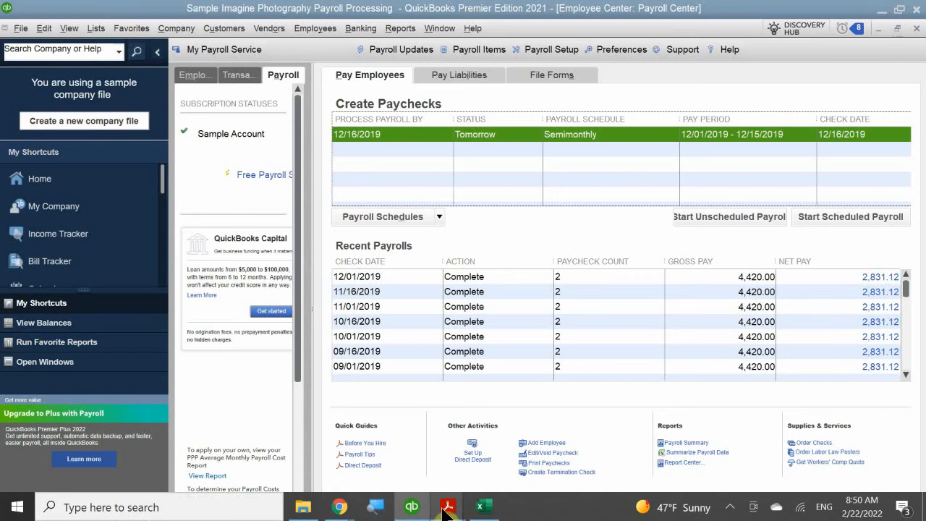
Step: Switch to the QB 2021 CH 11.pdf and read the Payroll Center figure and Payroll Tax Tables section
mouse_move(447, 506)
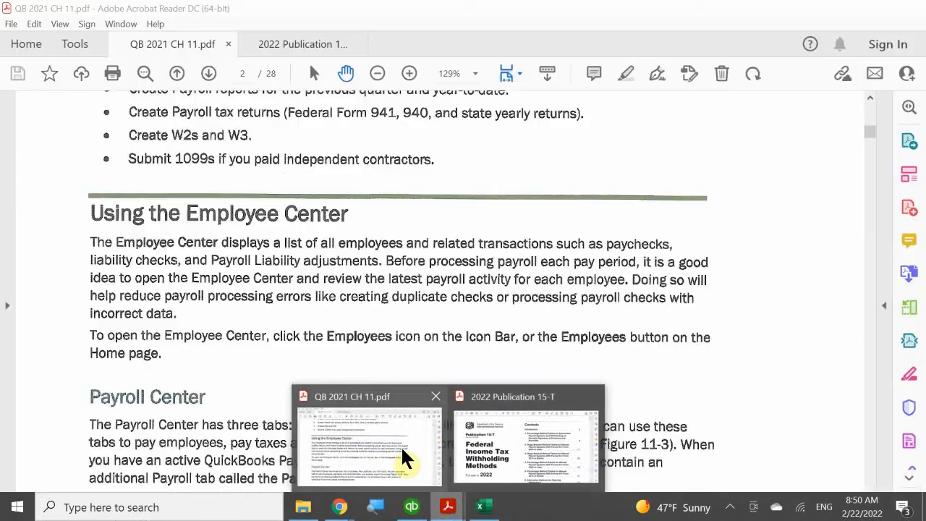
left_click(402, 458)
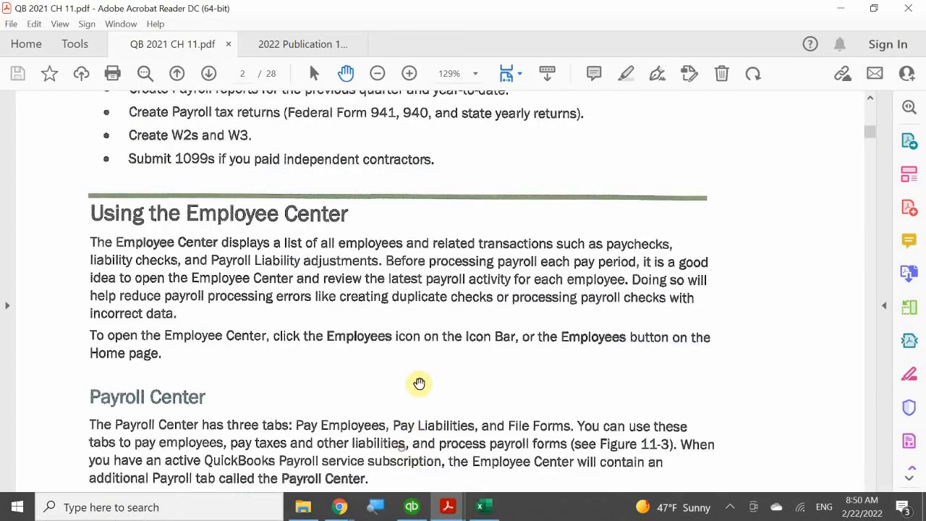
scroll(440, 352, "down", 5)
scroll(444, 352, "down", 10)
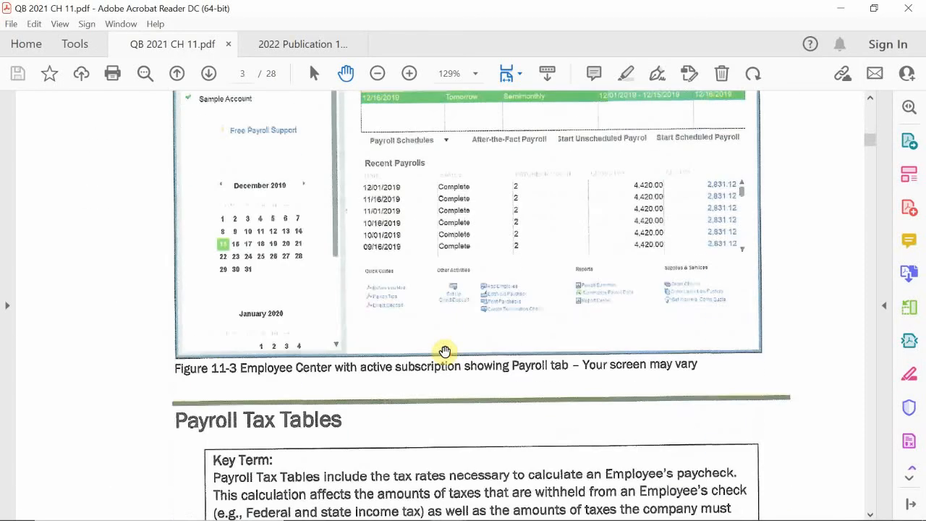
scroll(444, 352, "down", 1)
scroll(444, 352, "up", 2)
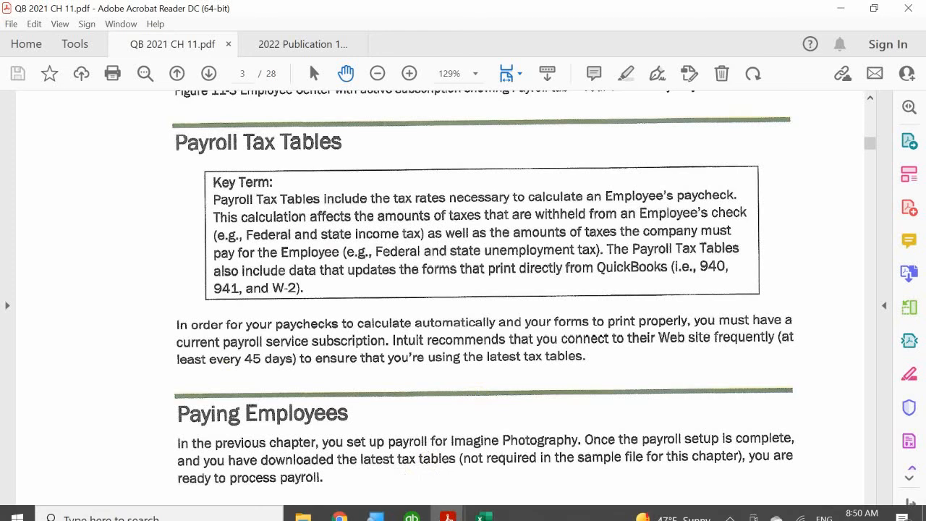
Step: Switch to the 2022 Publication 15-T document and read its contents, What's New and Introduction pages
mouse_move(448, 507)
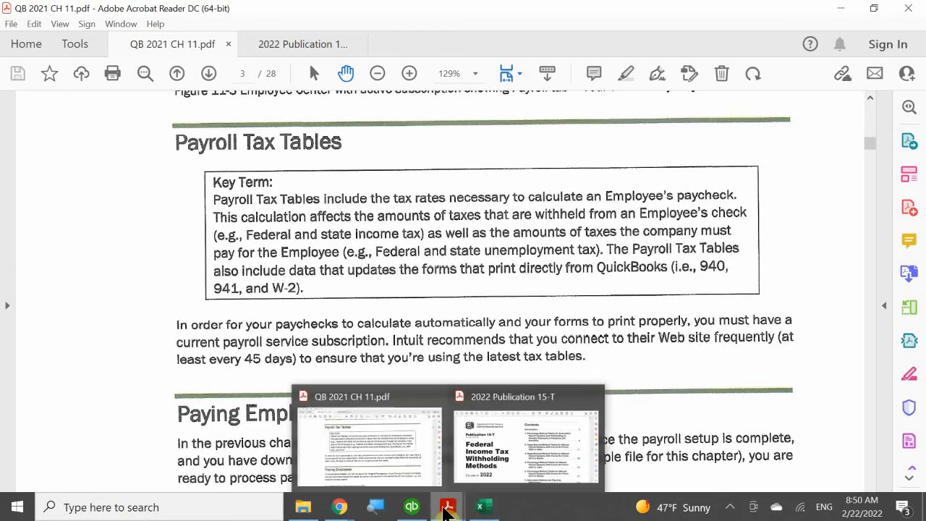
left_click(483, 469)
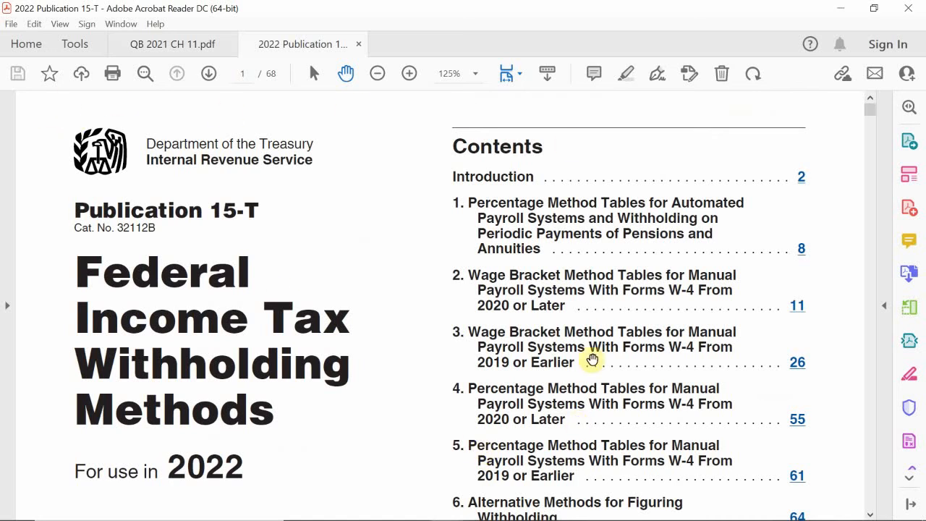
scroll(592, 359, "down", 1)
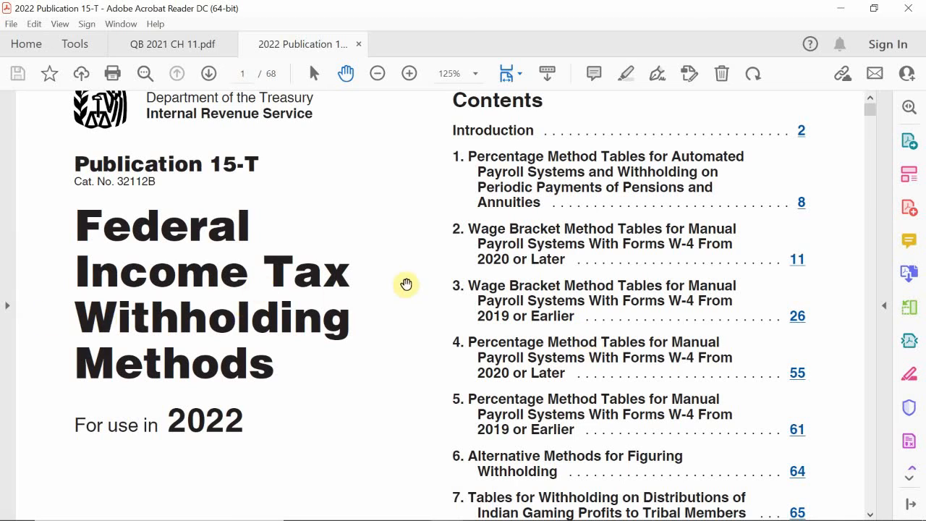
scroll(405, 283, "down", 4)
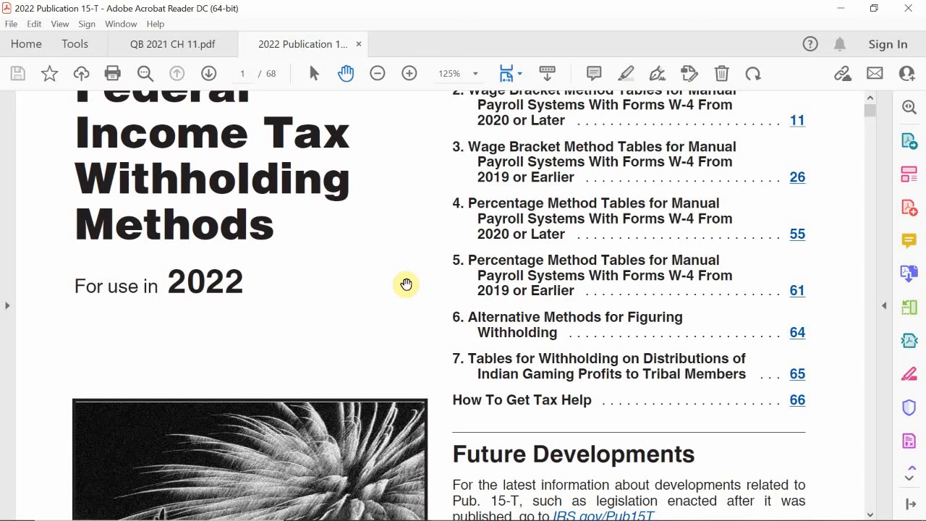
scroll(406, 283, "down", 15)
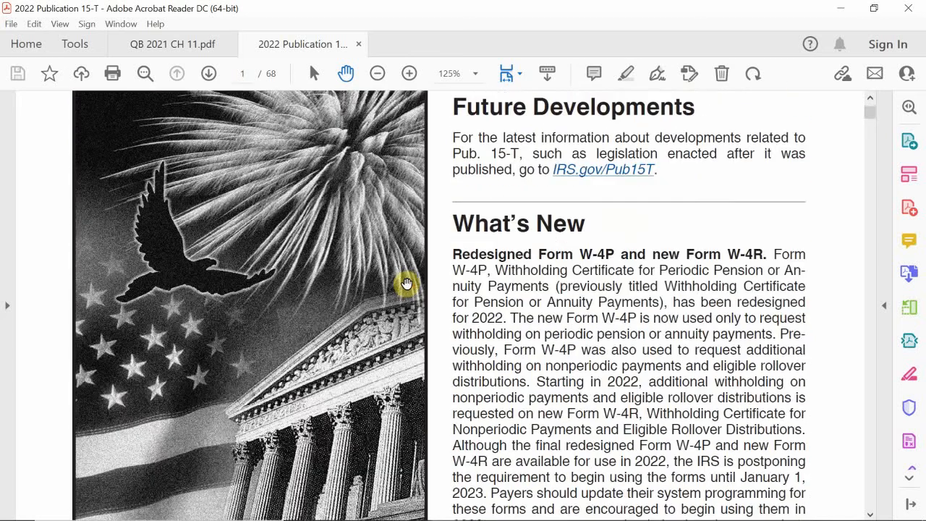
scroll(406, 284, "down", 18)
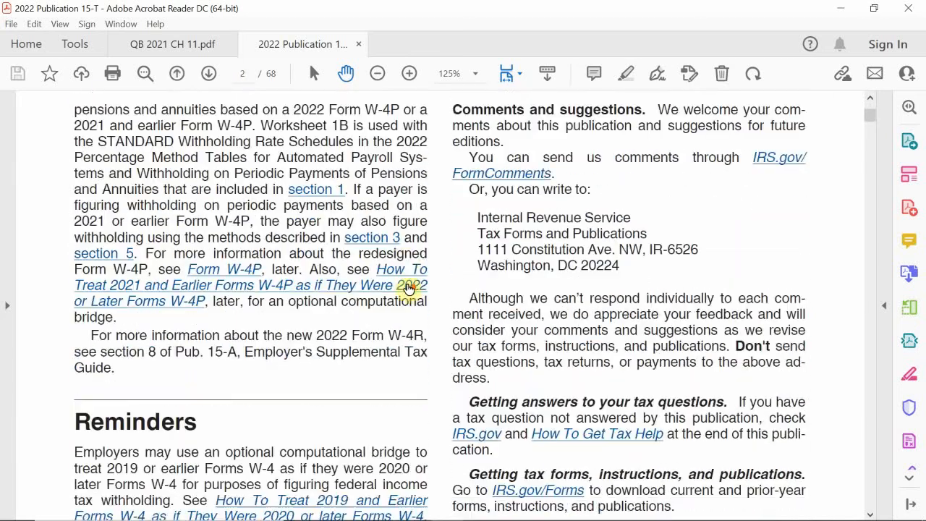
scroll(406, 284, "down", 1)
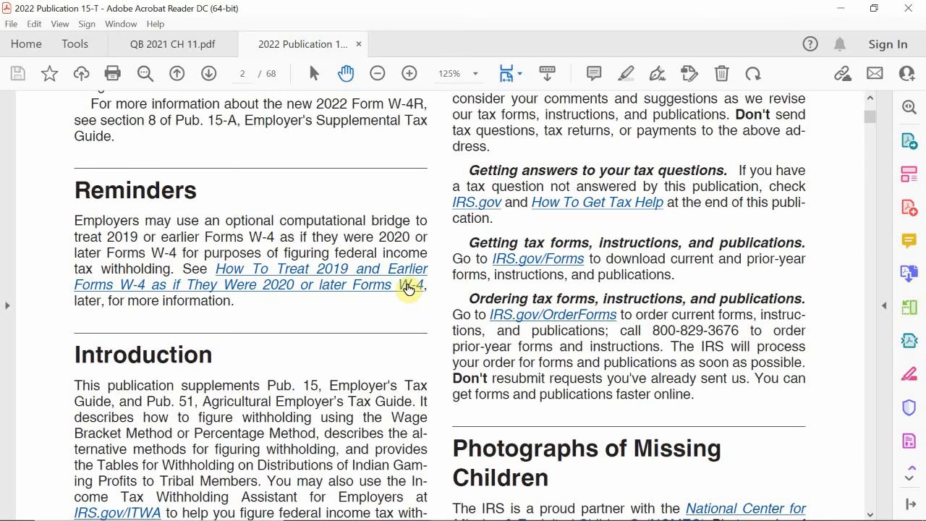
scroll(407, 288, "down", 14)
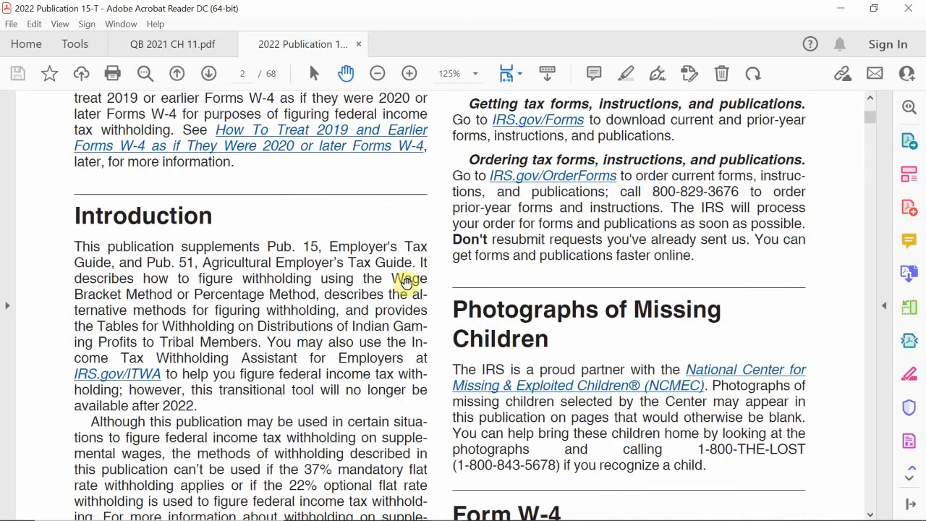
scroll(406, 282, "down", 20)
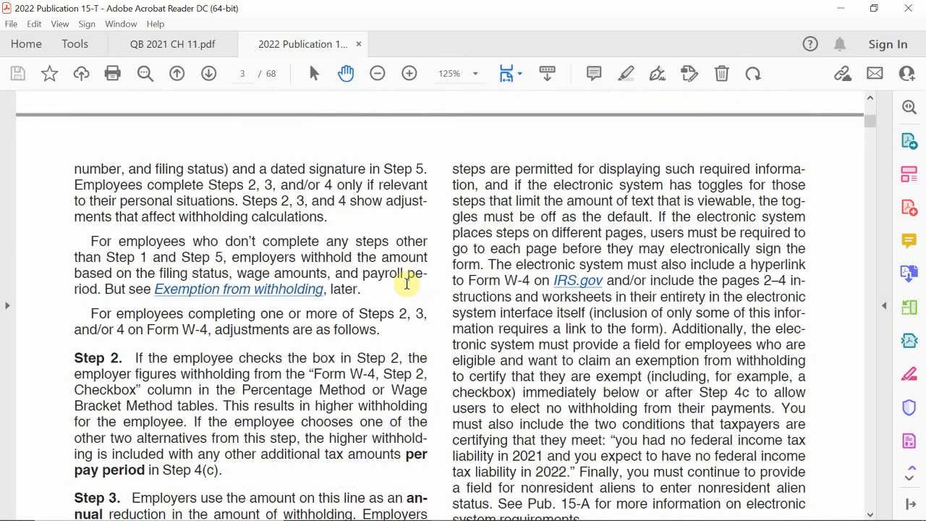
Step: Scroll through Publication 15-T's Form W-4 guidance to the Percentage Method worksheets in section 1
scroll(407, 284, "down", 20)
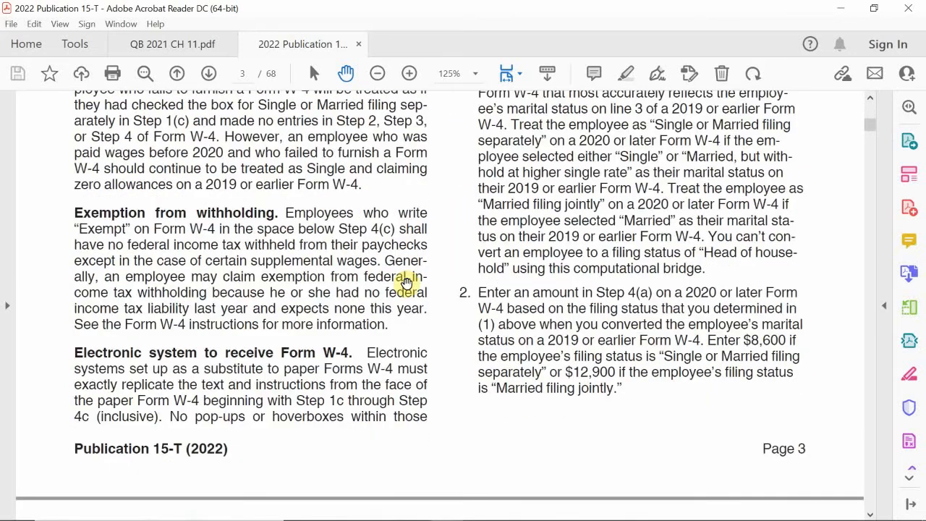
scroll(406, 284, "down", 19)
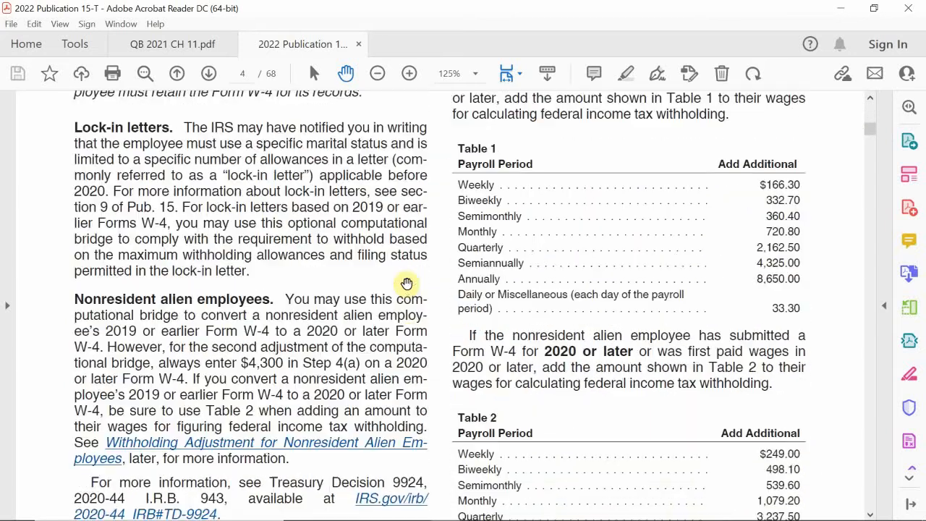
scroll(407, 284, "down", 20)
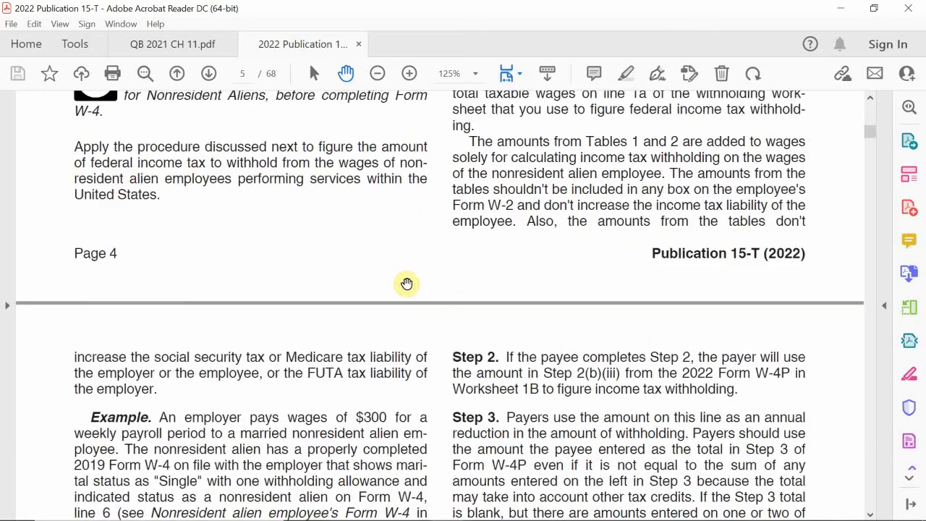
scroll(406, 283, "down", 20)
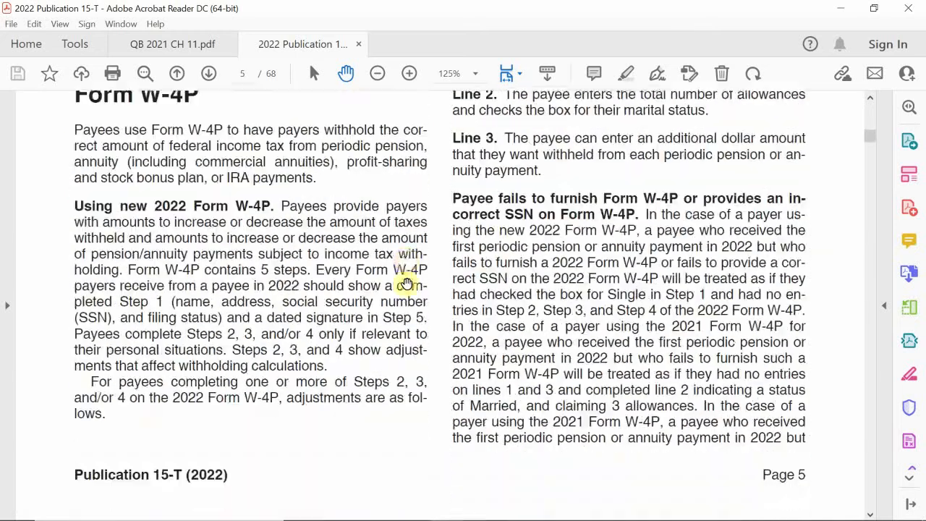
scroll(406, 283, "down", 20)
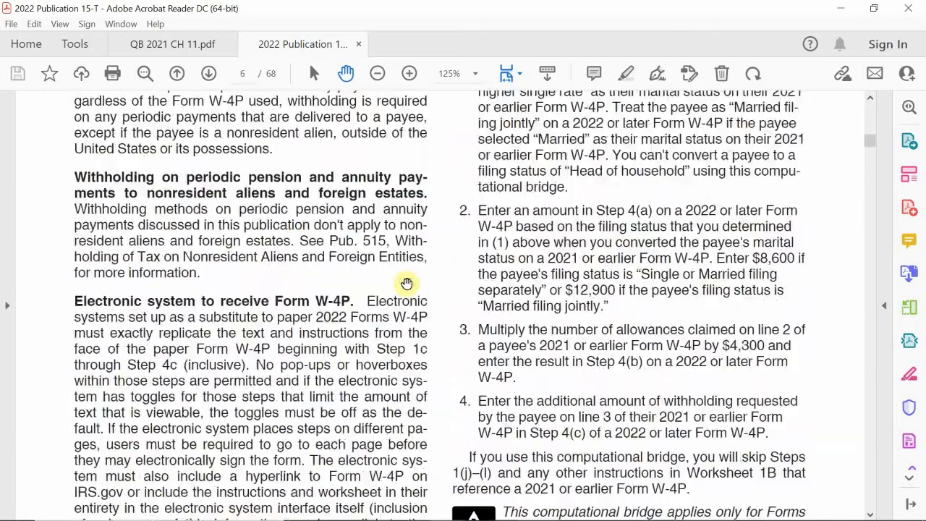
scroll(406, 284, "down", 20)
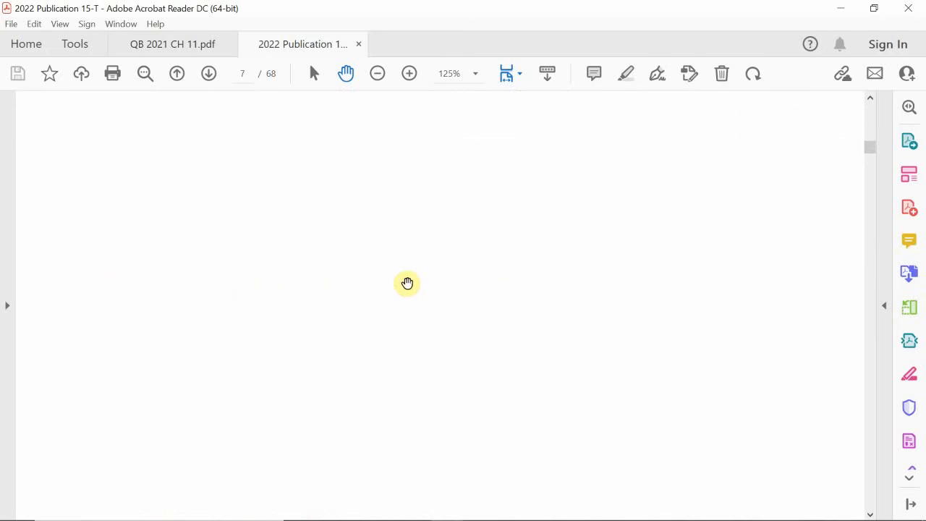
scroll(406, 283, "down", 2)
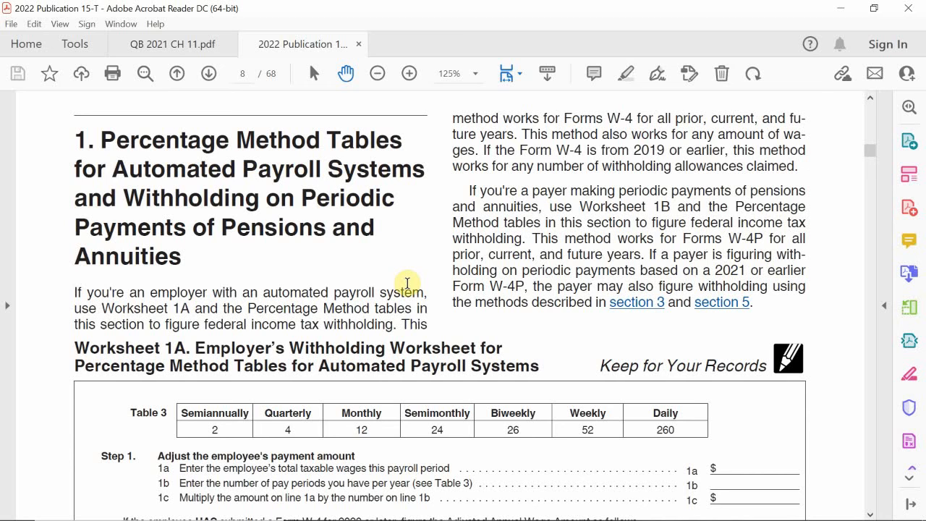
scroll(407, 282, "down", 10)
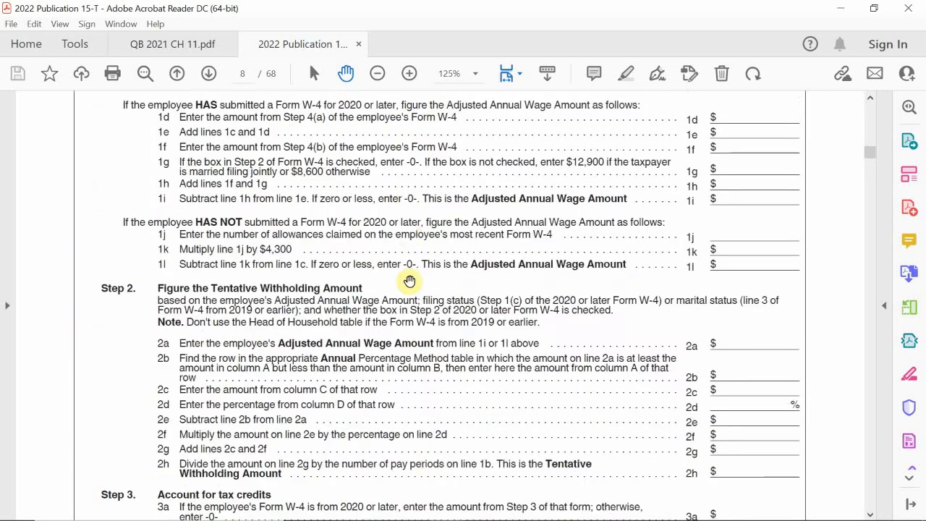
scroll(409, 280, "down", 10)
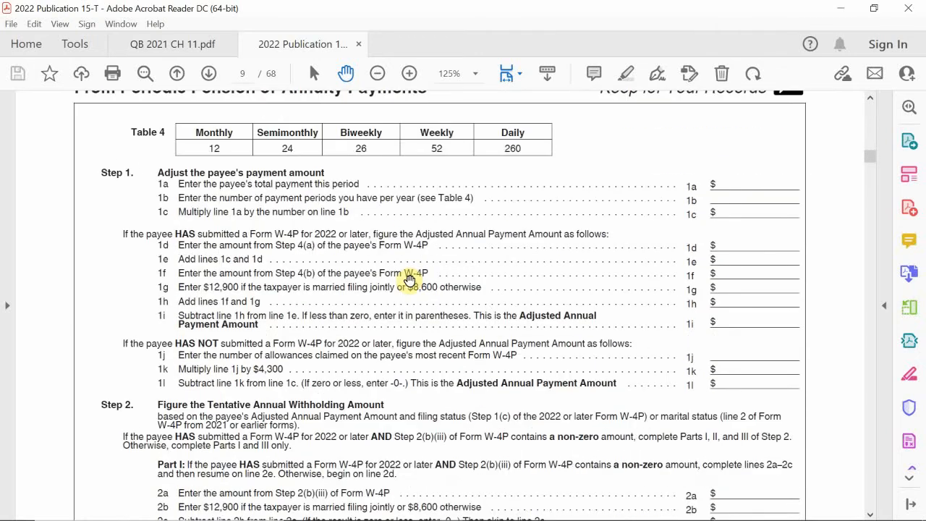
Step: Scroll through Publication 15-T's 2022 Percentage Method Tables for automated payroll systems, comparing the filing-status schedules
scroll(408, 277, "down", 10)
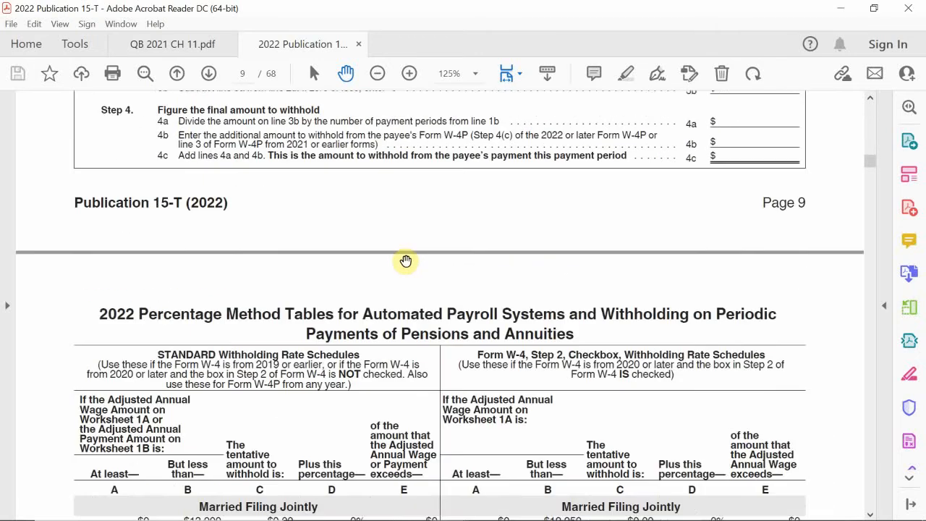
scroll(405, 260, "down", 5)
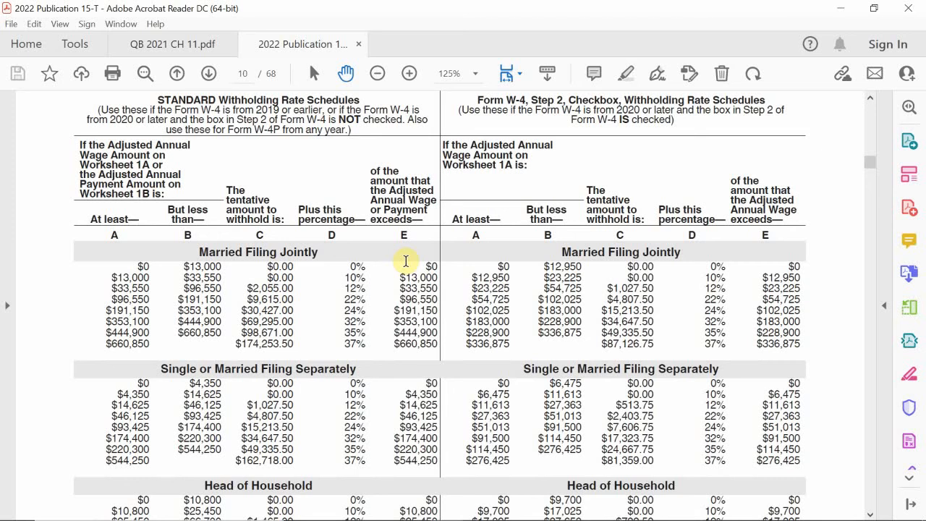
scroll(406, 260, "up", 1)
scroll(405, 261, "up", 3)
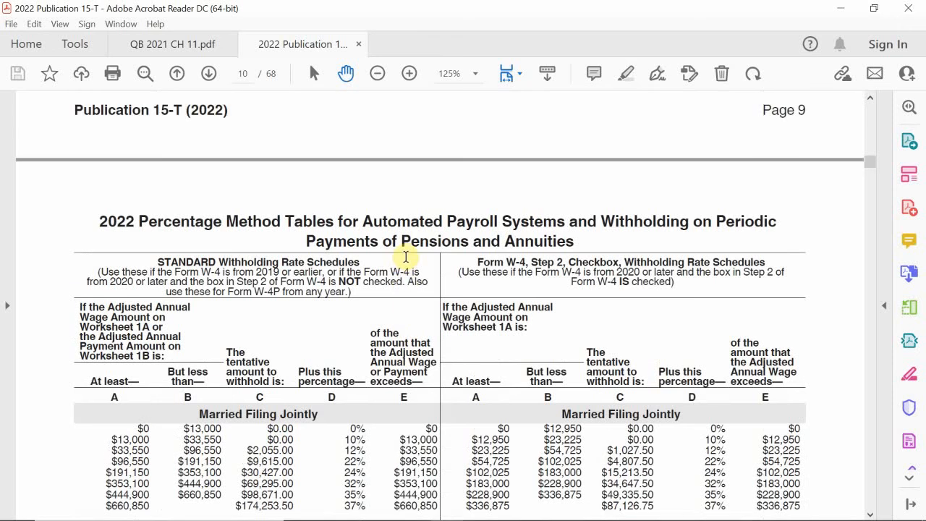
scroll(406, 256, "down", 2)
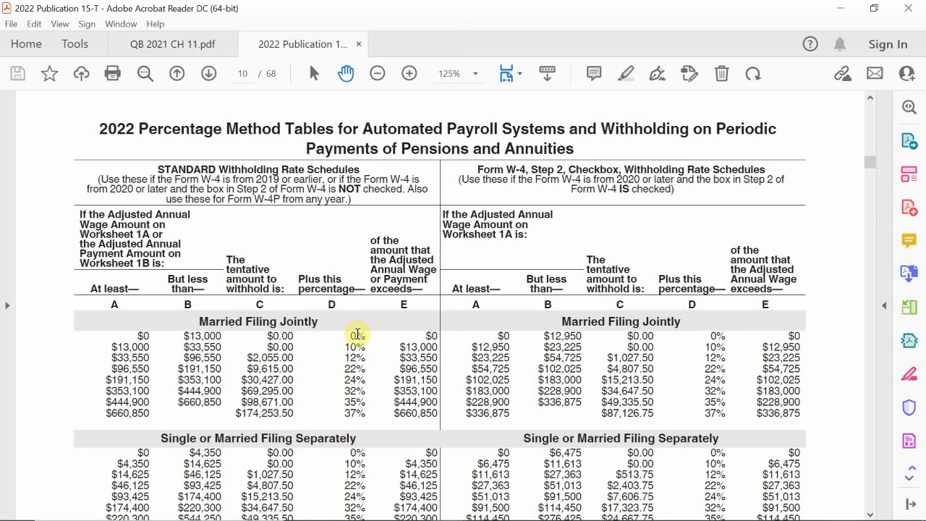
scroll(357, 334, "down", 3)
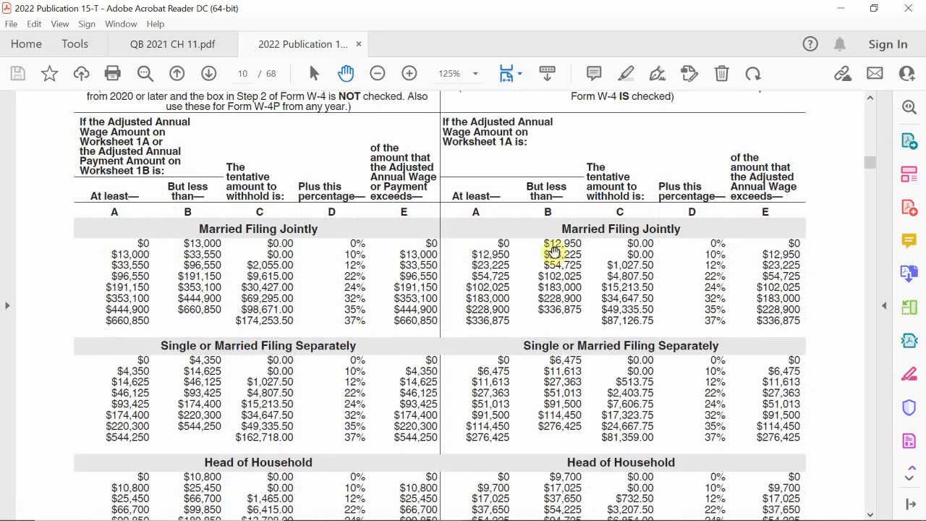
scroll(550, 366, "down", 1)
scroll(550, 367, "down", 1)
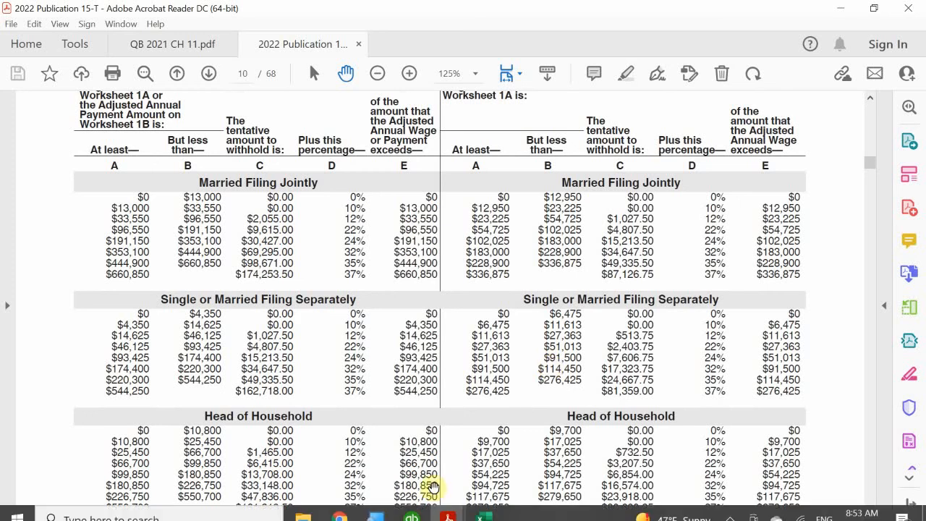
Step: Switch to QB 2021 CH 11.pdf and read the Paying Employees and Selecting the Employees to Pay instructions
mouse_move(449, 509)
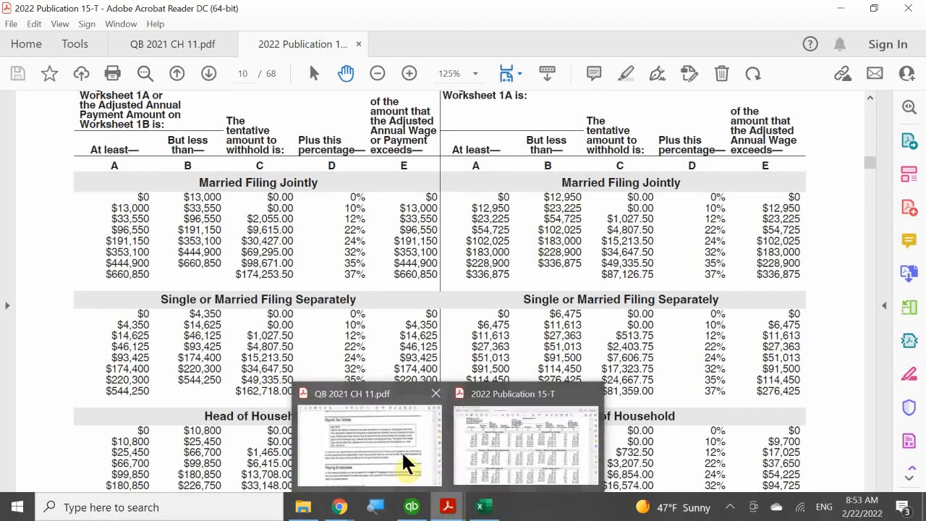
left_click(403, 456)
scroll(369, 293, "down", 2)
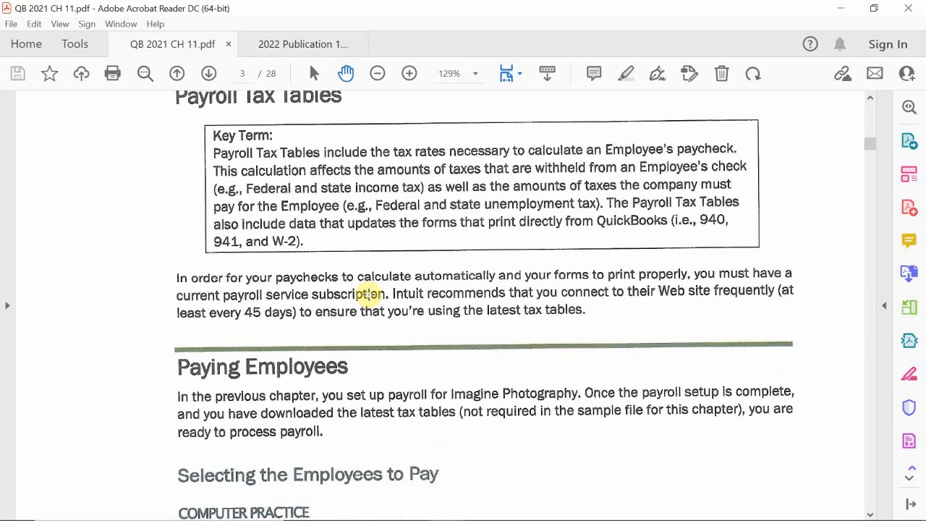
scroll(413, 274, "down", 7)
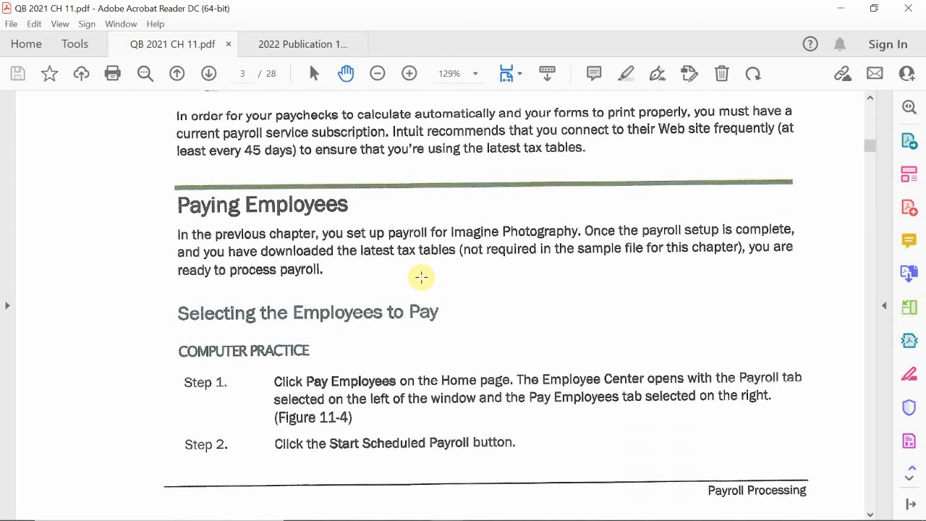
mouse_move(480, 506)
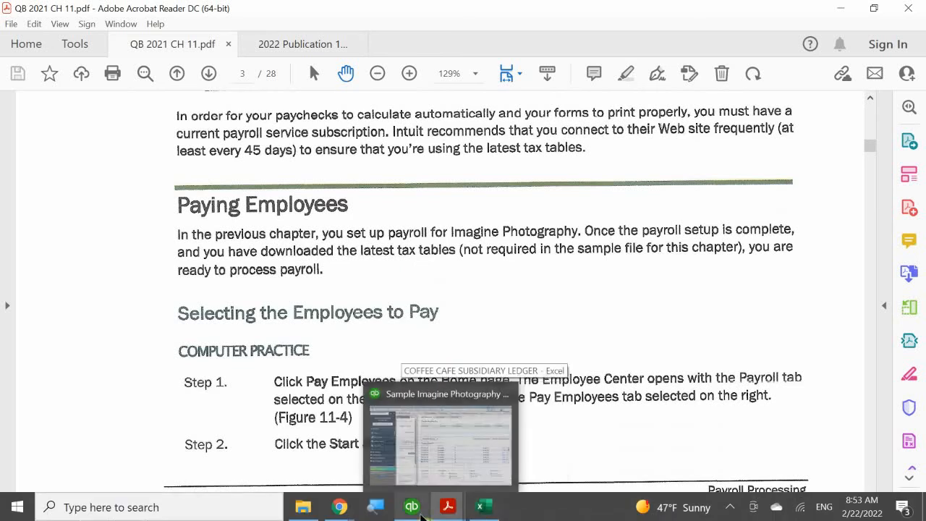
mouse_move(446, 510)
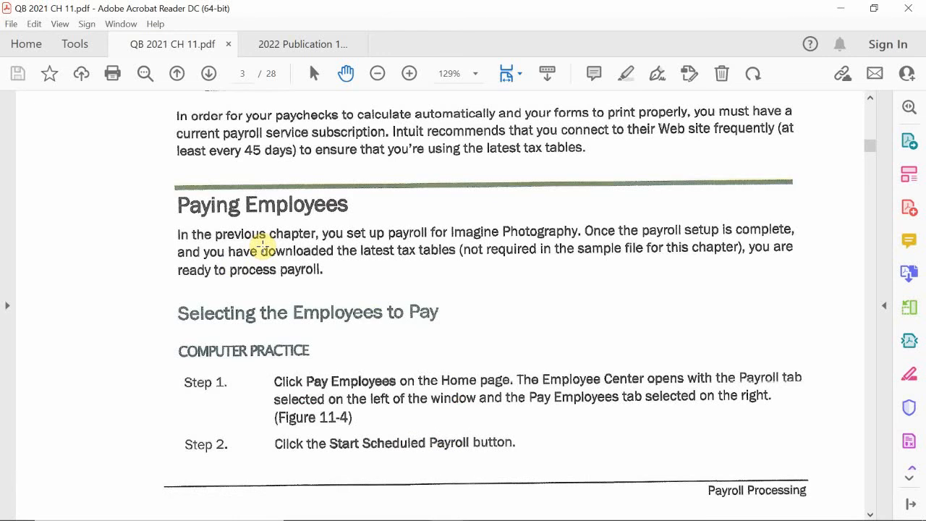
left_click(265, 248)
left_click(331, 278)
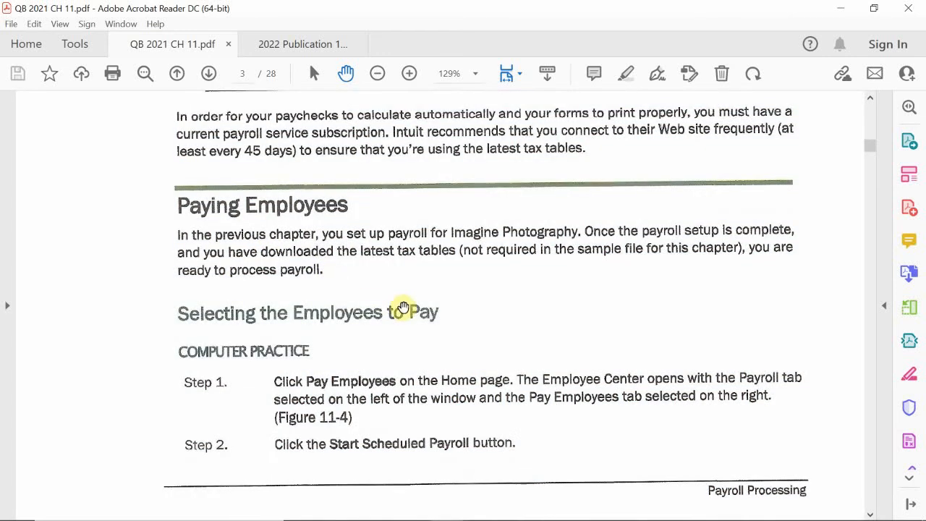
scroll(405, 308, "down", 5)
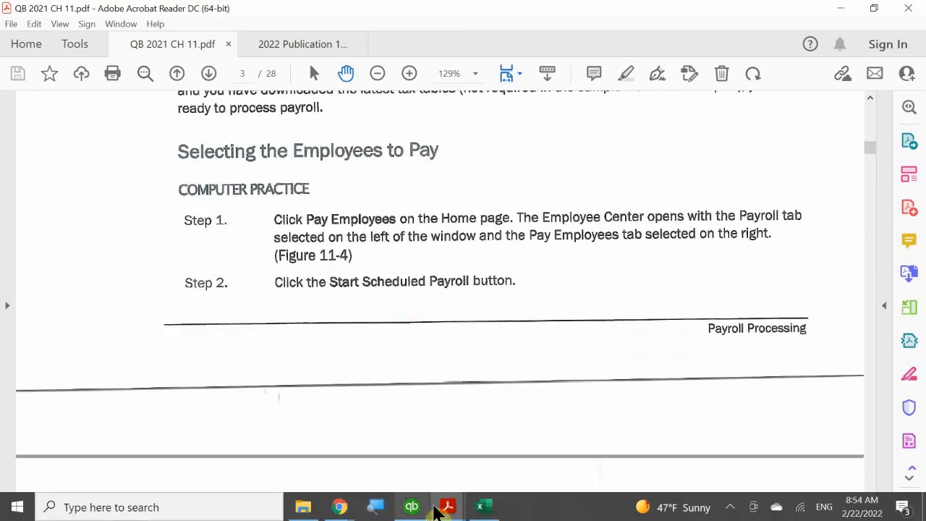
Step: Switch to QuickBooks, open Pay Employees from the Home page and start the scheduled payroll
left_click(411, 506)
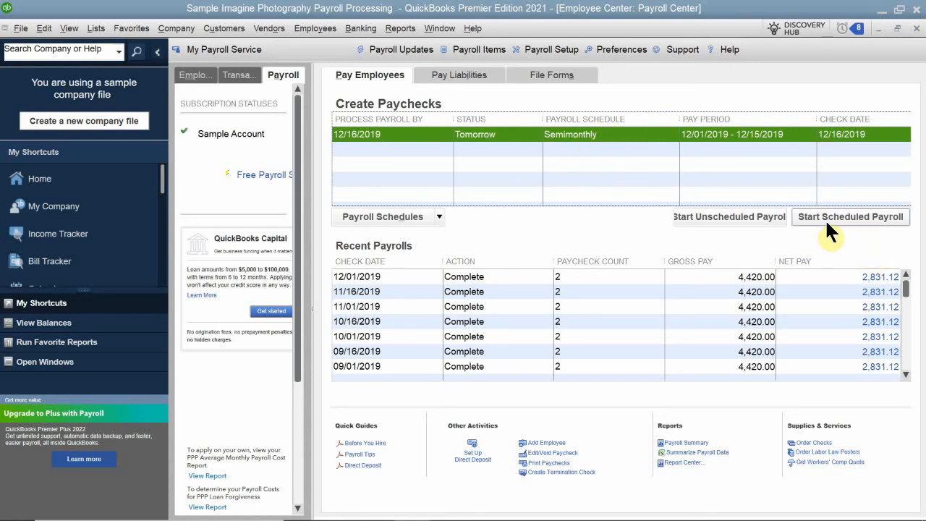
left_click(916, 29)
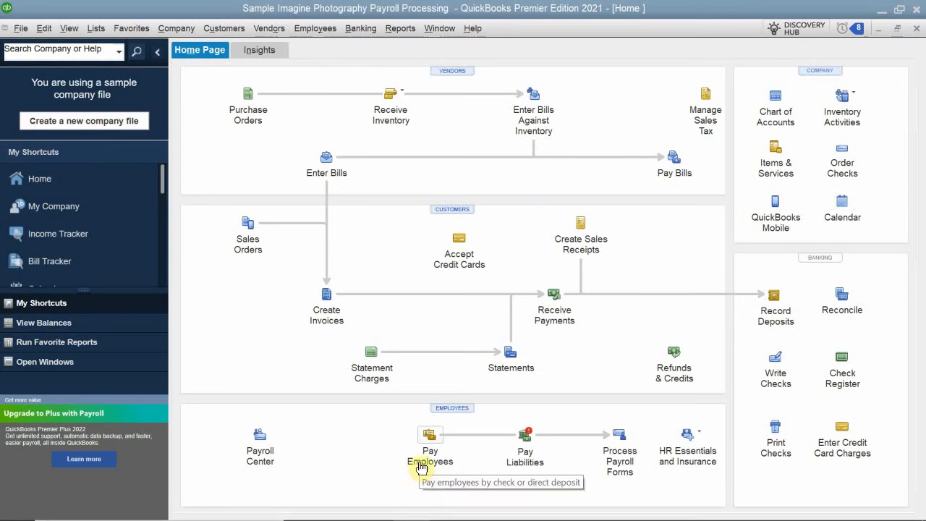
left_click(334, 33)
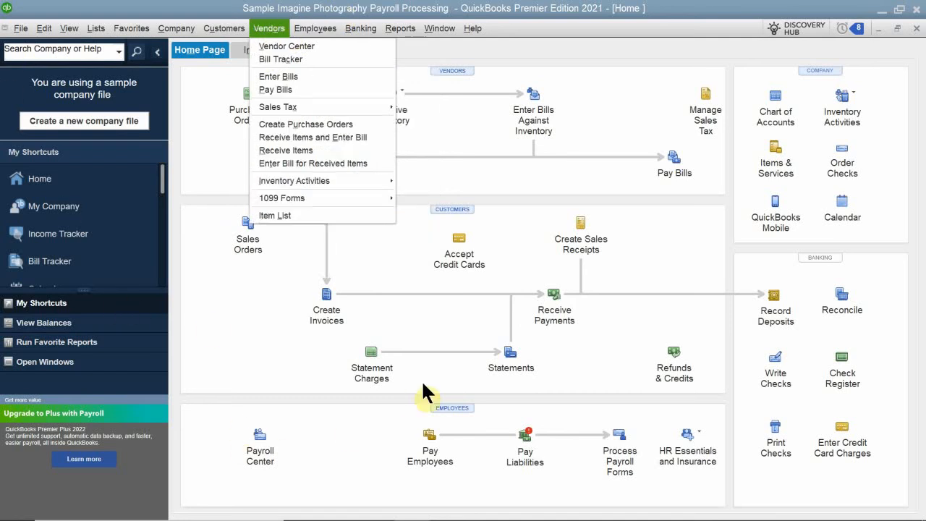
left_click(443, 417)
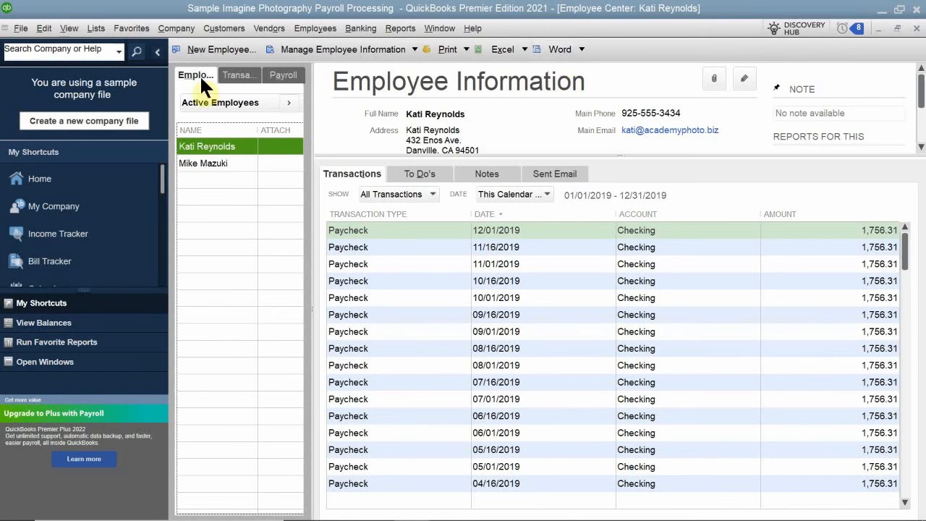
left_click(276, 78)
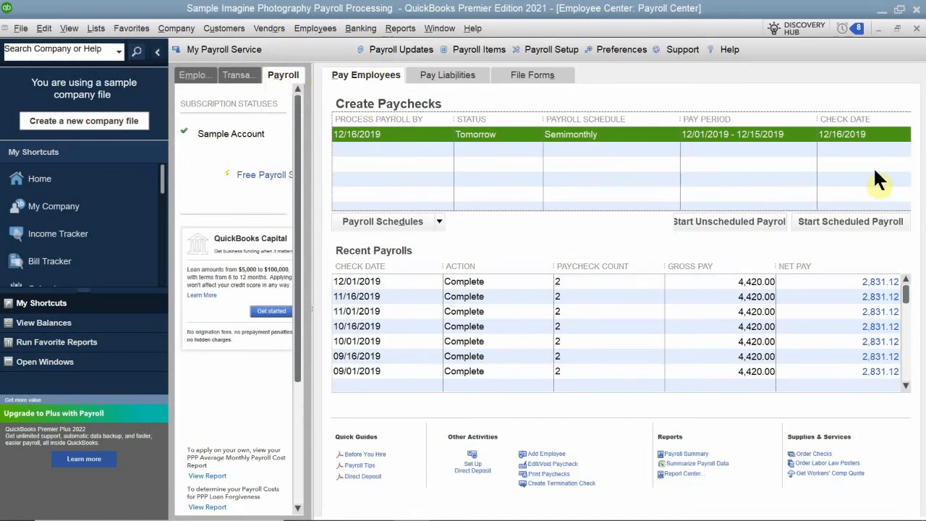
left_click(842, 222)
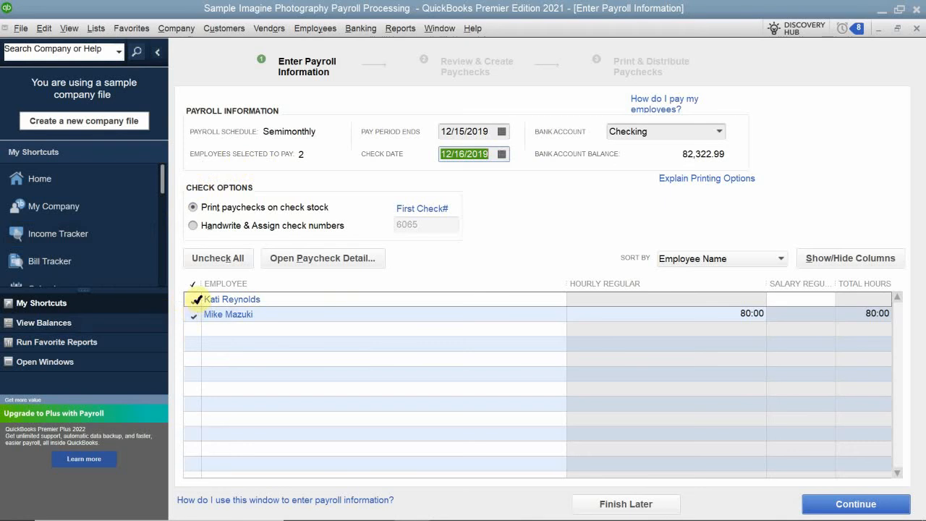
Step: Deselect both employees for payment and then select them again
left_click(193, 299)
left_click(192, 313)
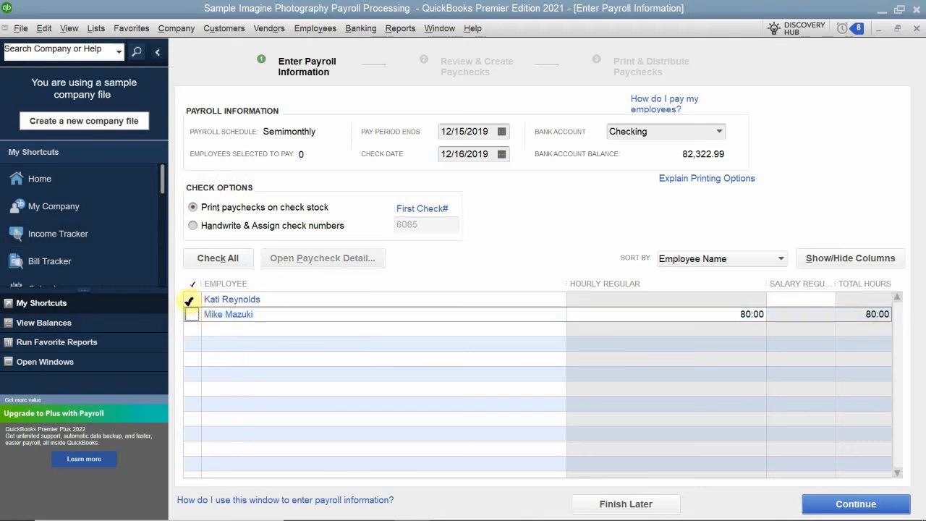
left_click(192, 298)
left_click(192, 314)
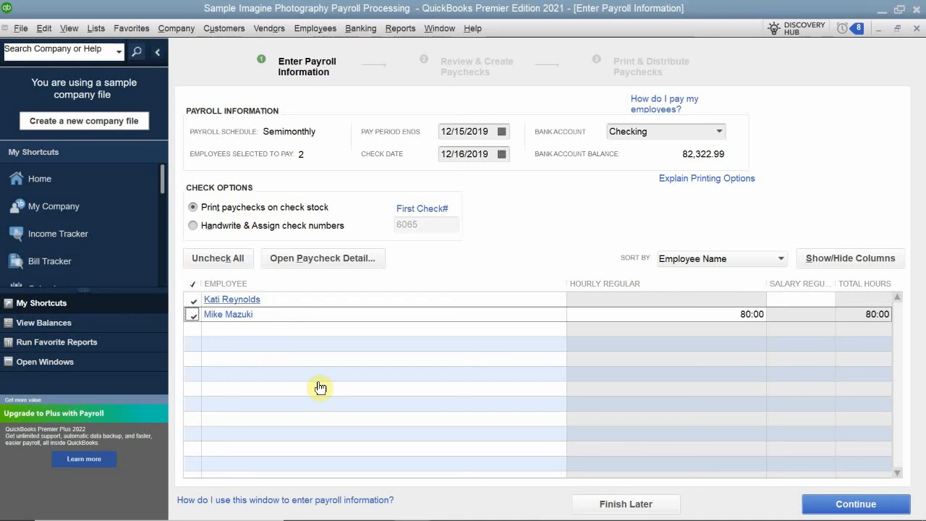
Step: Open the first employee's paycheck preview and move the Preview Paycheck window into full view
left_click(239, 301)
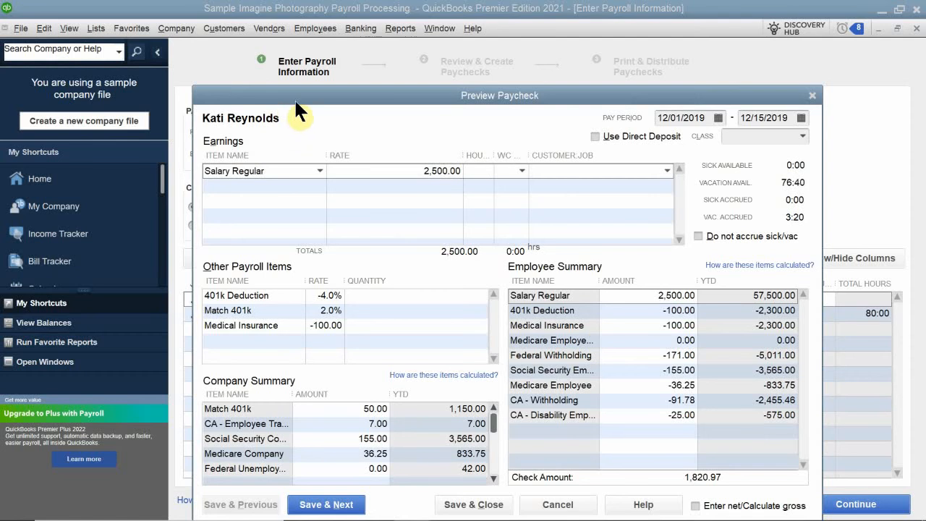
left_click_drag(295, 101, 436, 110)
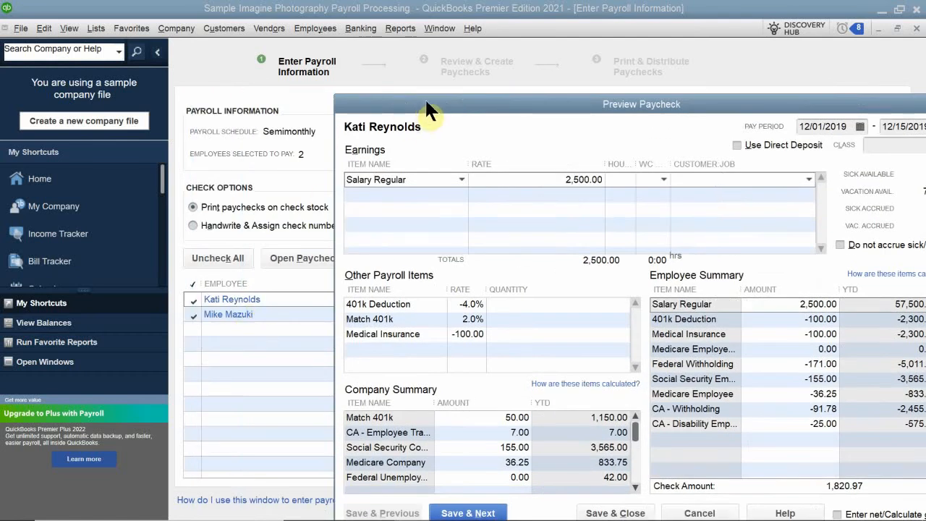
left_click_drag(424, 98, 312, 39)
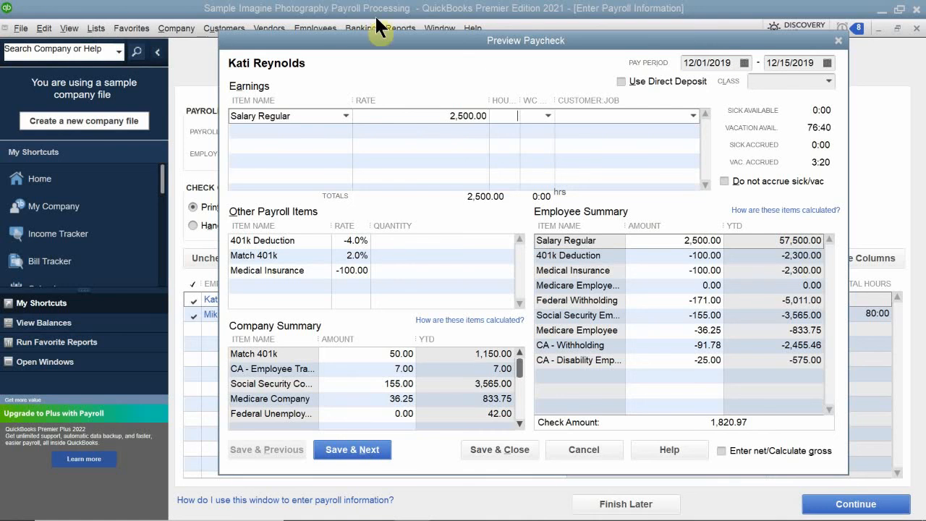
left_click_drag(342, 41, 348, 58)
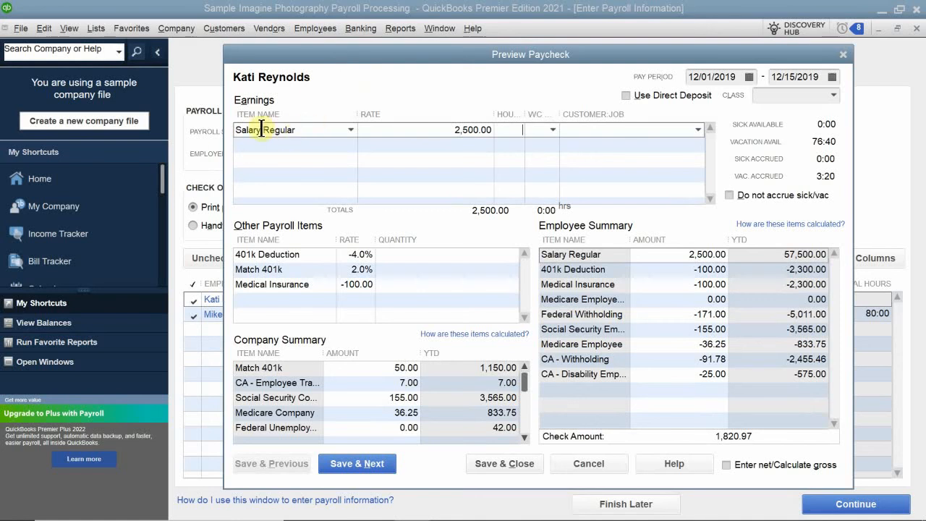
Step: Add a Salary Vacation earnings line below Salary Regular on the paycheck
left_click(341, 145)
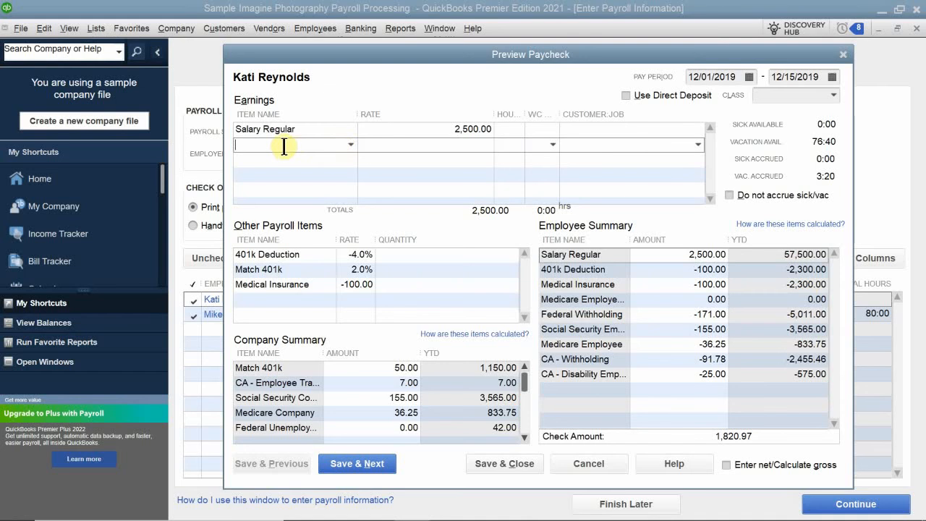
type("Salary Regular")
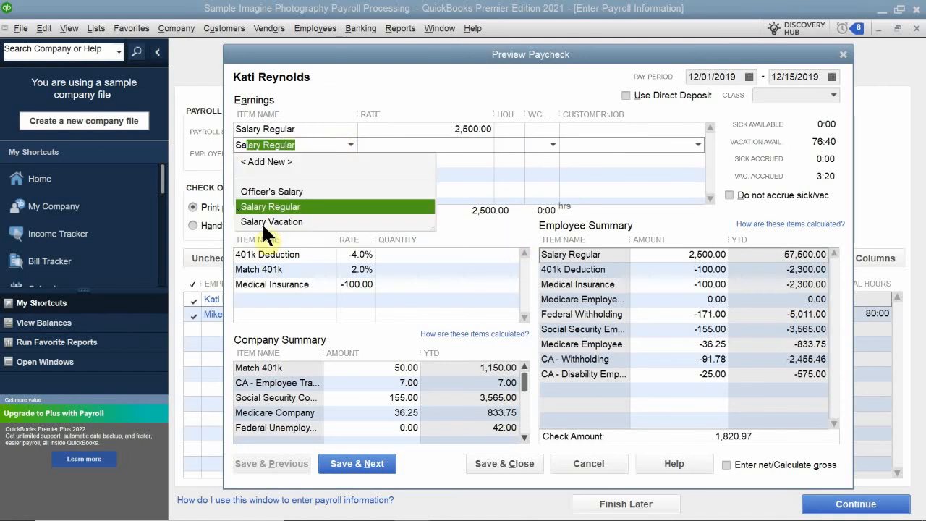
left_click(289, 220)
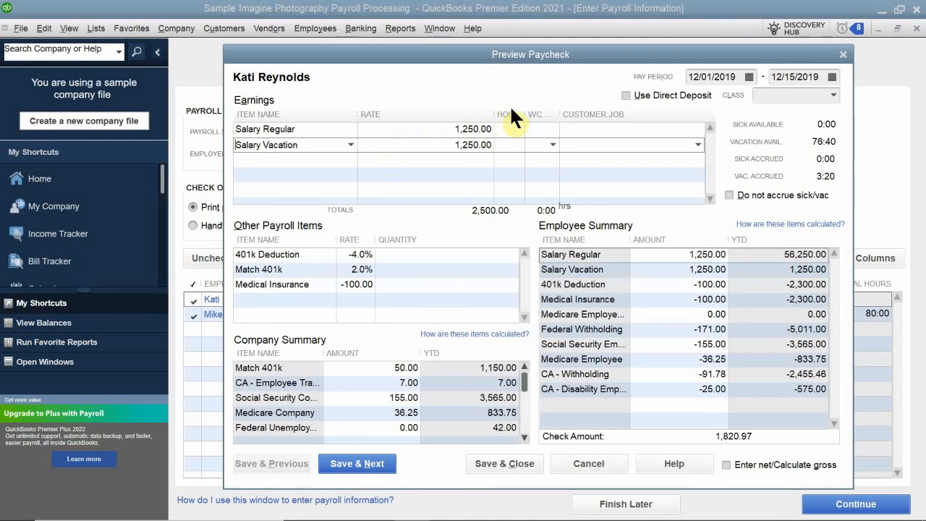
Step: Enter 85 hours for Salary Regular and 3 hours for Salary Vacation
left_click(509, 130)
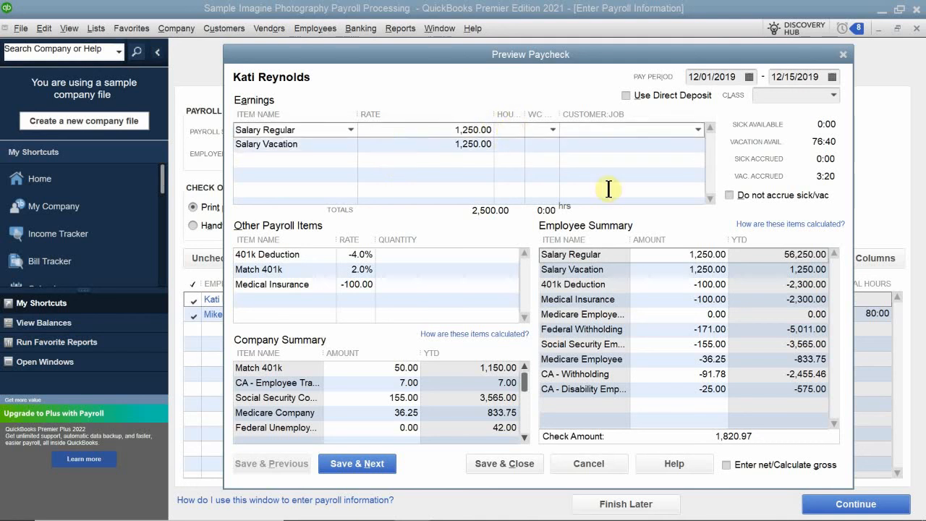
type("85")
left_click(510, 148)
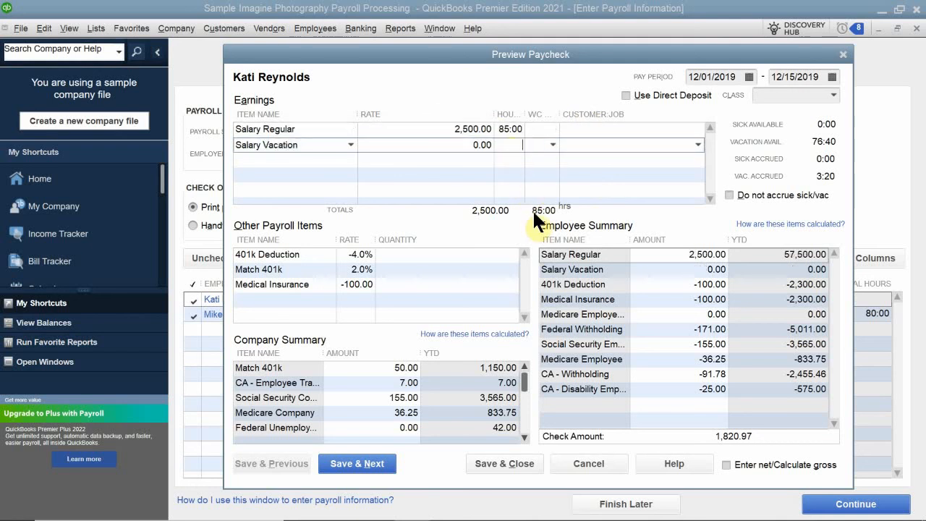
type("3")
left_click(519, 173)
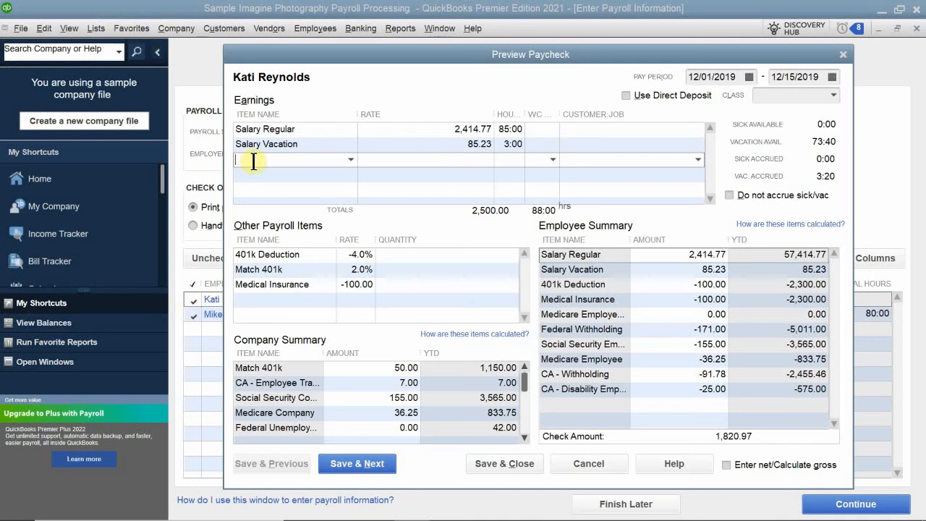
type("B")
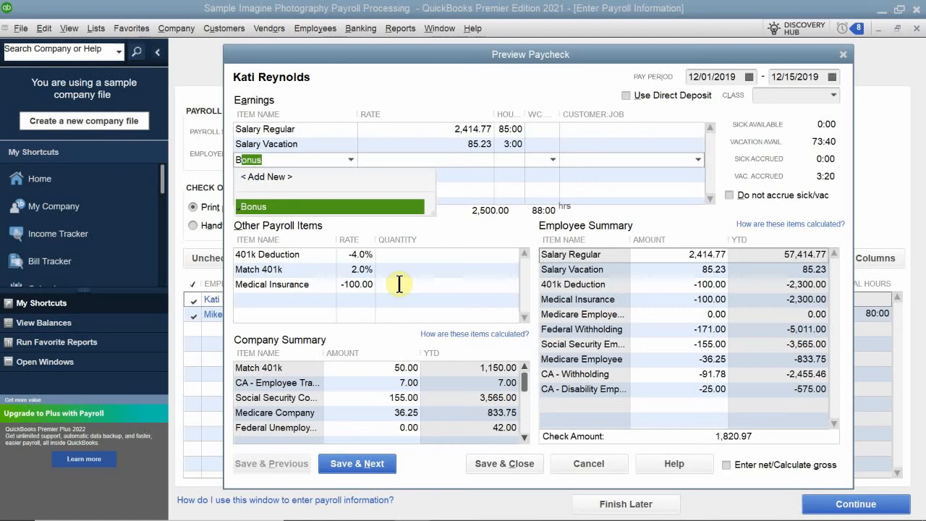
key("BackSpace")
key("BackSpace")
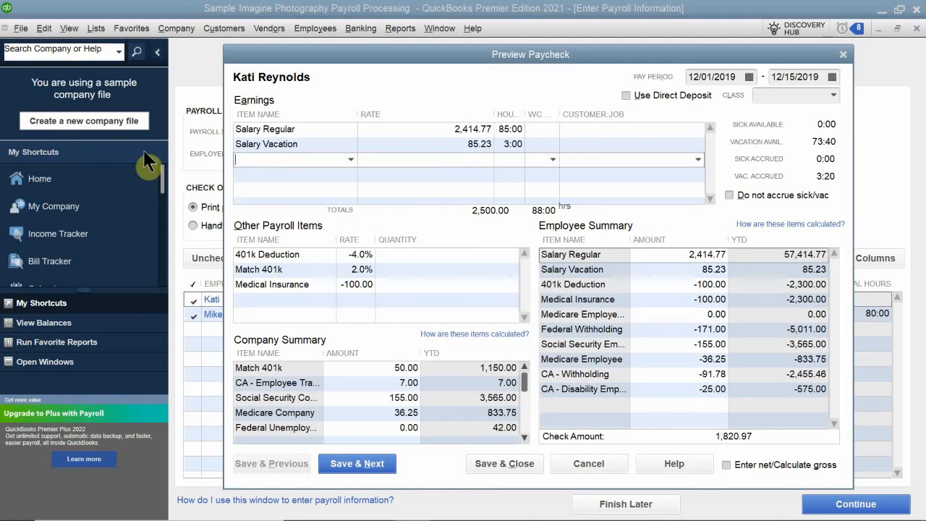
left_click(276, 179)
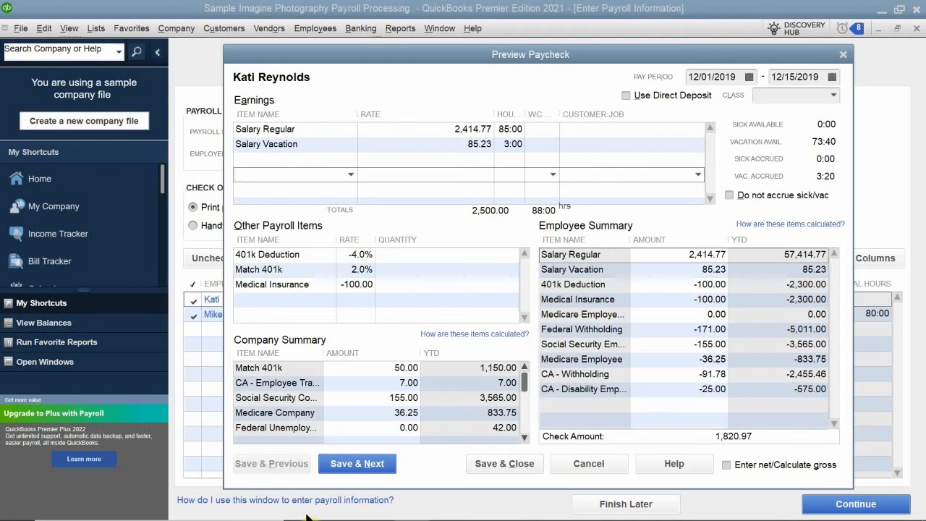
Step: Save the first employee's paycheck, review the second employee's paycheck, and save and close the preview
left_click(357, 463)
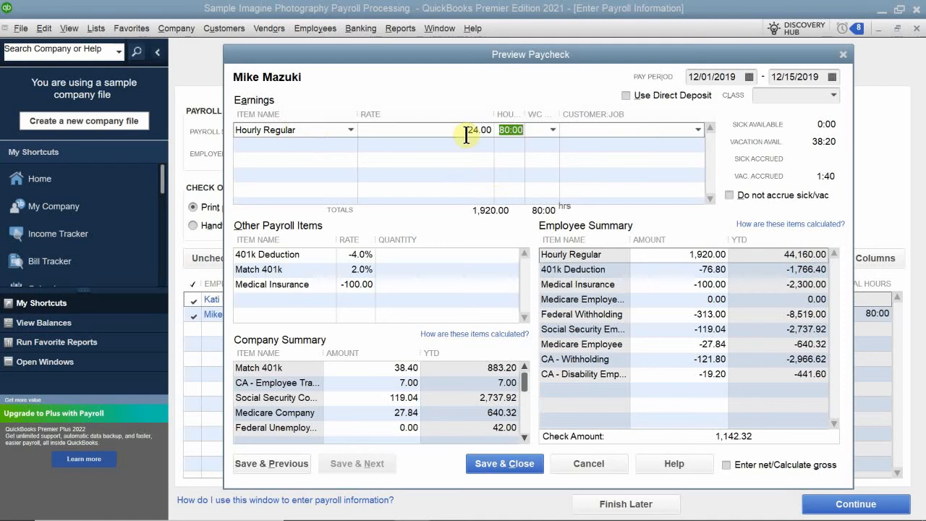
left_click(517, 143)
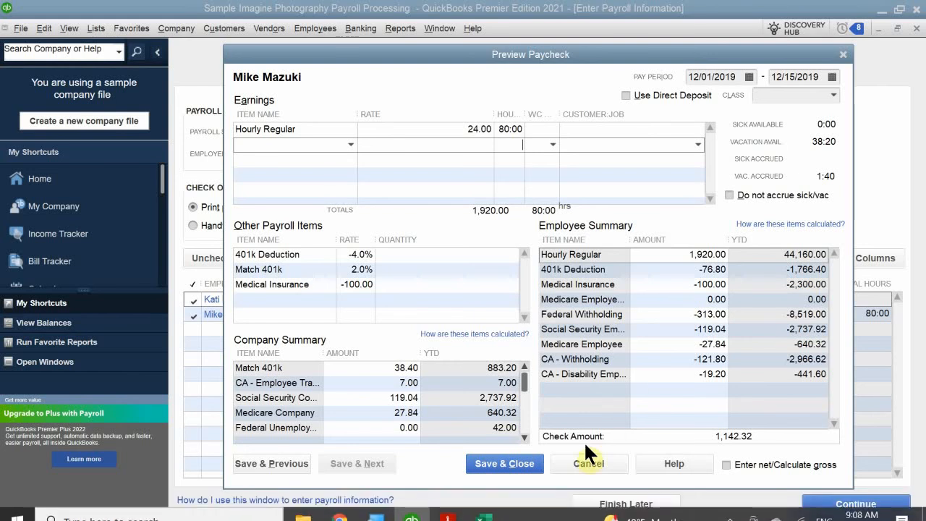
left_click(496, 458)
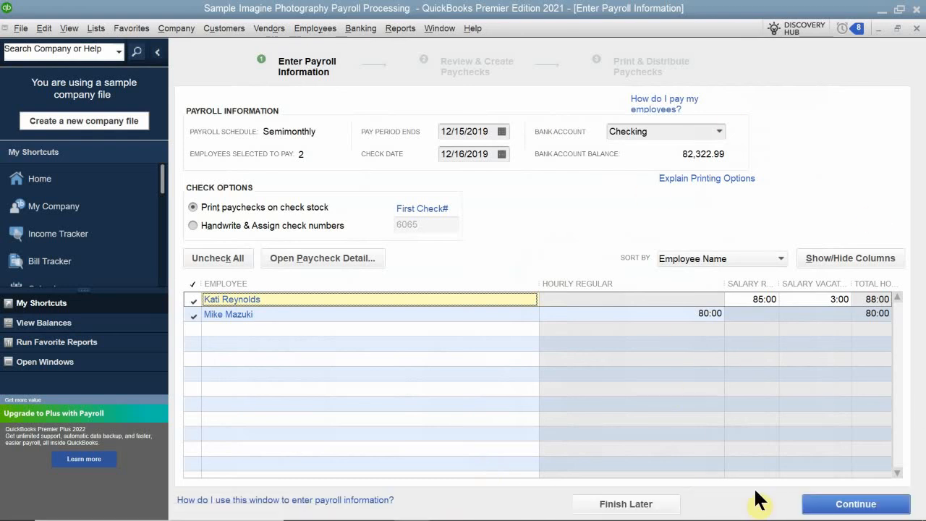
Step: Continue to the review page and create the two paychecks
left_click(848, 508)
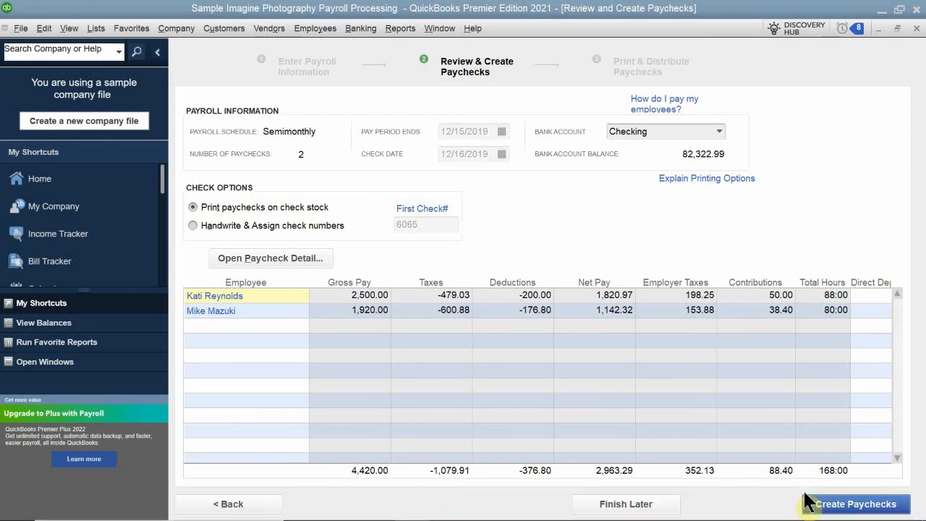
left_click(824, 510)
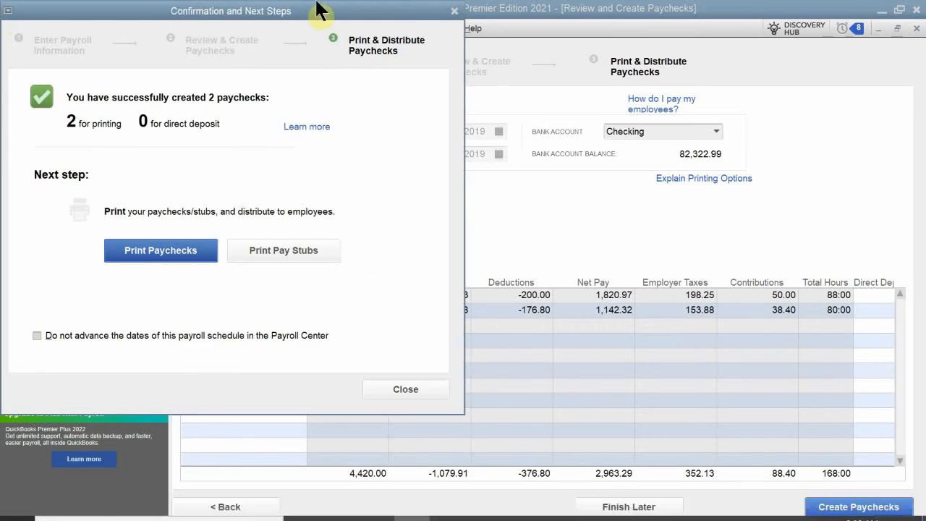
left_click_drag(275, 13, 288, 22)
left_click_drag(625, 36, 675, 27)
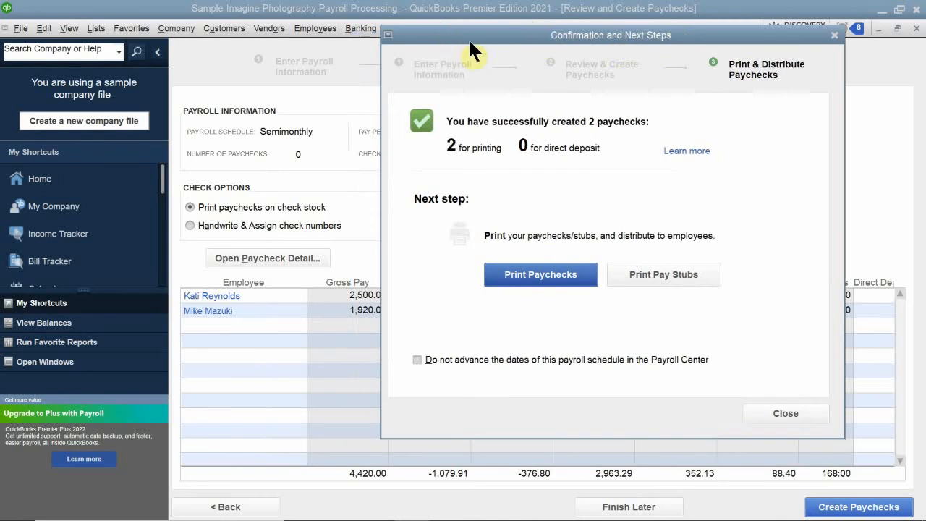
left_click_drag(469, 42, 375, 54)
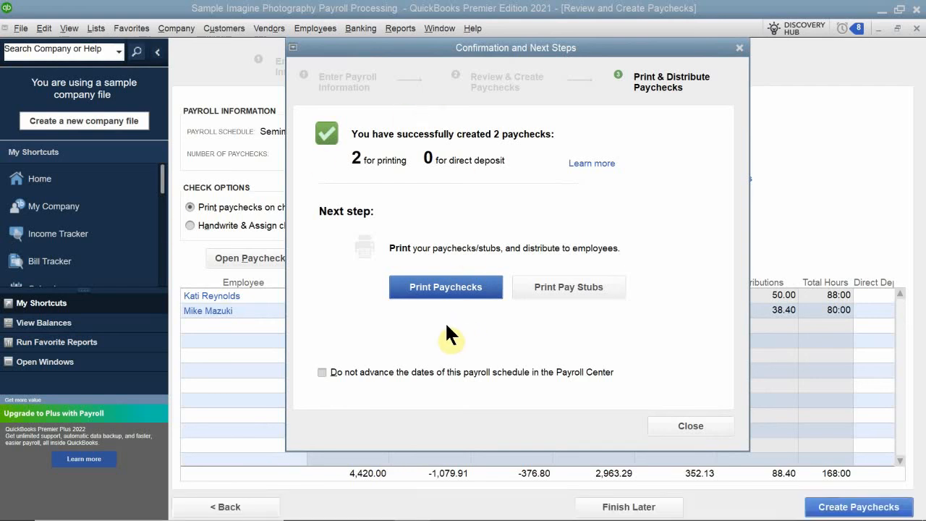
Step: Select both paychecks for printing from Checking with first check number 6069 and confirm
left_click(452, 291)
left_click(432, 288)
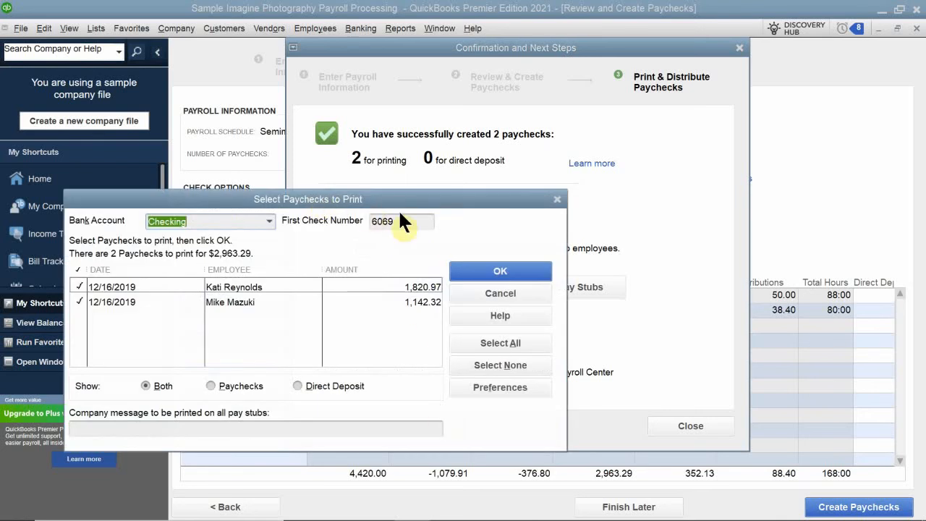
left_click_drag(379, 197, 615, 182)
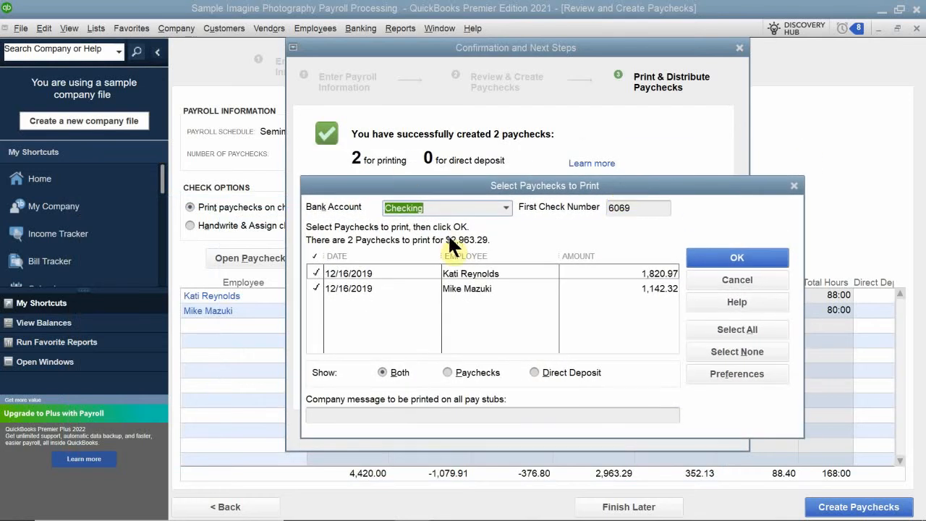
left_click(640, 209)
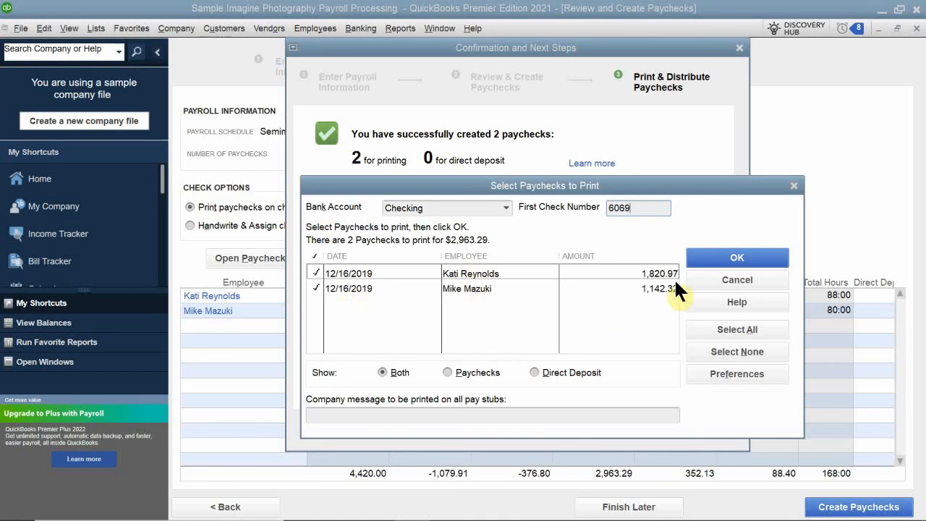
left_click(714, 252)
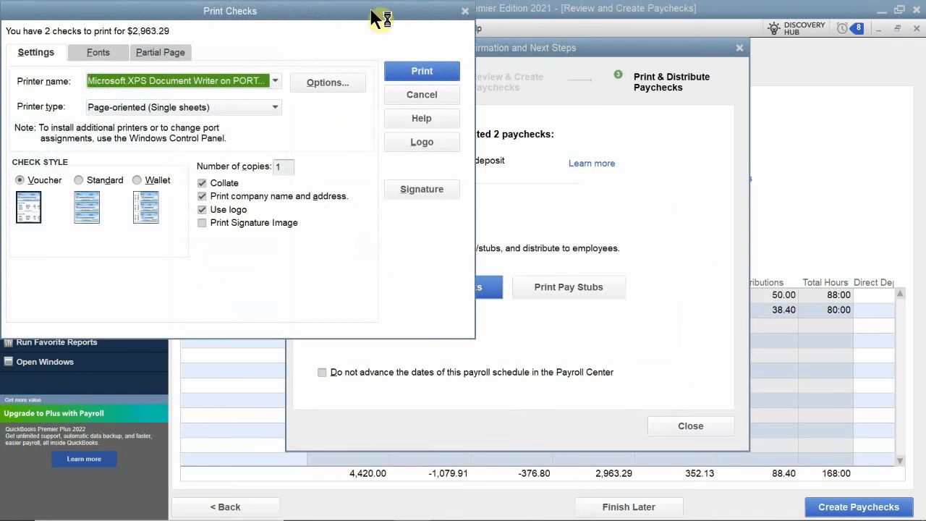
left_click_drag(244, 10, 505, 157)
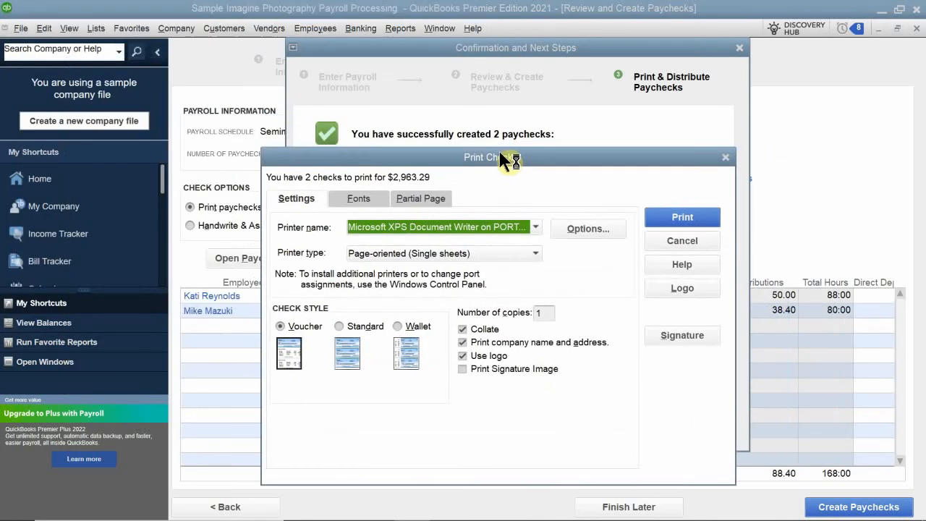
Step: Load the Sig image from the Final 2021 Classroom Files folder as the check signature
left_click(678, 337)
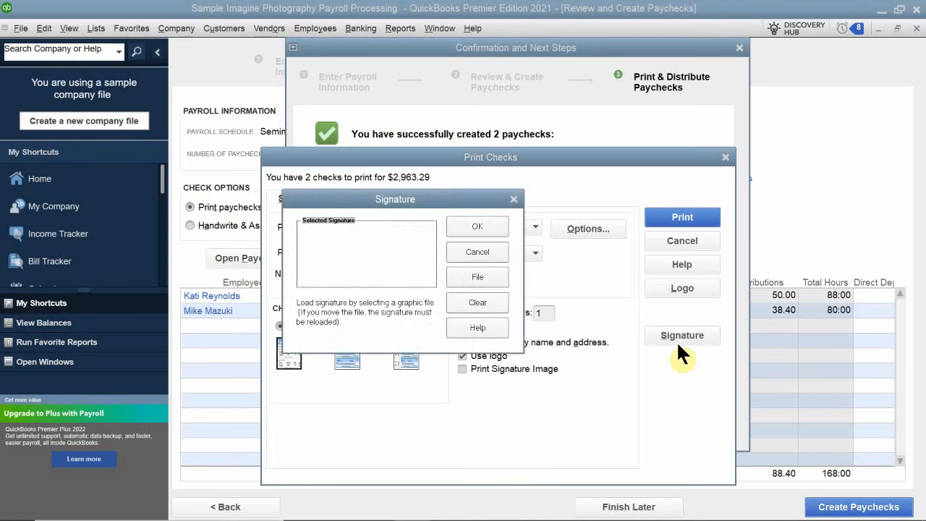
left_click(486, 280)
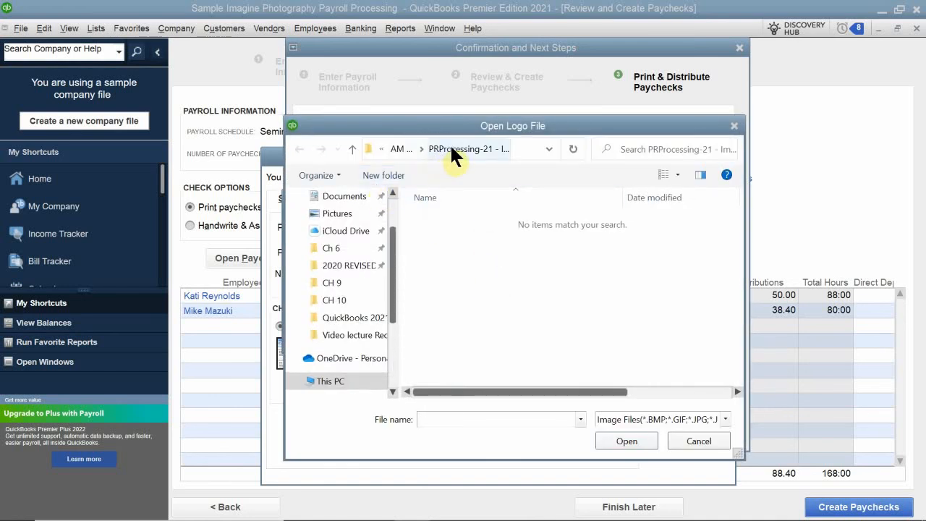
left_click(353, 149)
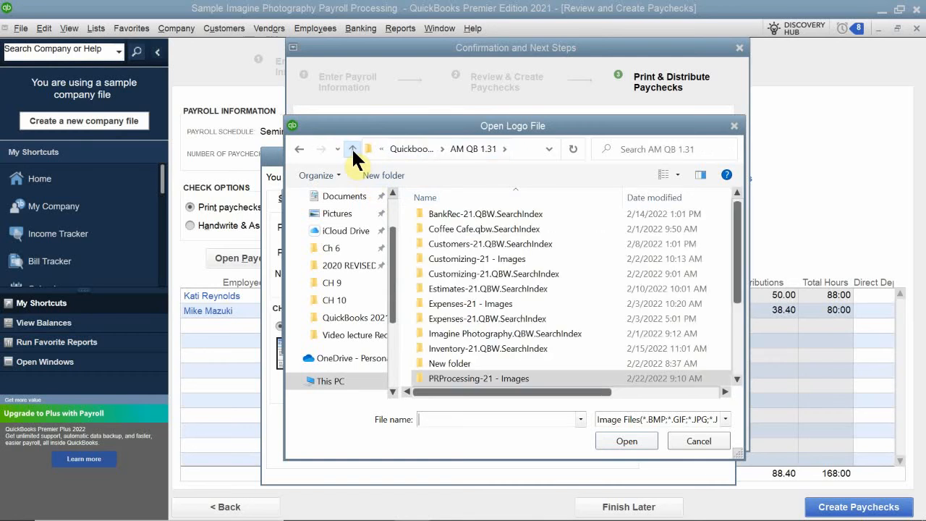
left_click(353, 149)
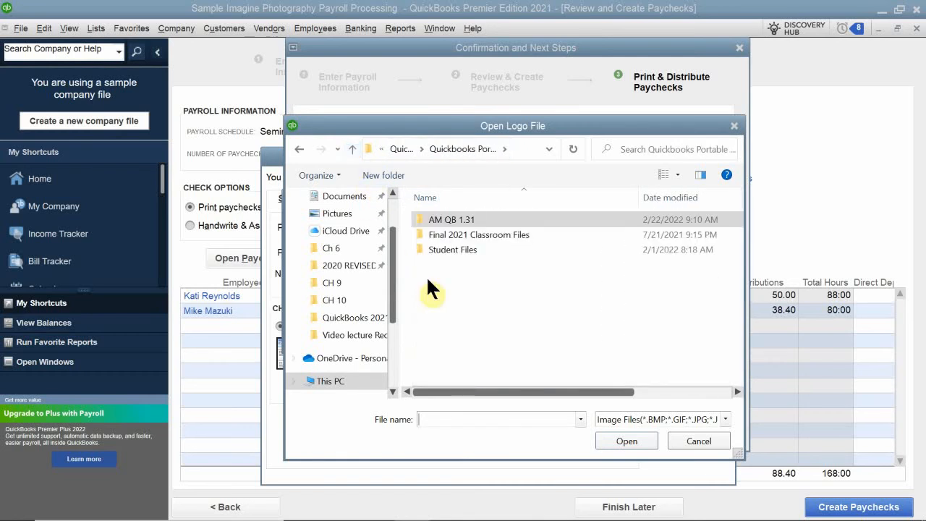
double_click(459, 233)
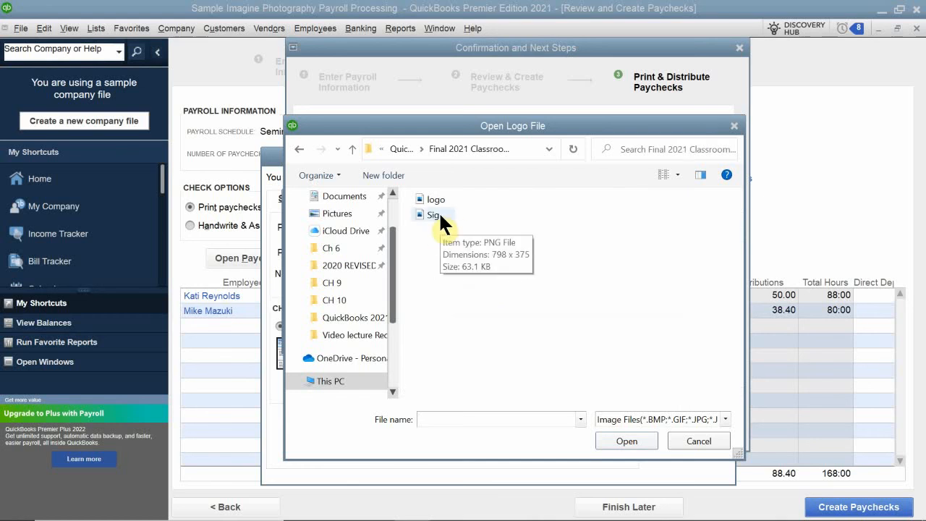
double_click(449, 213)
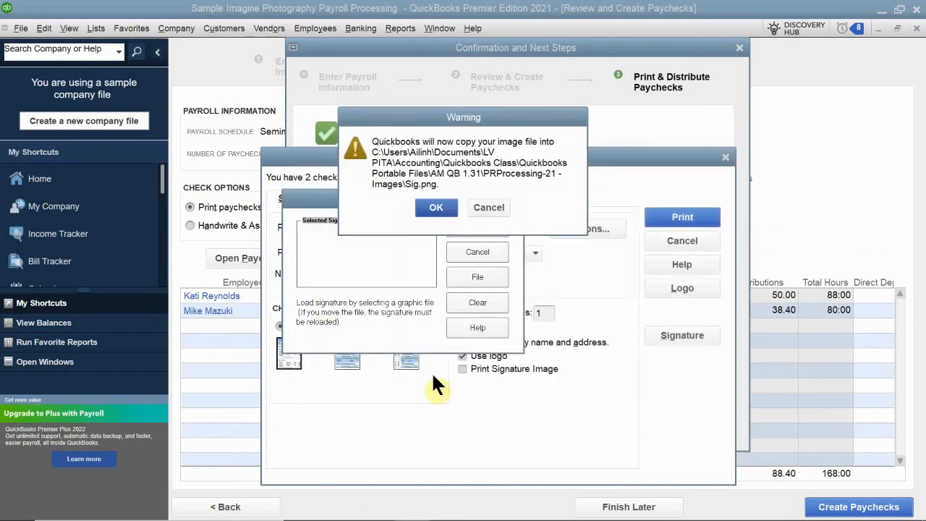
left_click(435, 207)
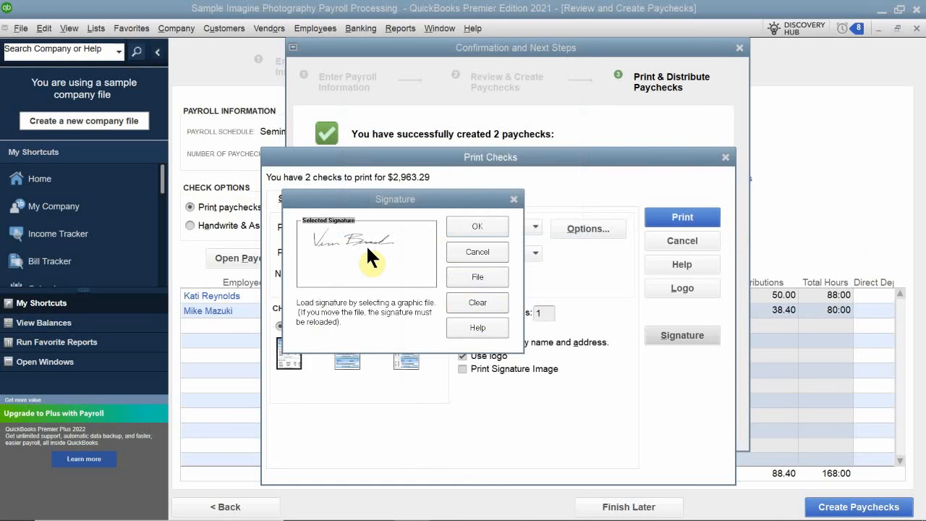
left_click(489, 223)
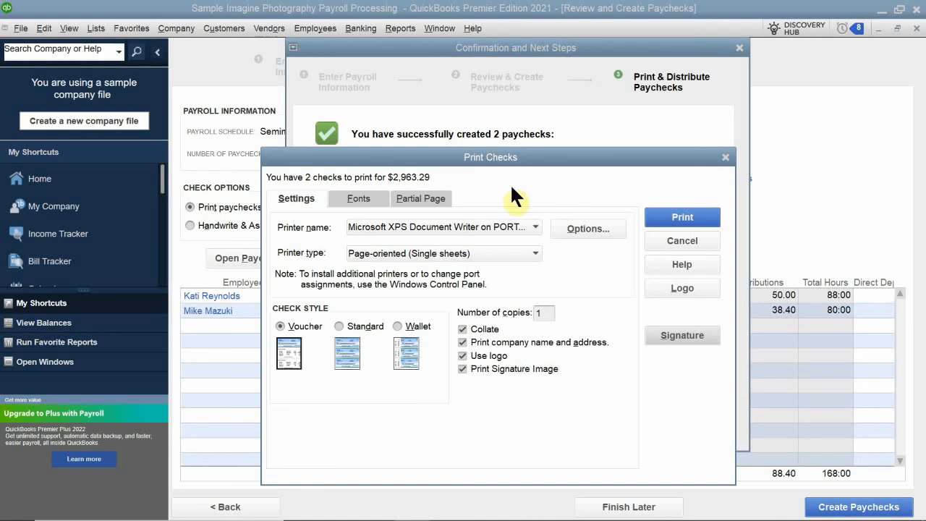
Step: Print the checks and choose the AM QB 1.31 folder as the output location
left_click(675, 217)
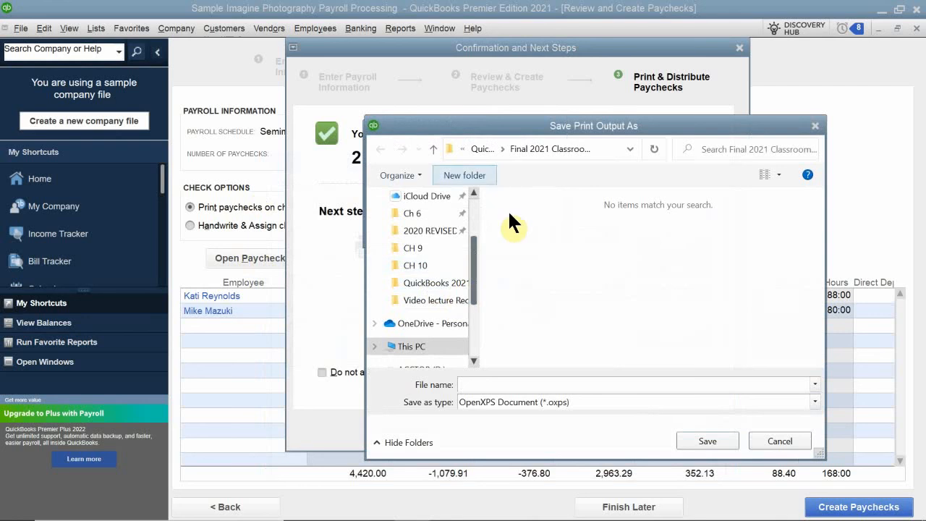
left_click(541, 140)
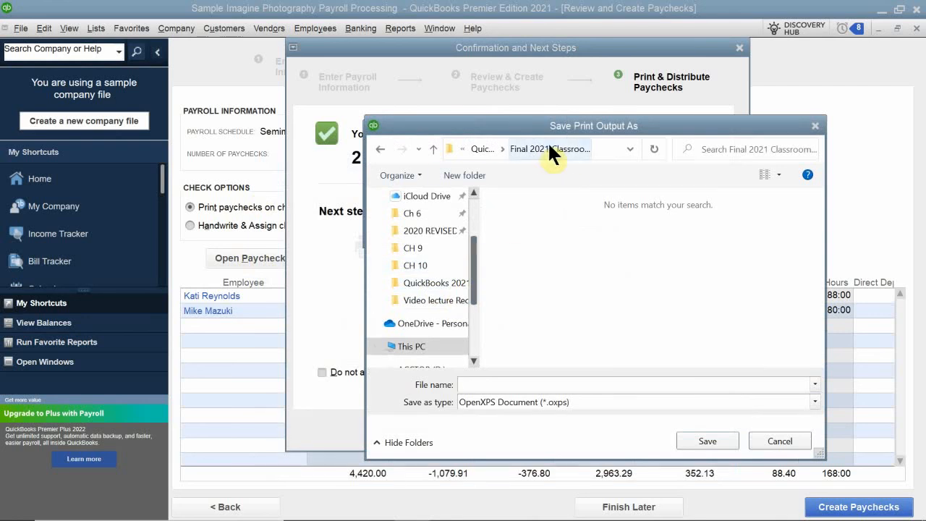
left_click(629, 149)
left_click(628, 148)
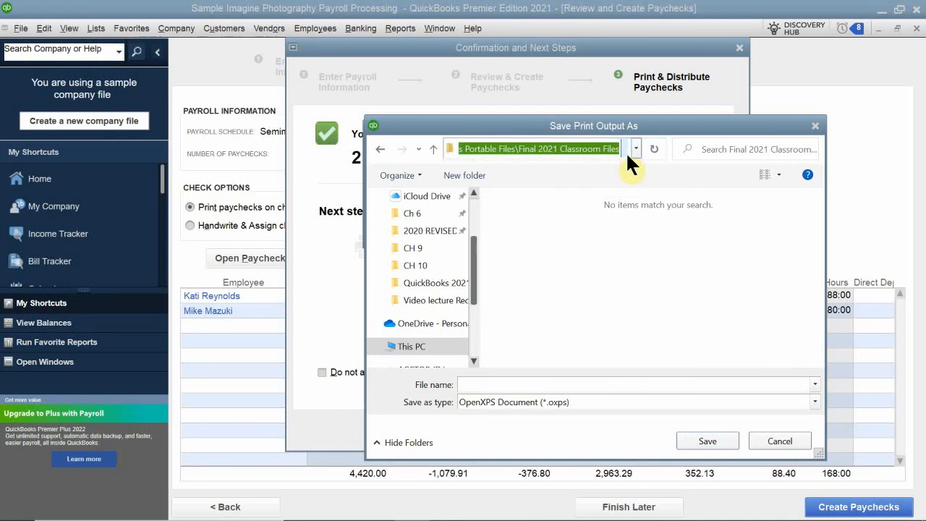
left_click(636, 148)
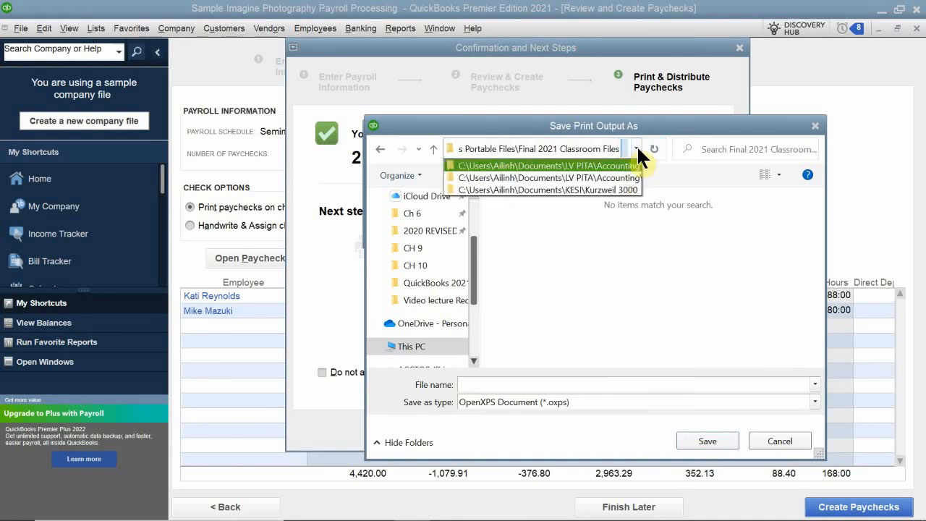
left_click(636, 149)
left_click(434, 147)
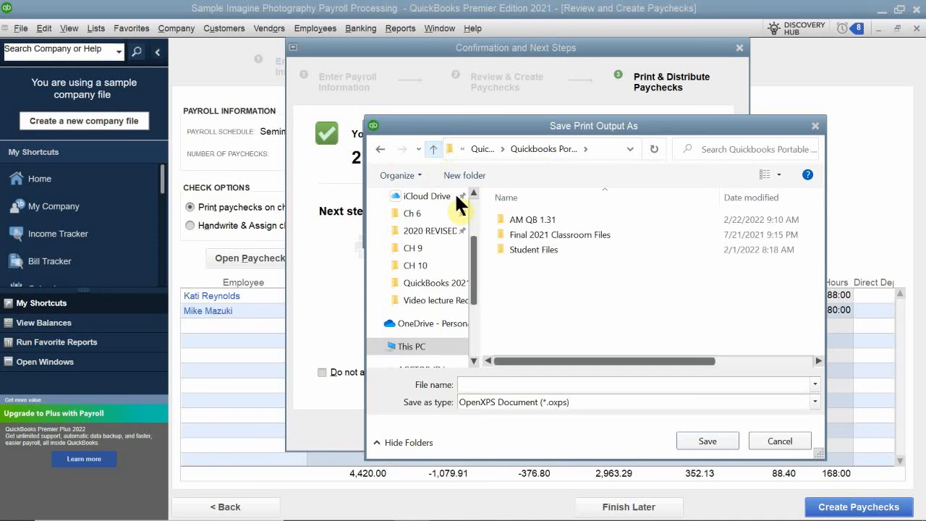
double_click(525, 221)
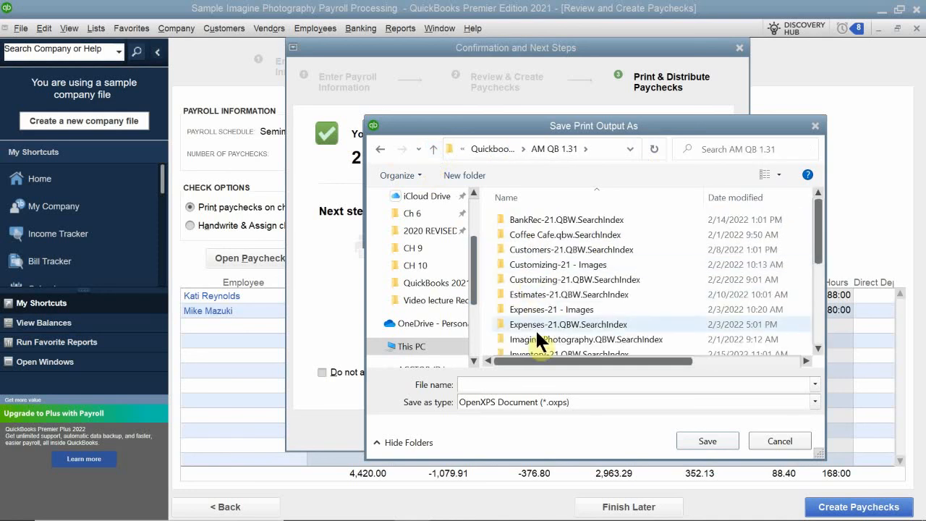
Step: Save the print output file as Payroll 12.16.19
left_click(510, 384)
type("Payroll")
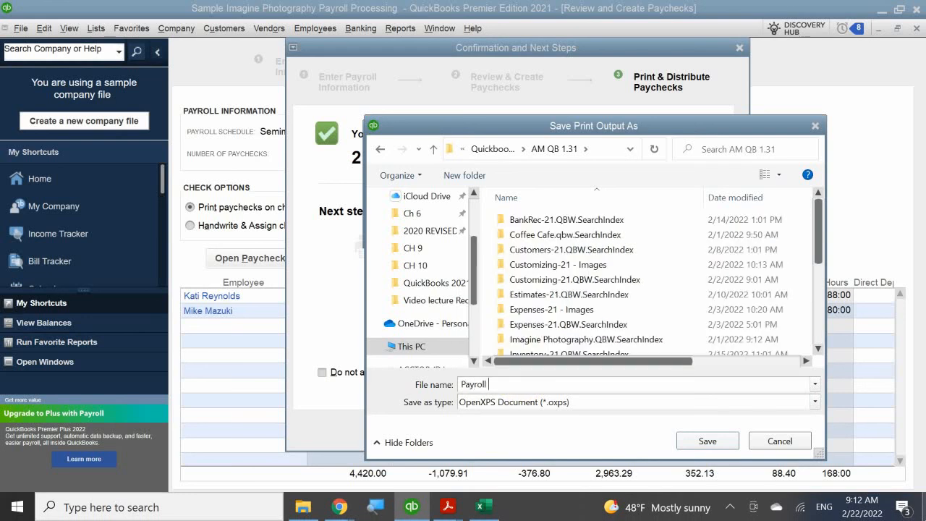
type(" 12.16.19")
key("Return")
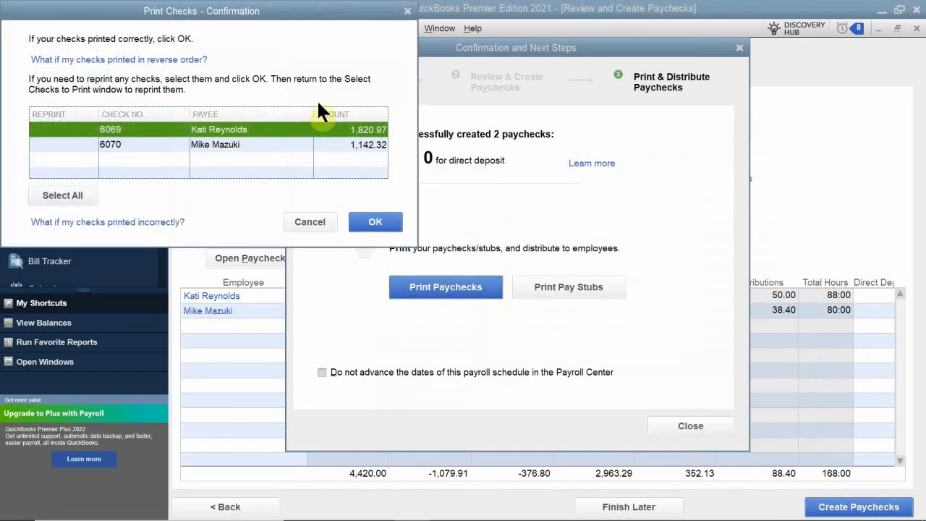
Step: Confirm the checks printed correctly and close the payroll confirmation window
left_click_drag(266, 2, 565, 112)
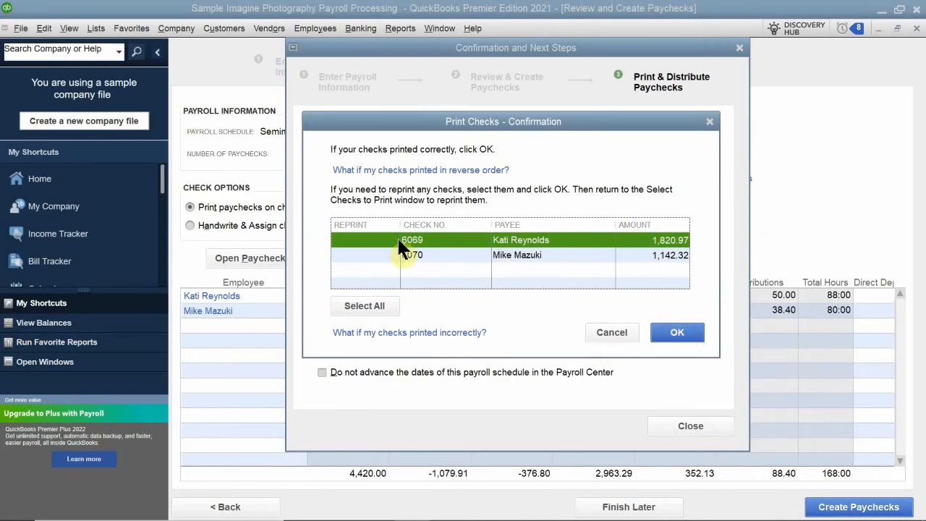
left_click(683, 329)
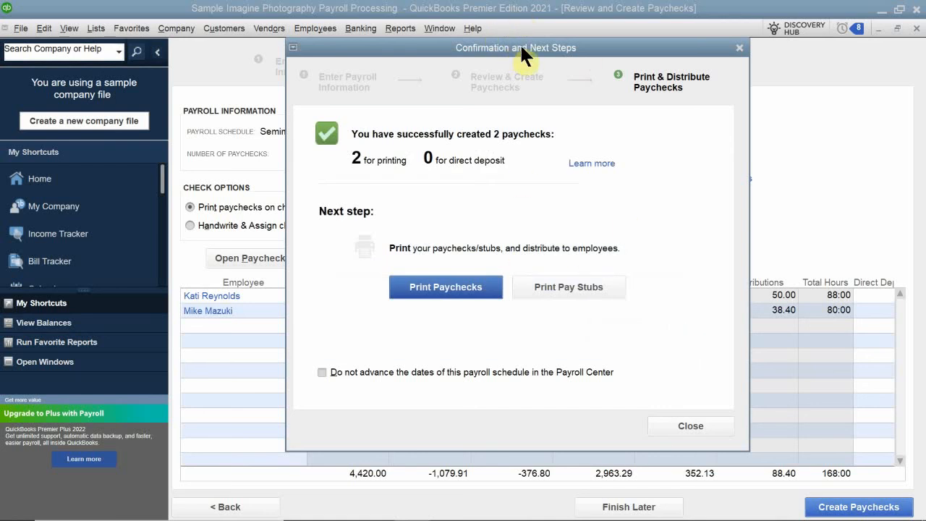
left_click_drag(521, 46, 452, 119)
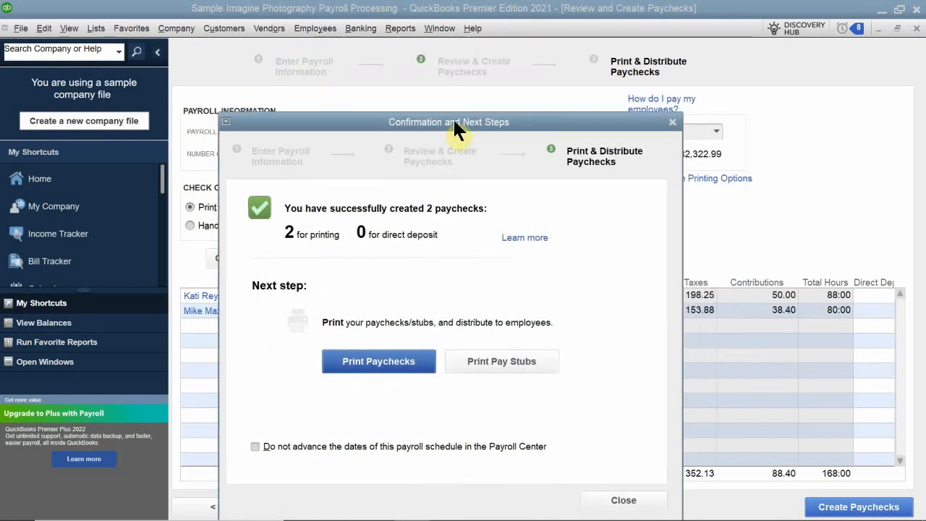
left_click(619, 502)
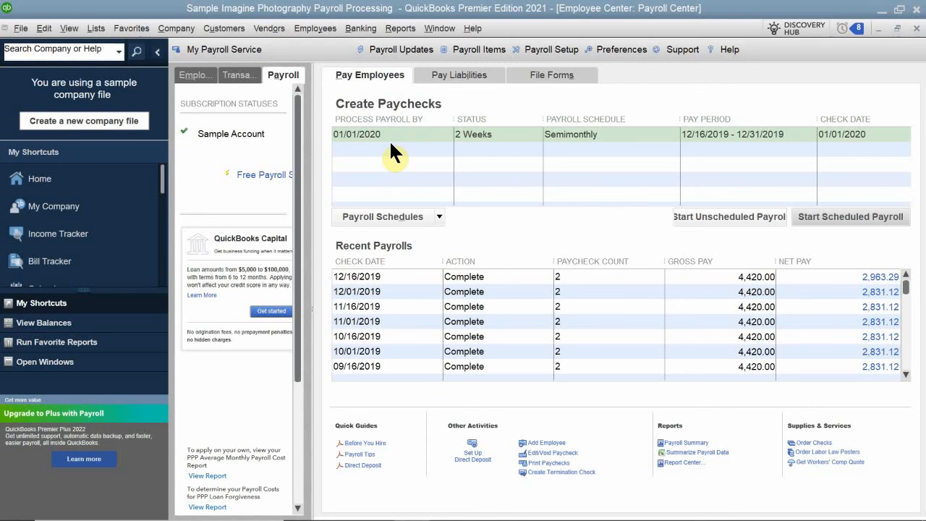
left_click(914, 29)
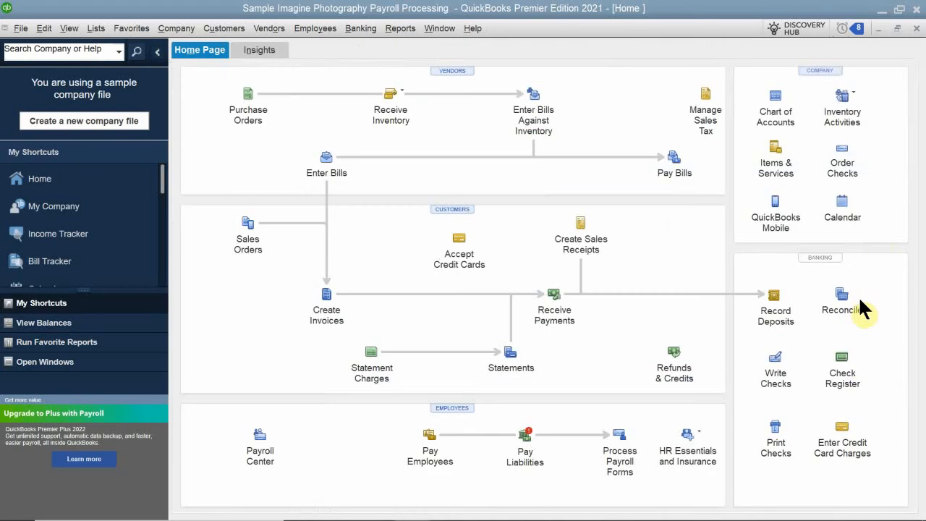
left_click(847, 359)
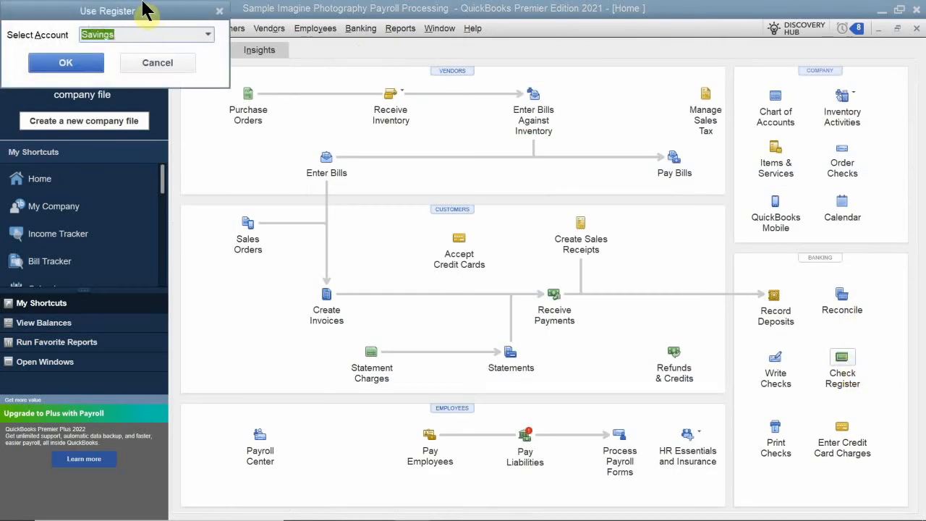
left_click_drag(143, 13, 367, 131)
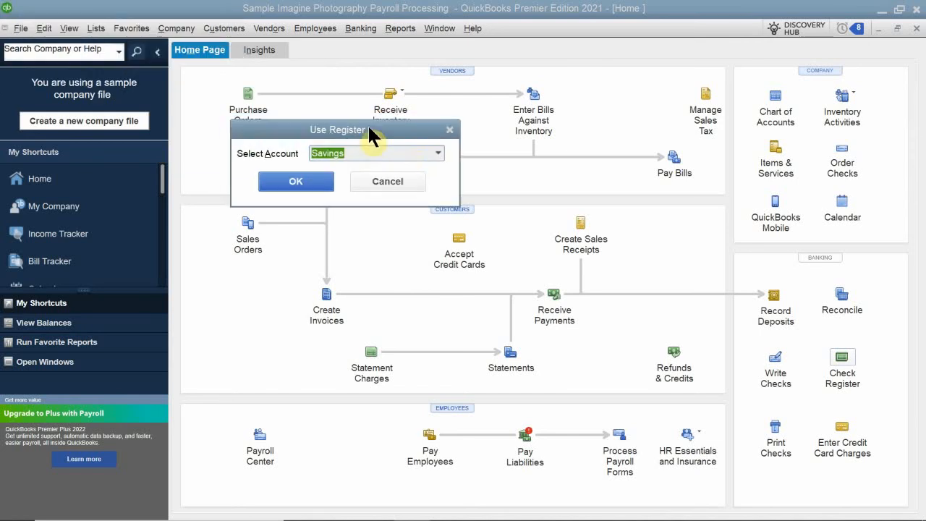
left_click(437, 154)
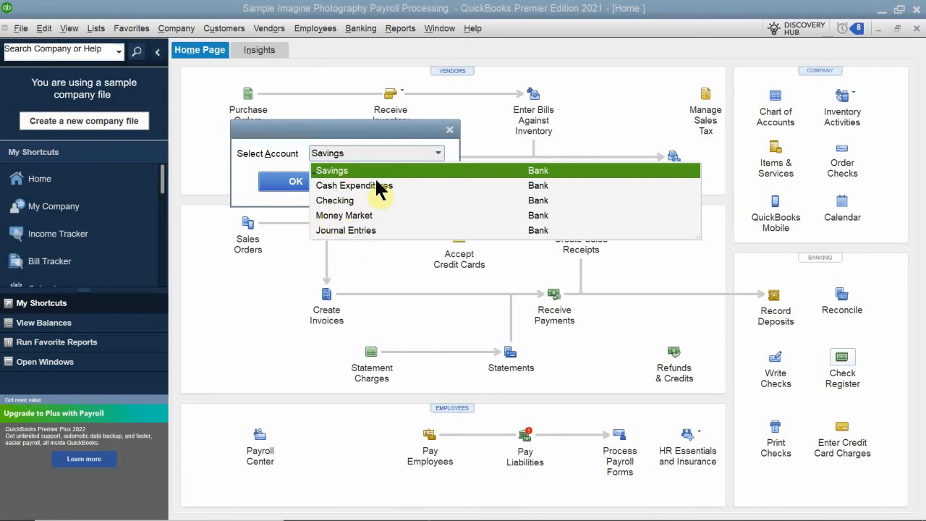
left_click(342, 201)
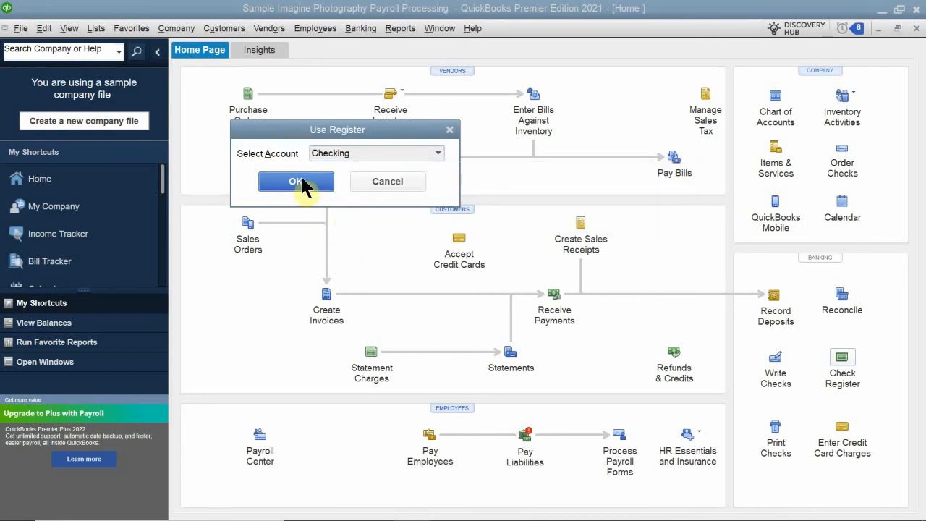
left_click(298, 180)
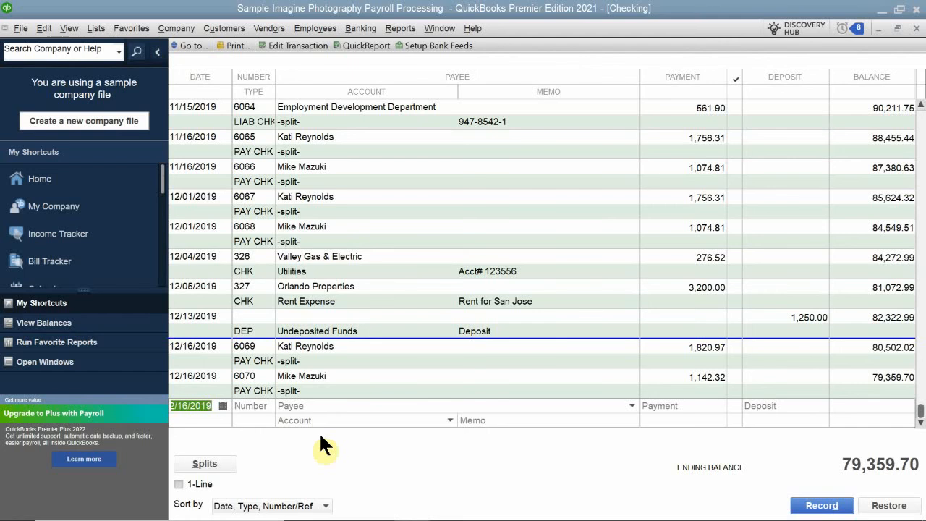
left_click(198, 383)
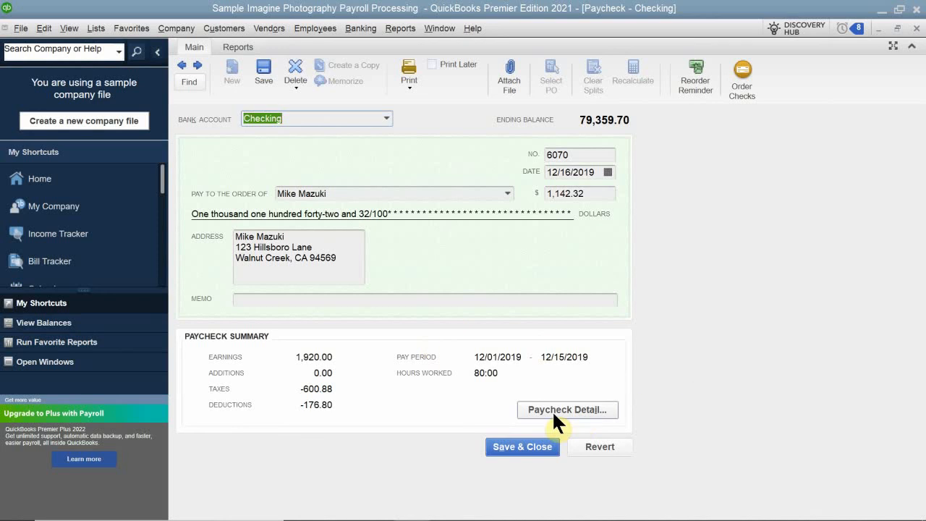
left_click(916, 28)
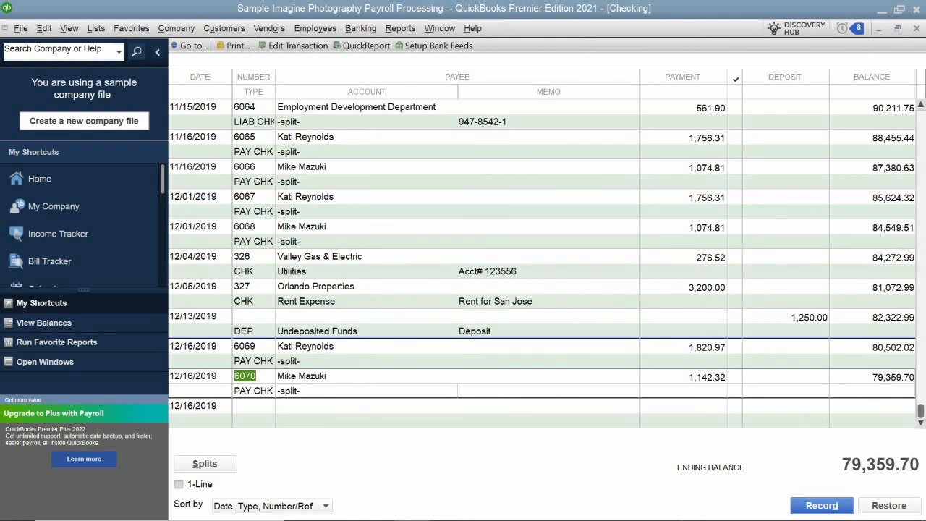
Step: Preview the 12/16/2019 pay stubs for both employees, zooming in to review each page, then close the pay stub window
left_click(19, 31)
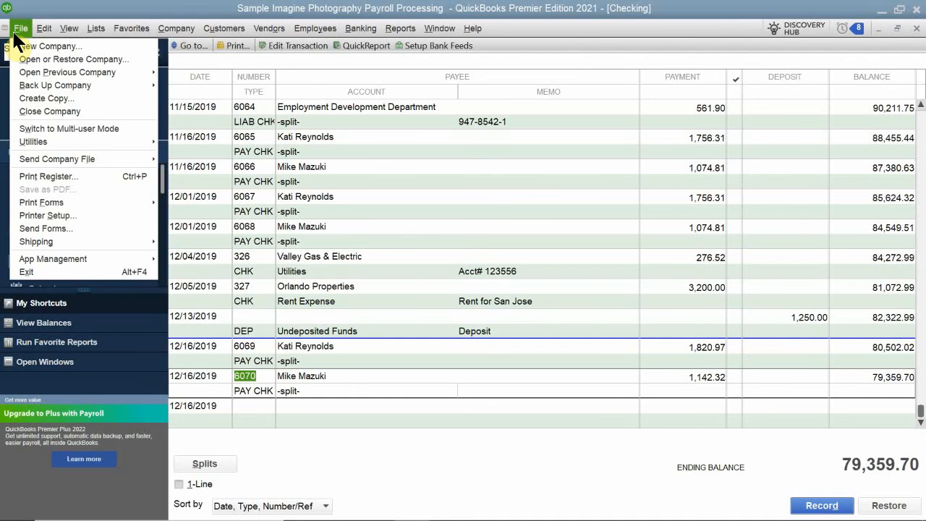
mouse_move(54, 206)
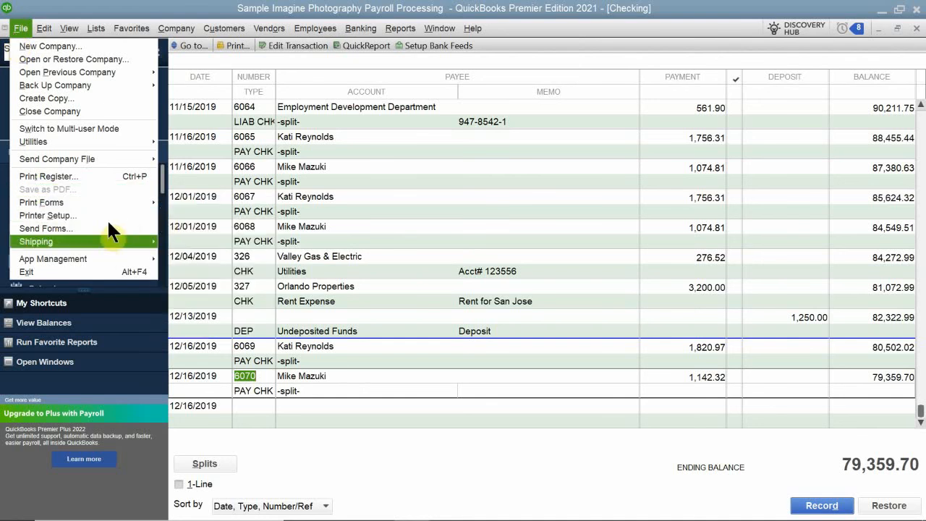
mouse_move(115, 200)
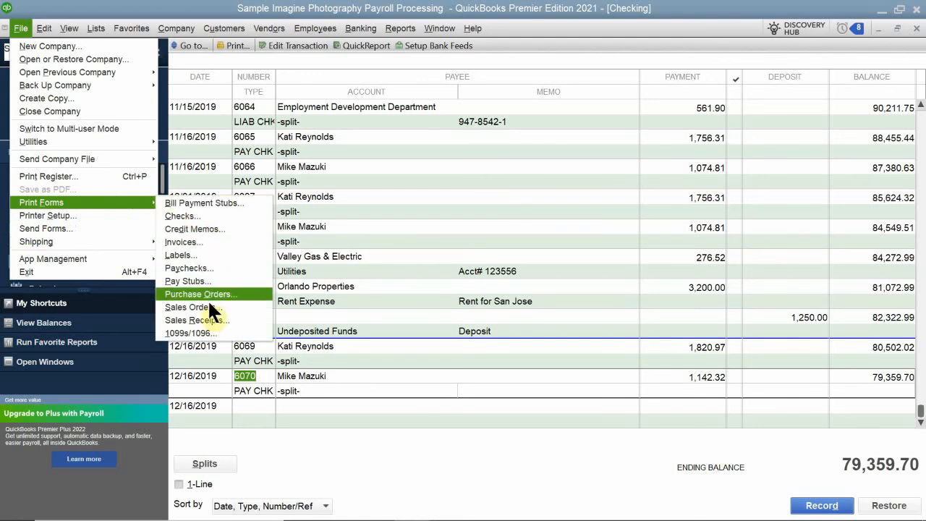
left_click(216, 281)
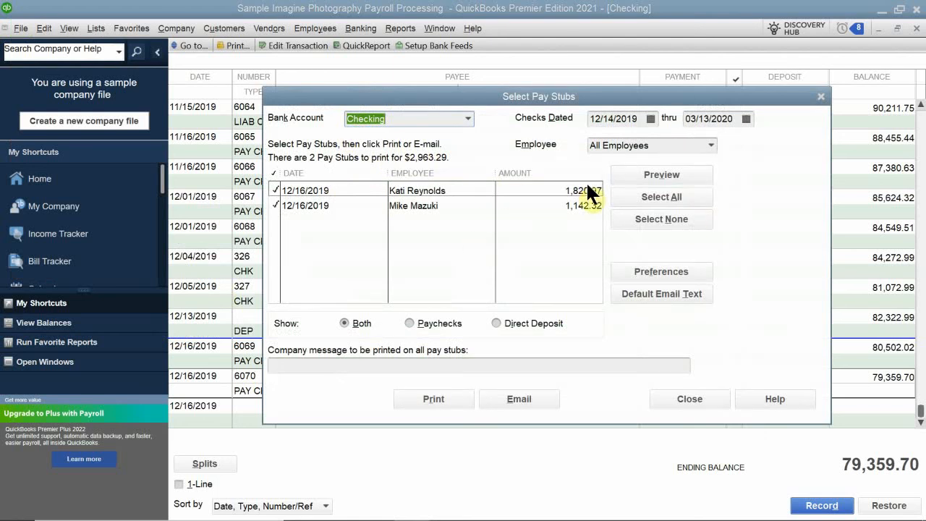
left_click(636, 171)
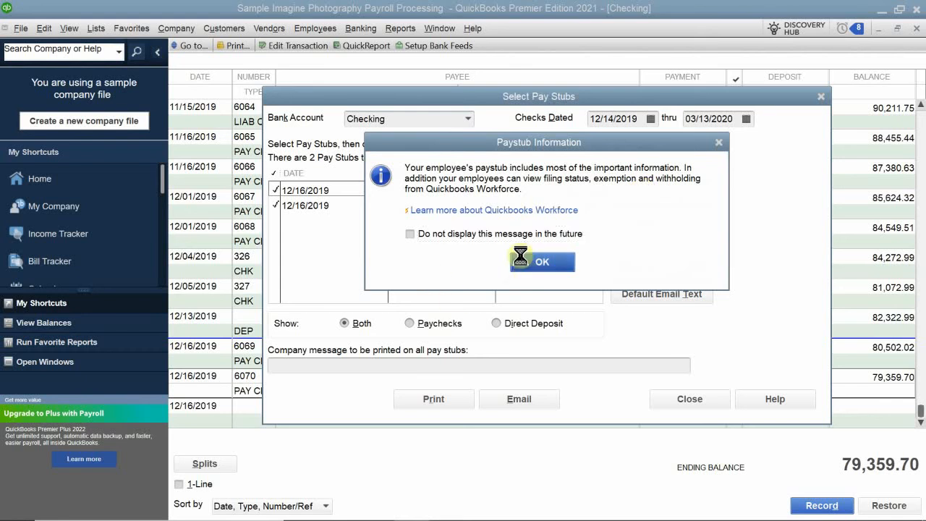
left_click(527, 262)
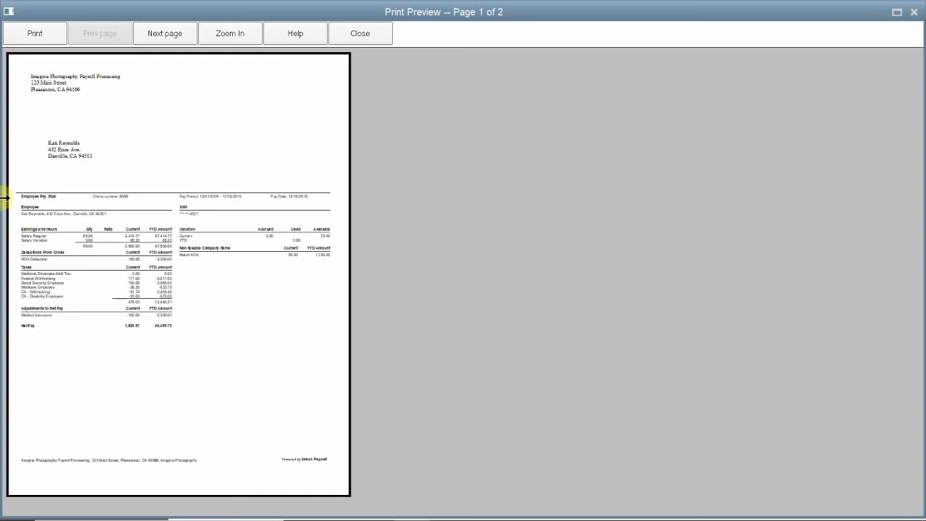
left_click(109, 251)
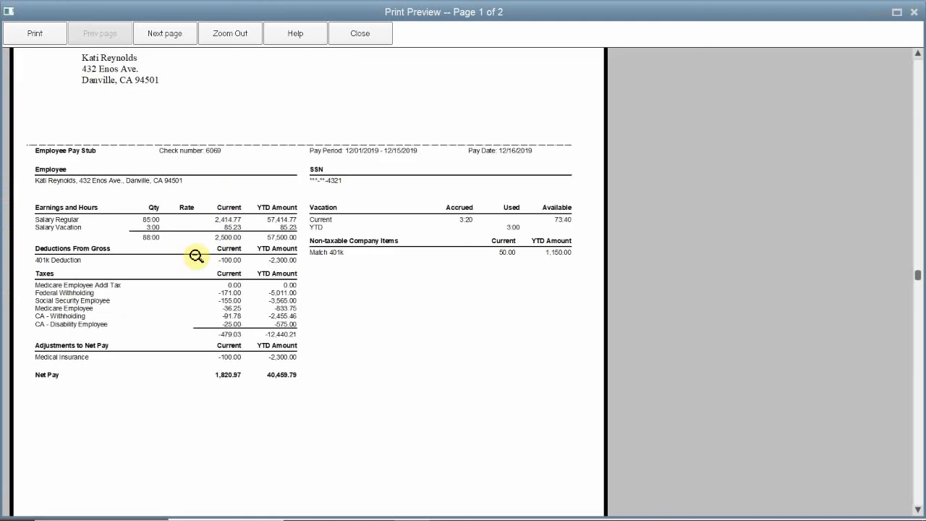
key("Page_Down")
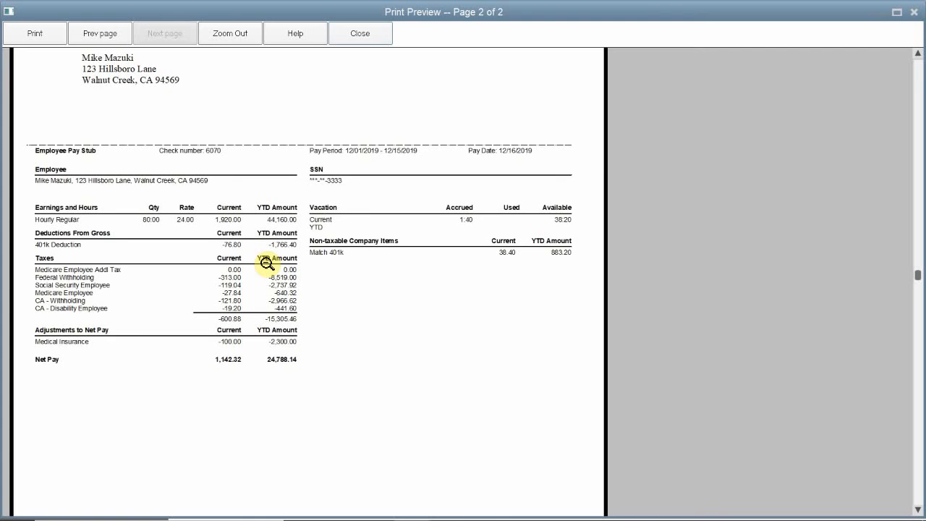
key("Page_Up")
key("Page_Down")
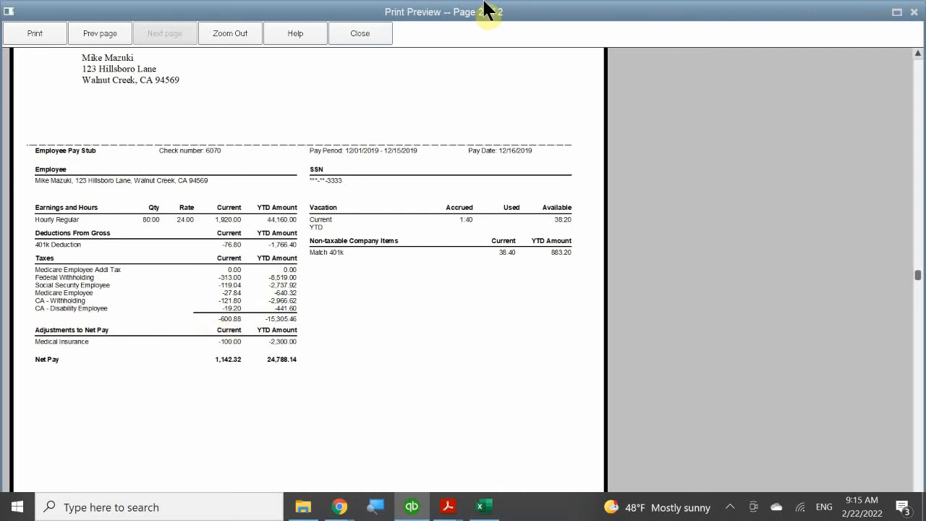
left_click(361, 33)
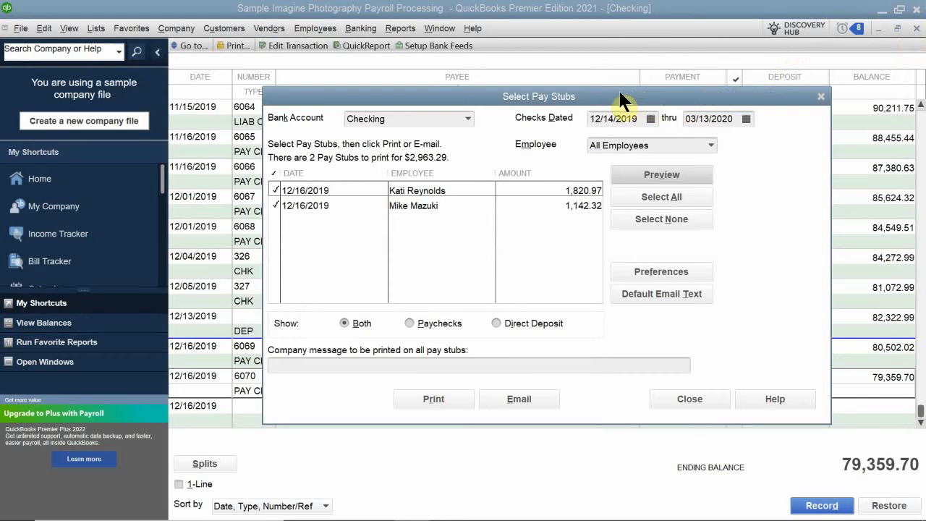
left_click_drag(618, 92, 538, 171)
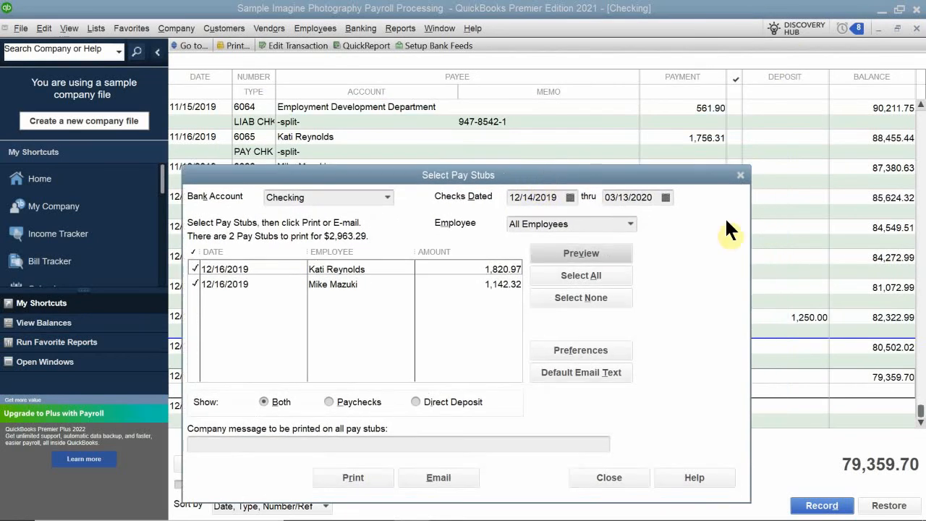
left_click(739, 175)
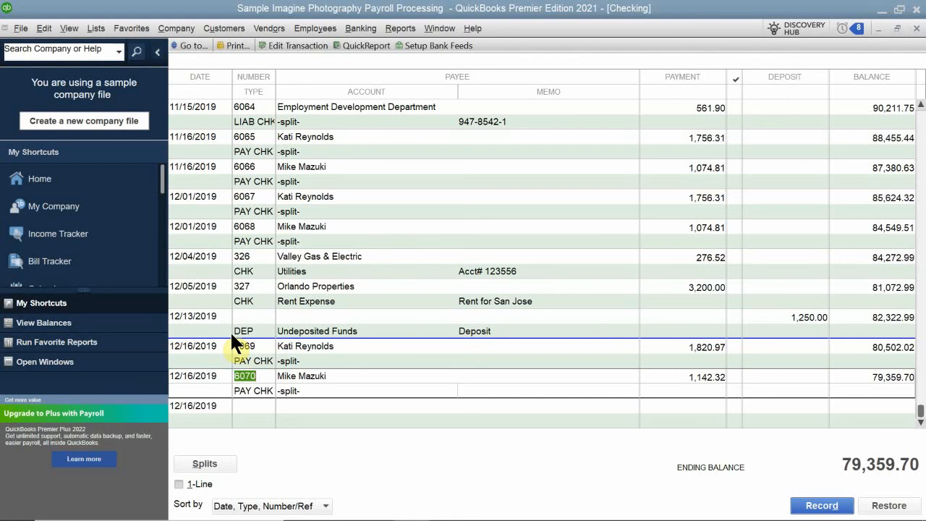
double_click(207, 389)
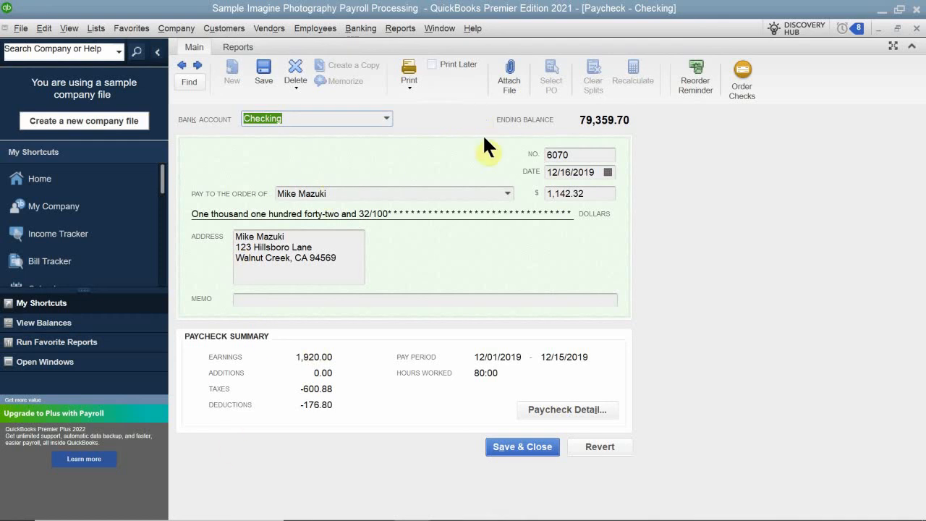
left_click(554, 411)
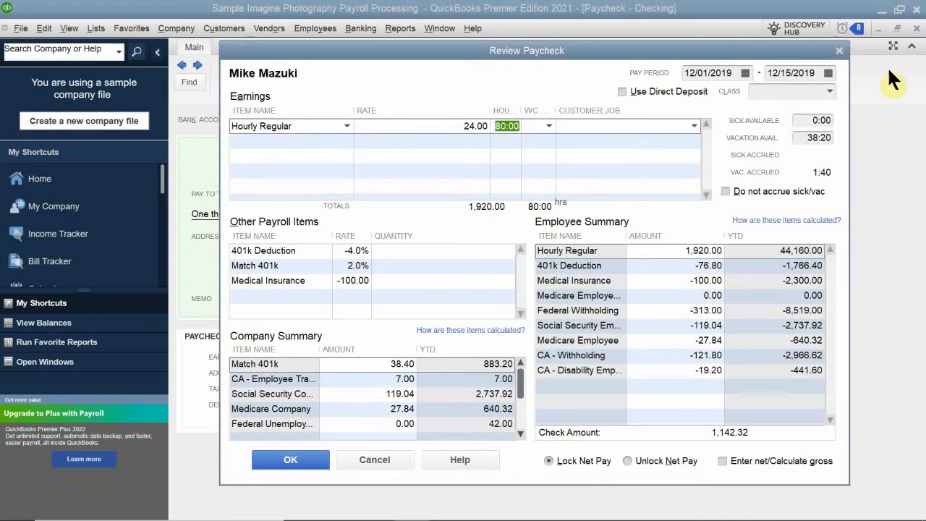
left_click(836, 52)
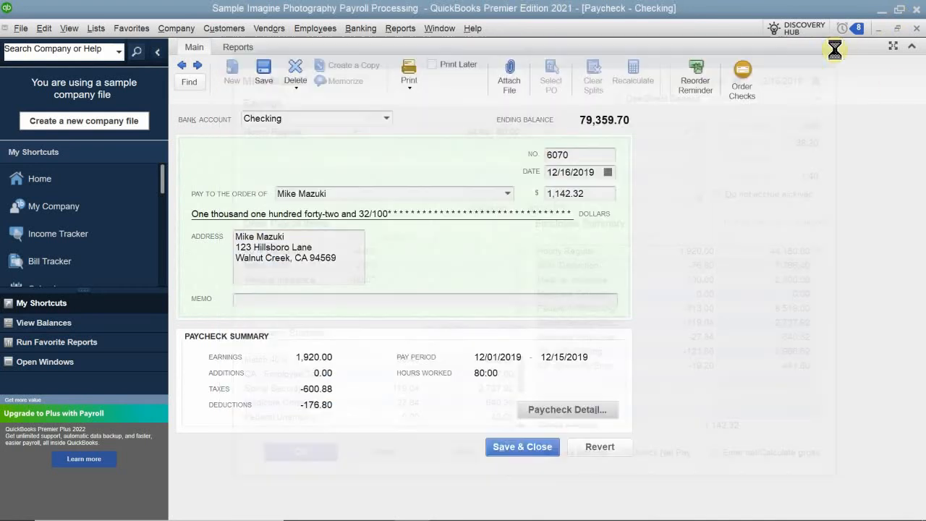
left_click(917, 29)
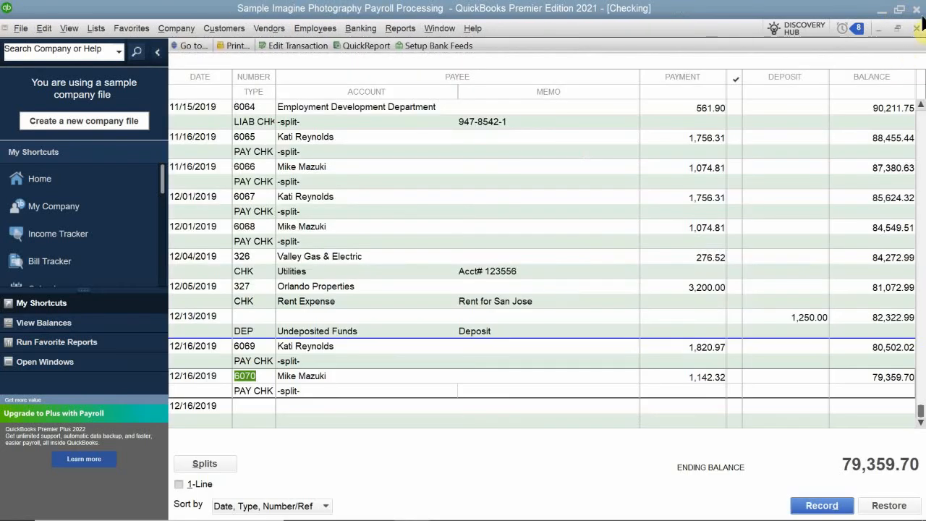
left_click(916, 28)
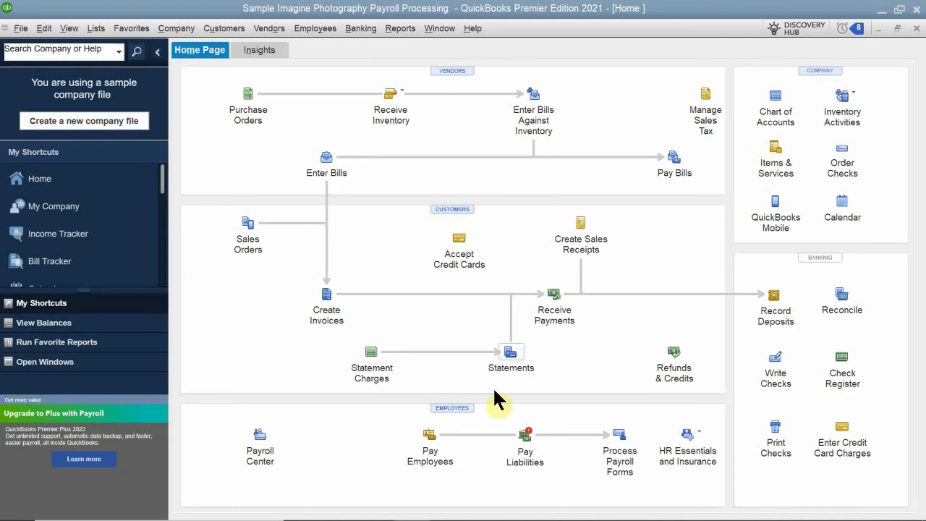
left_click(448, 409)
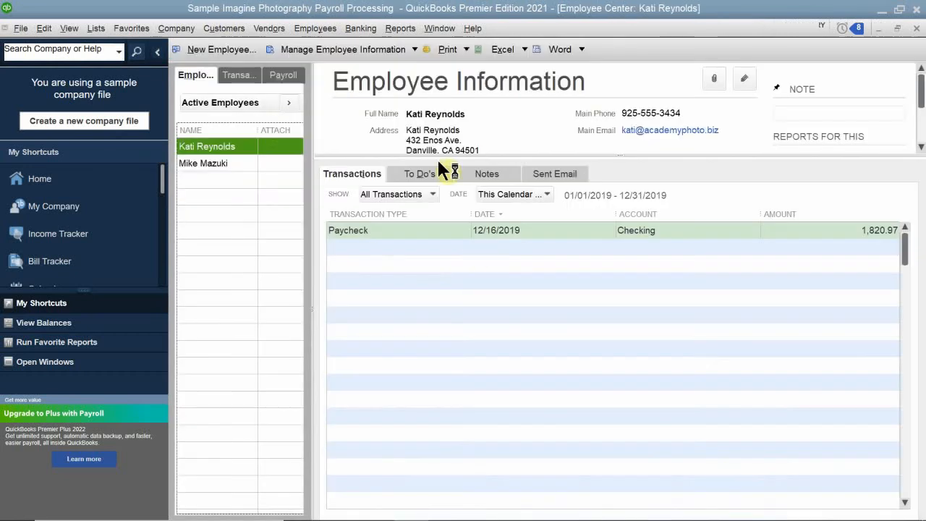
left_click(282, 76)
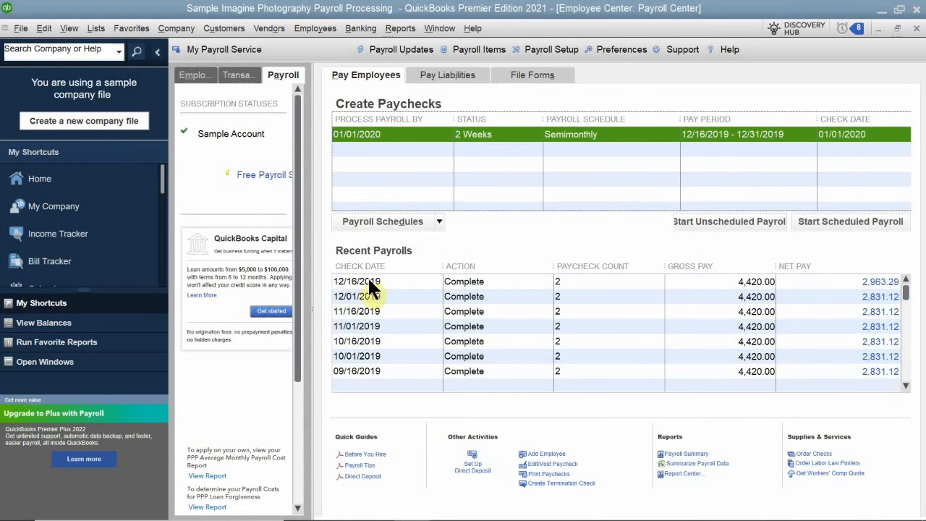
left_click(357, 281)
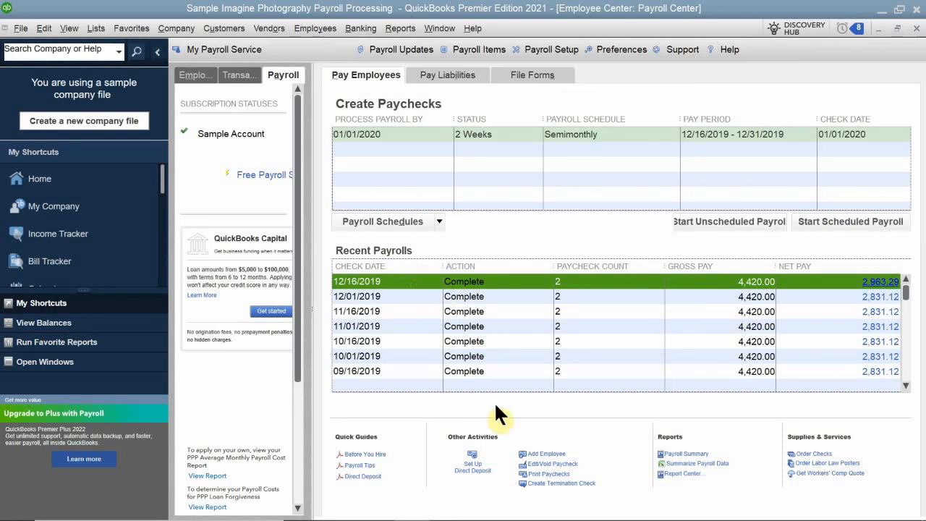
left_click(544, 466)
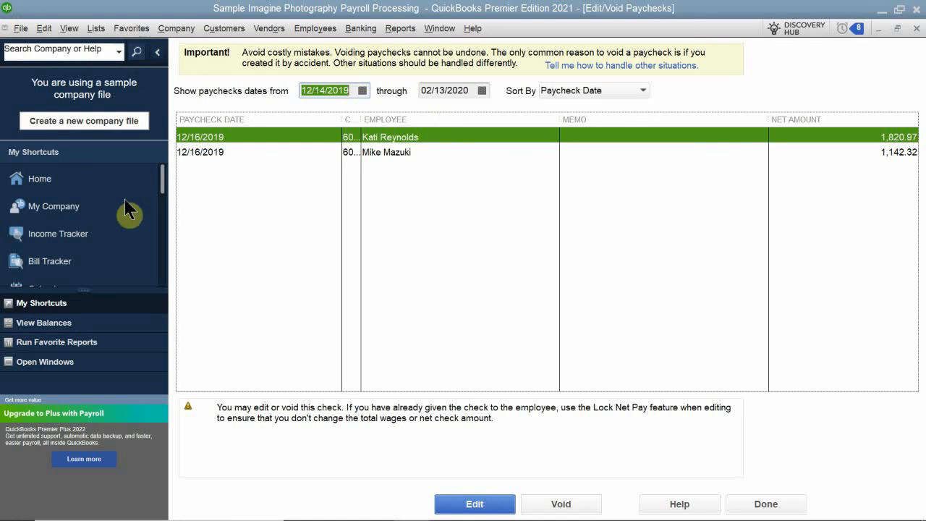
left_click(390, 154)
double_click(391, 153)
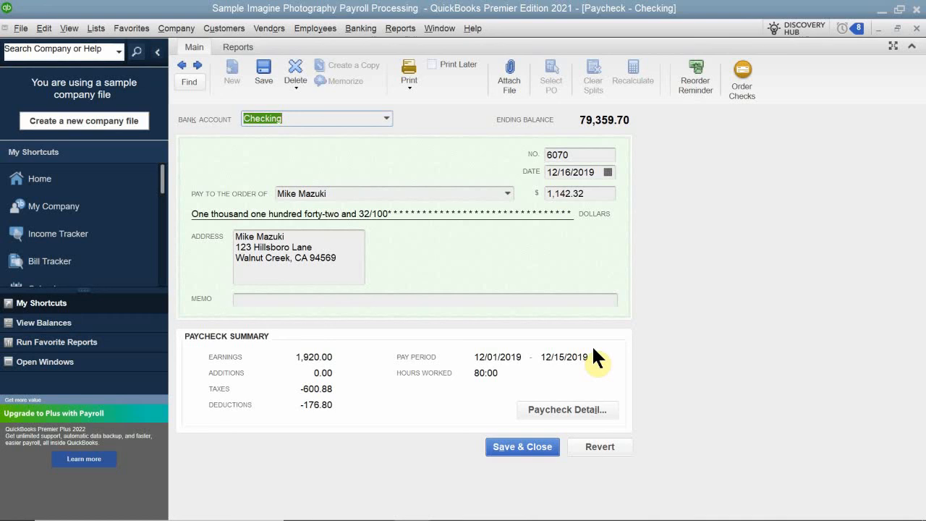
left_click(565, 411)
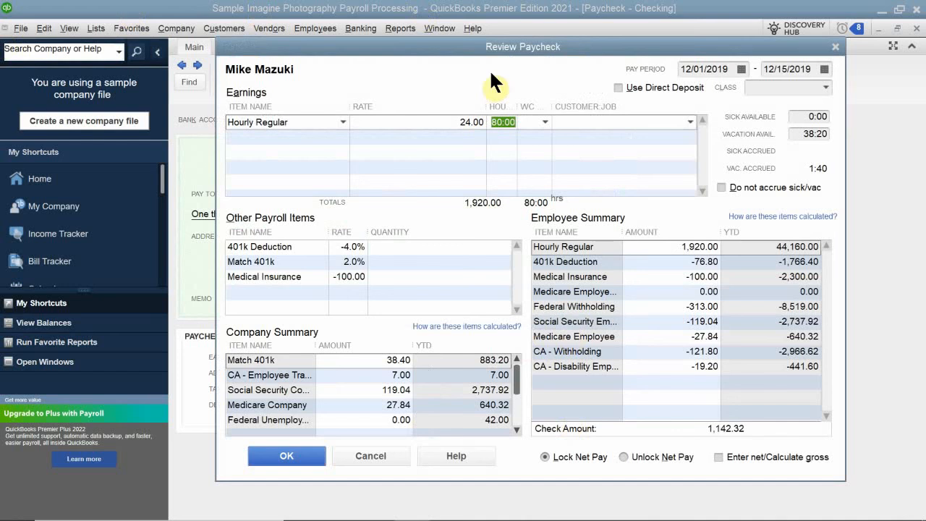
left_click(267, 139)
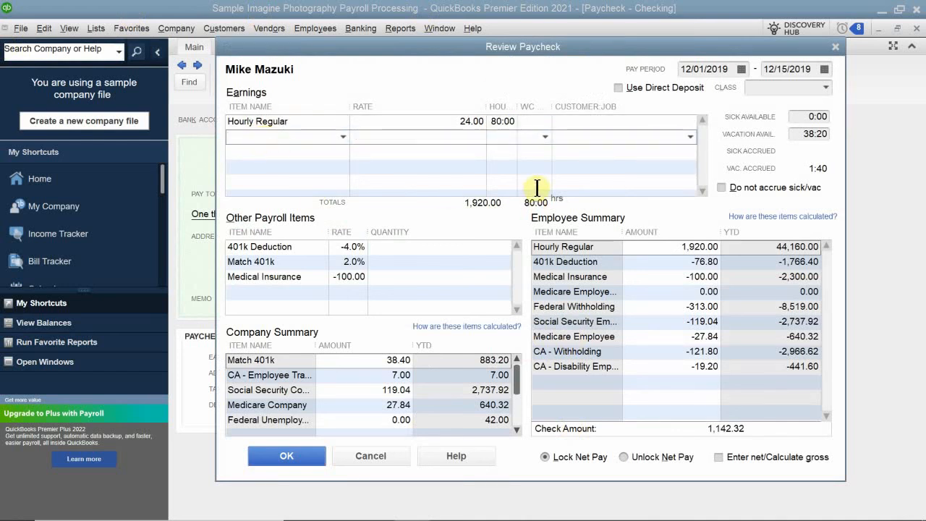
left_click(499, 124)
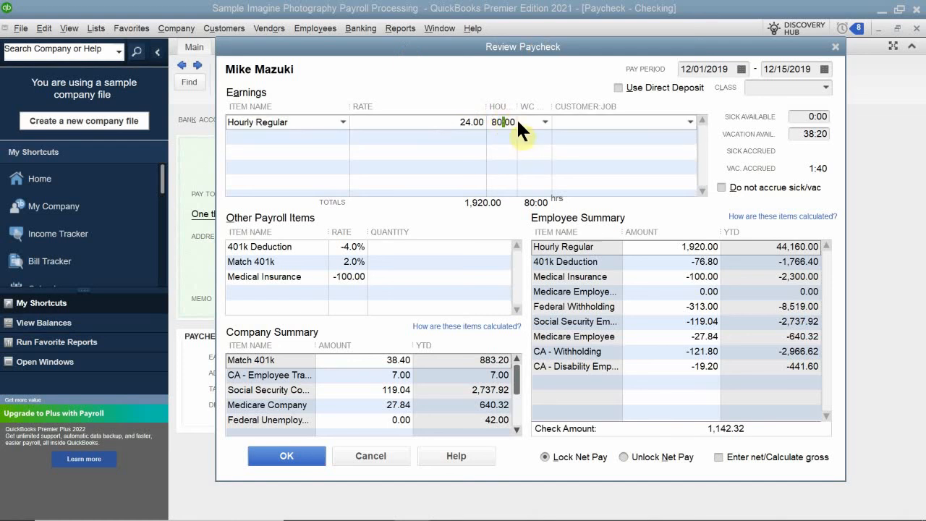
left_click_drag(516, 122, 459, 119)
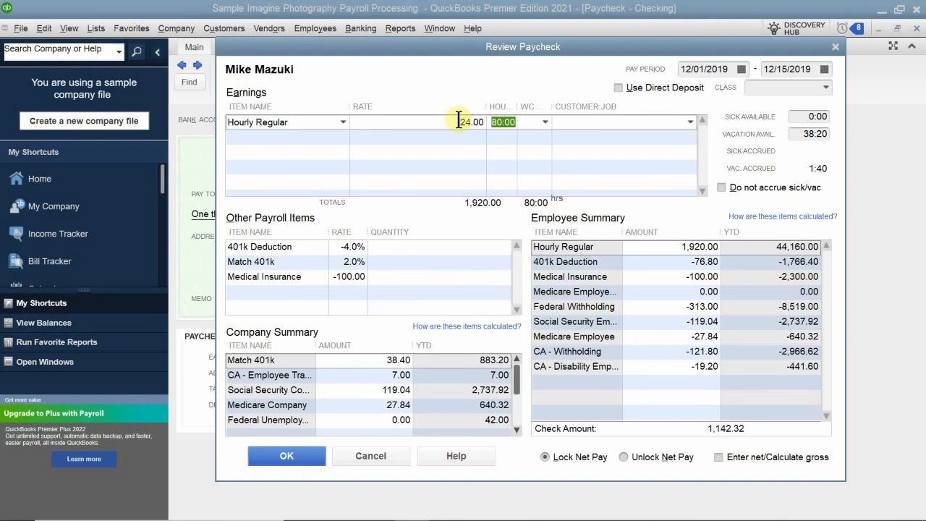
type("76")
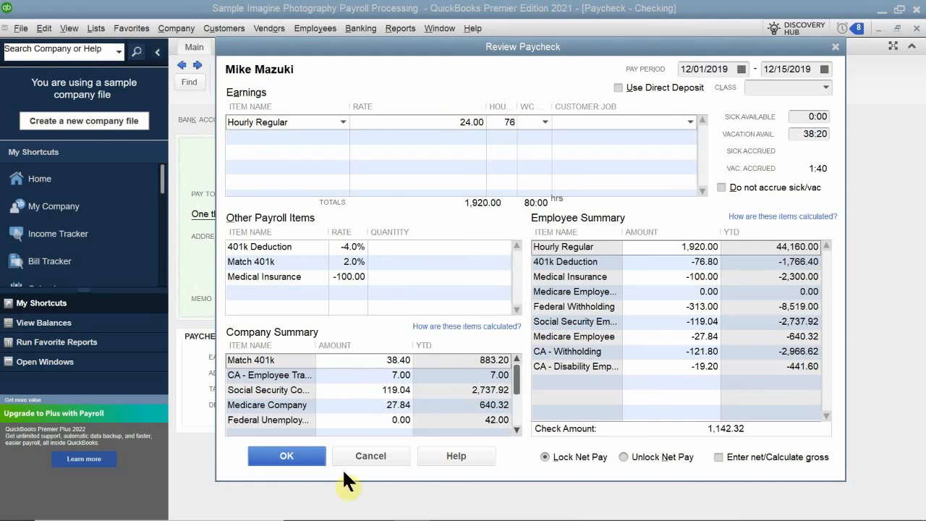
left_click(436, 238)
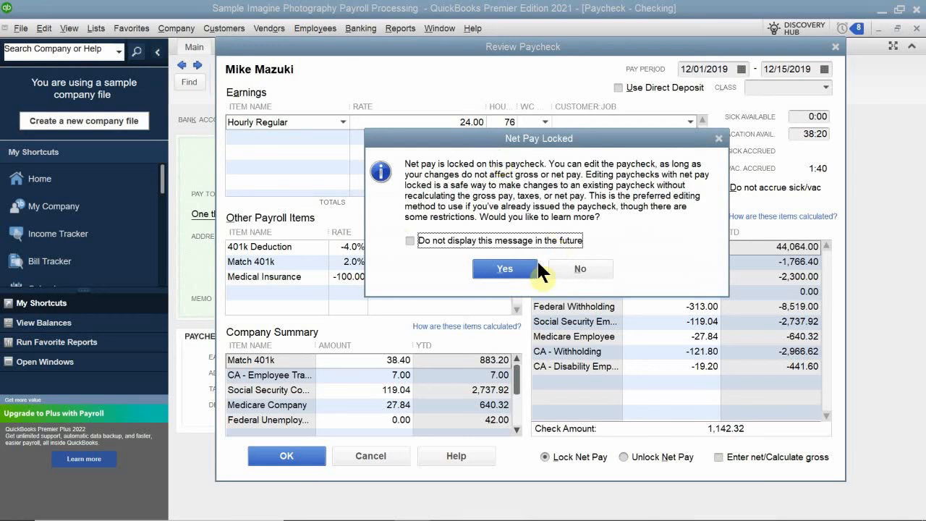
left_click(582, 265)
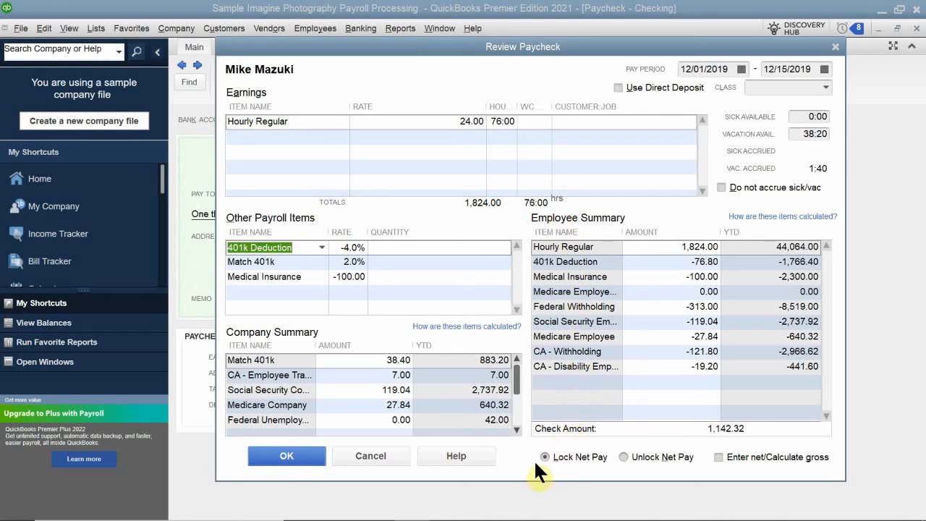
Step: Unlock net pay, re-enter 76:00 as the Hourly Regular hours, and accept the paycheck detail
left_click(622, 457)
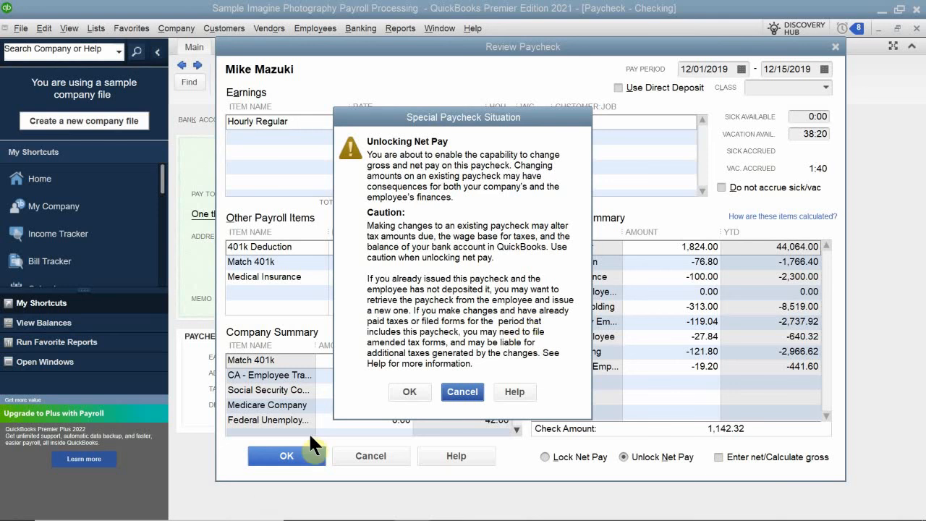
left_click(409, 391)
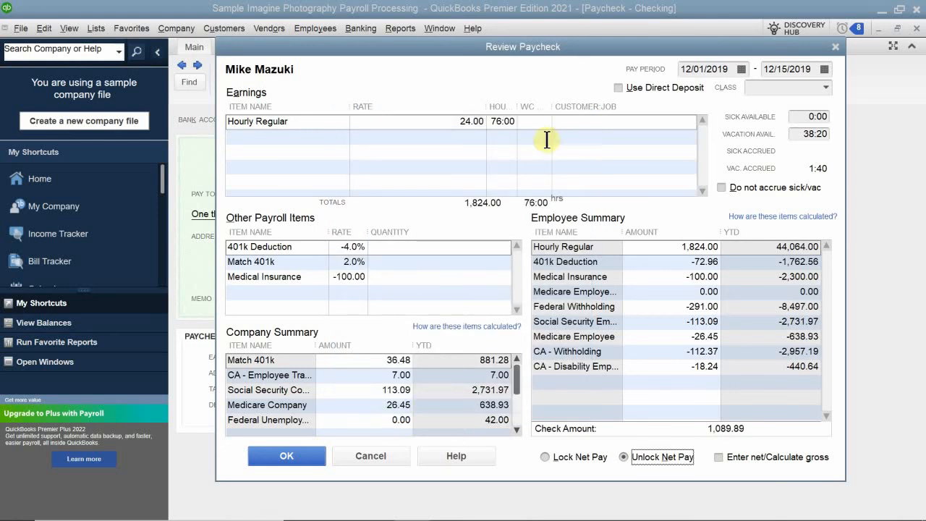
left_click(499, 121)
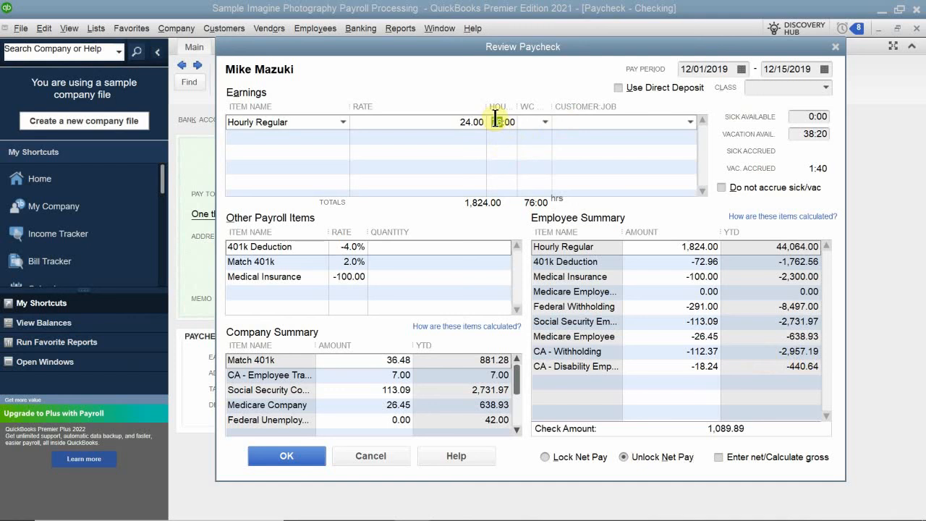
left_click_drag(498, 122, 546, 131)
key("BackSpace")
key("BackSpace")
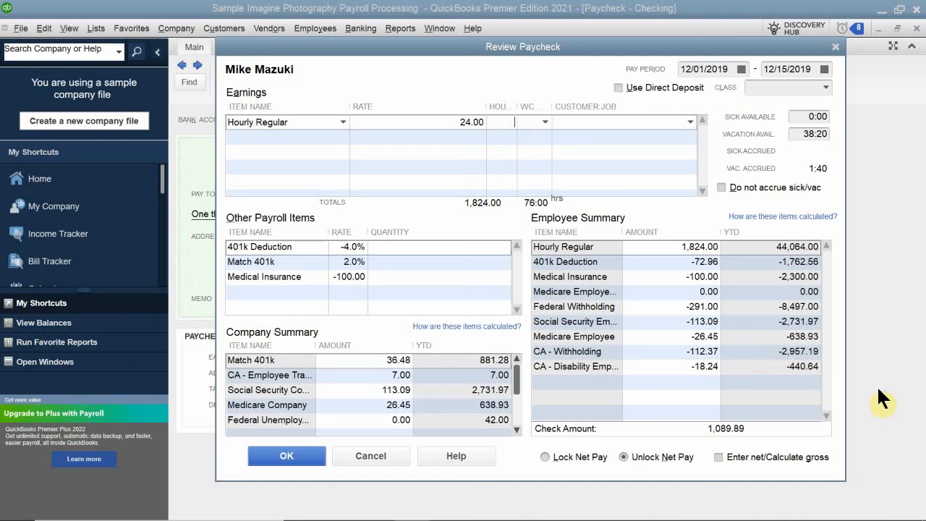
type("76:00")
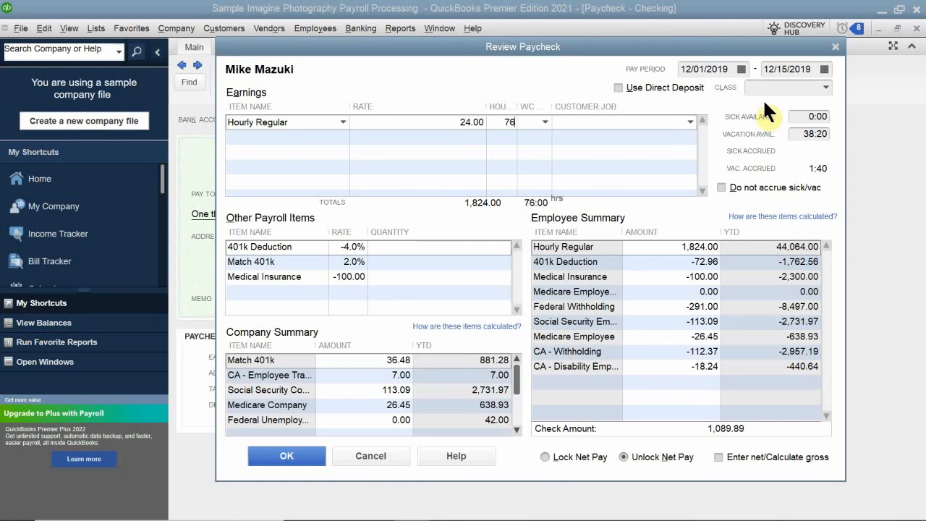
left_click(526, 180)
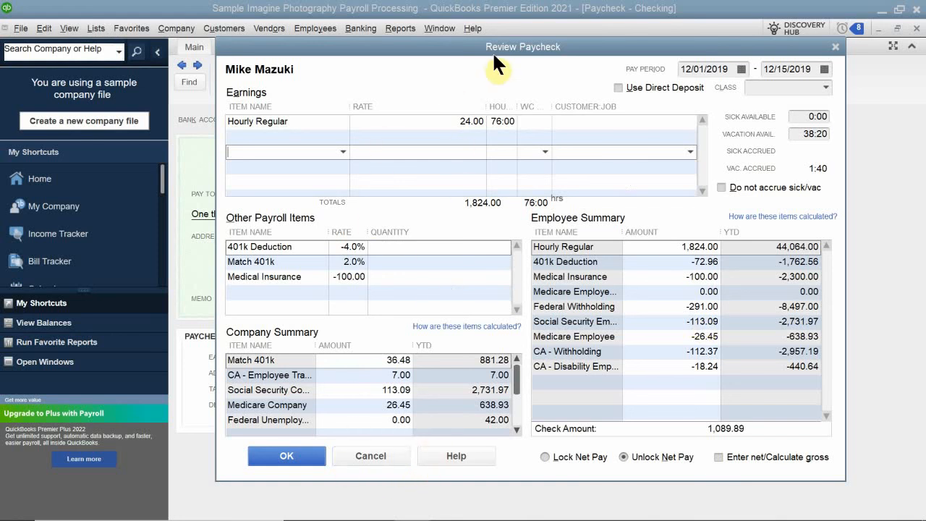
mouse_move(470, 50)
left_mouse_down()
mouse_move(440, 82)
mouse_move(478, 58)
mouse_move(473, 52)
left_mouse_up()
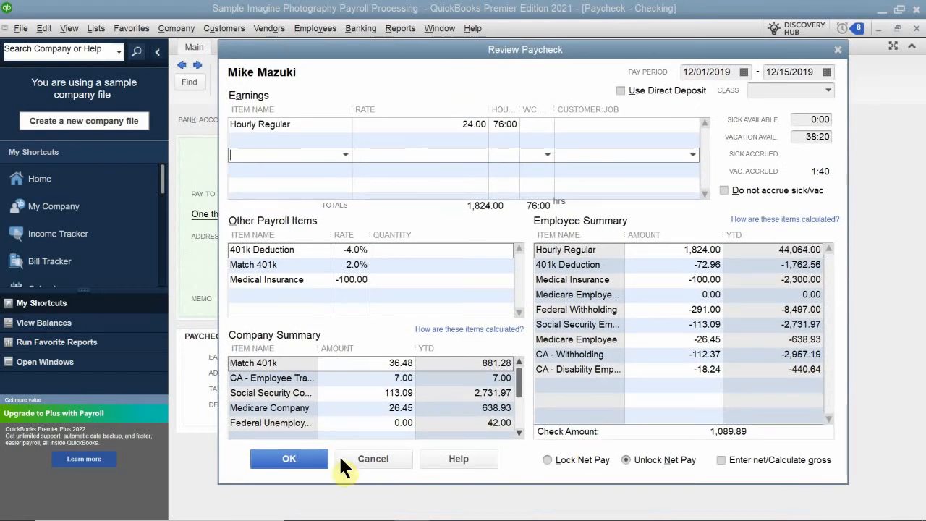
left_click(292, 457)
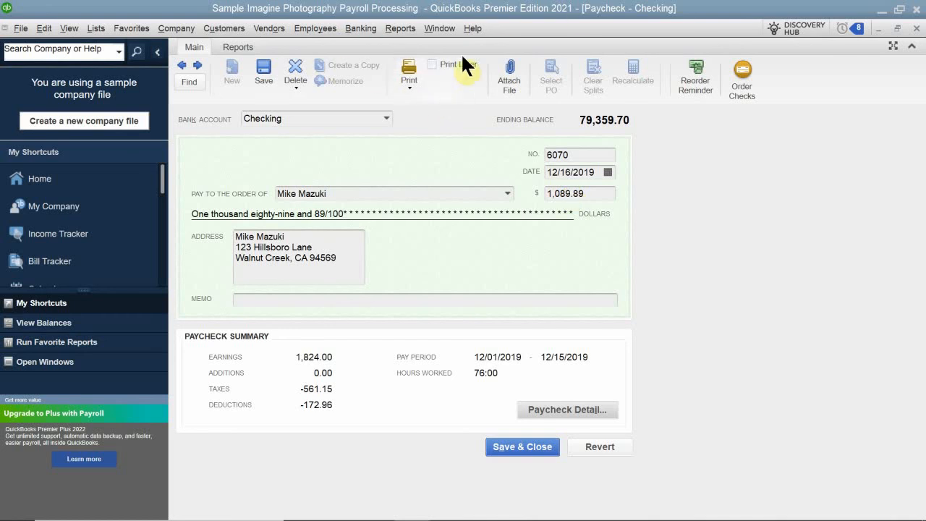
Step: Mark the edited paycheck Print Later, save and close it, and close the Edit/Void Paychecks and Payroll Center windows
left_click(433, 65)
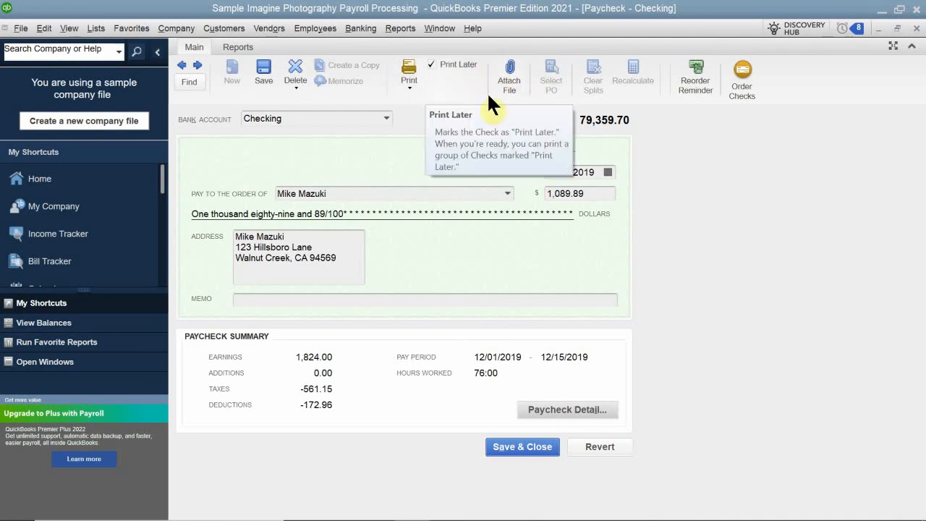
left_click(518, 443)
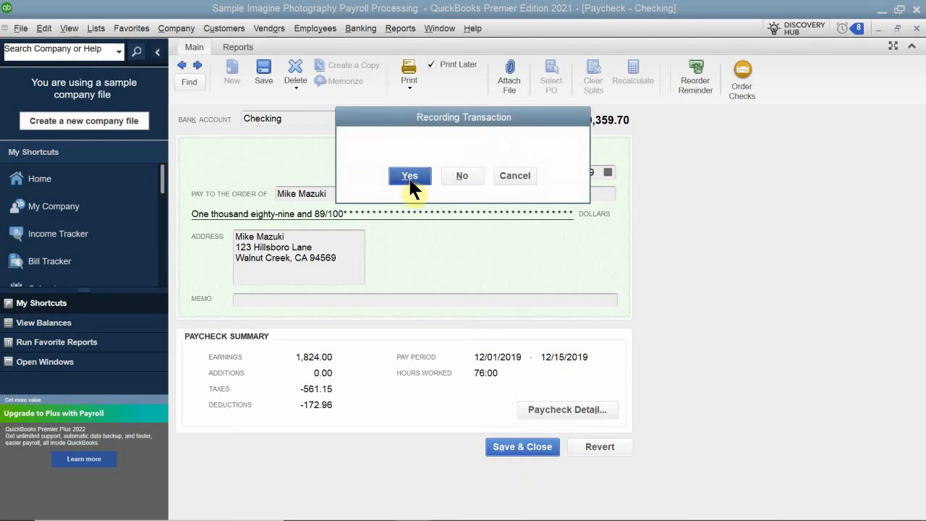
left_click(408, 176)
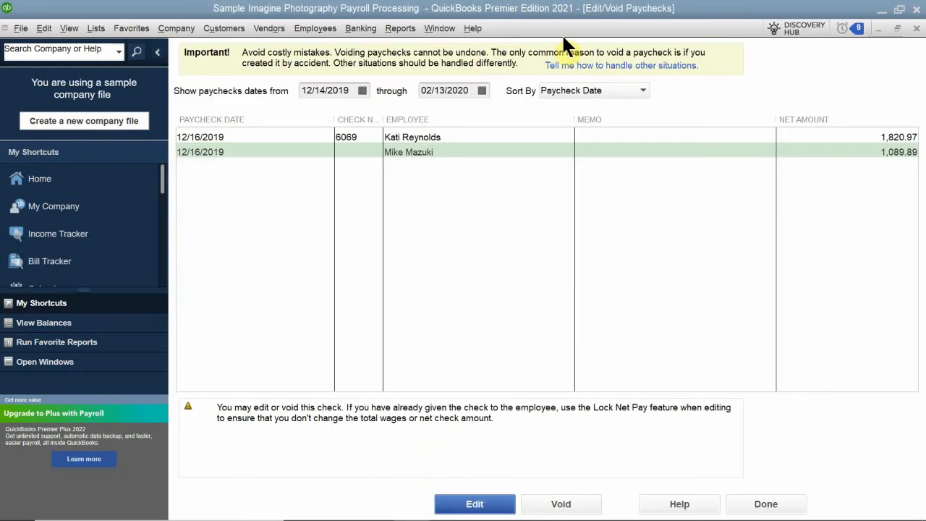
left_click(915, 29)
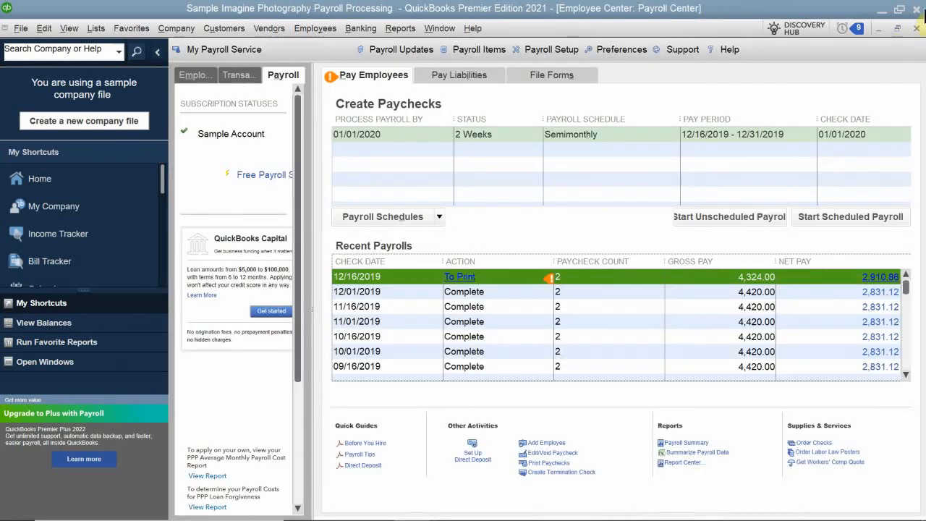
left_click(916, 29)
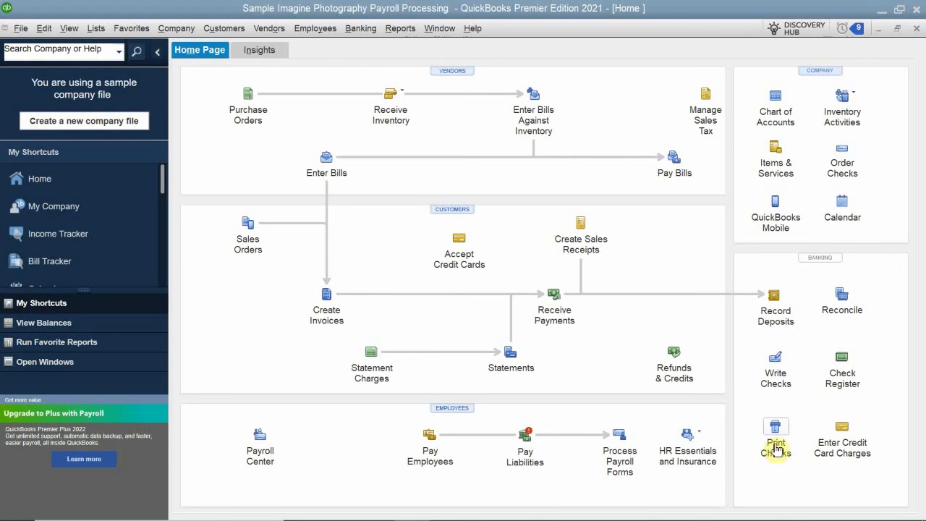
left_click(5, 28)
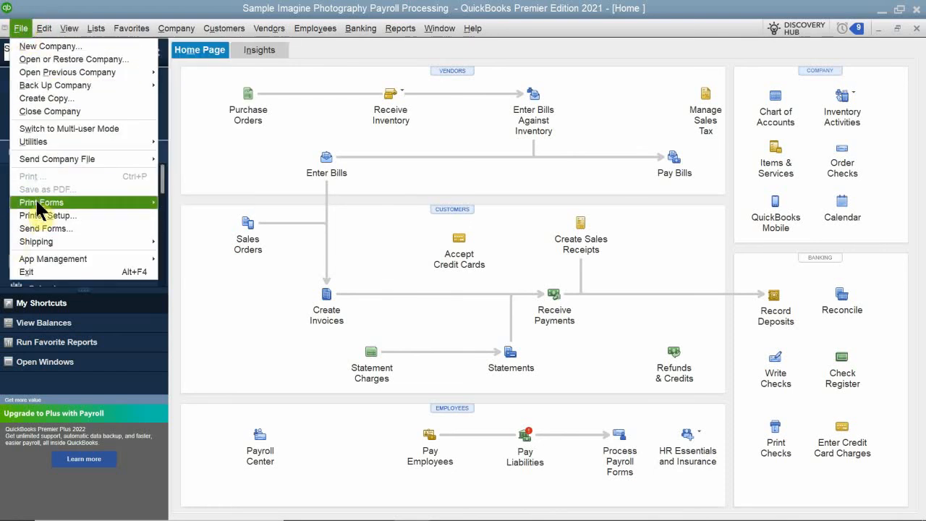
mouse_move(48, 207)
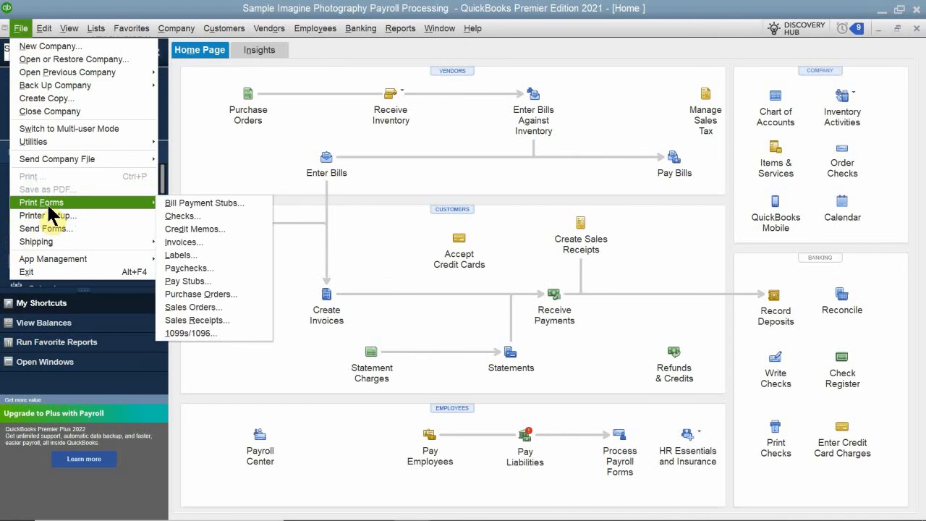
left_click(207, 268)
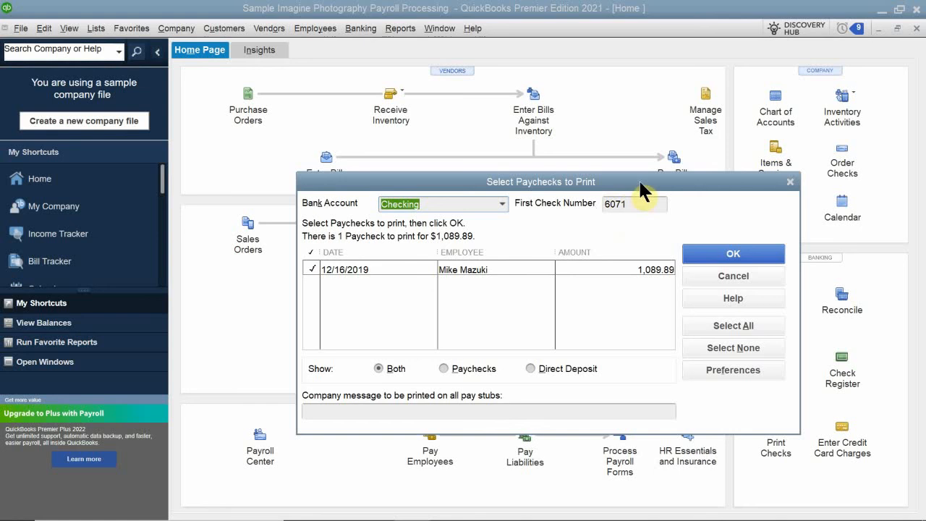
left_click(705, 251)
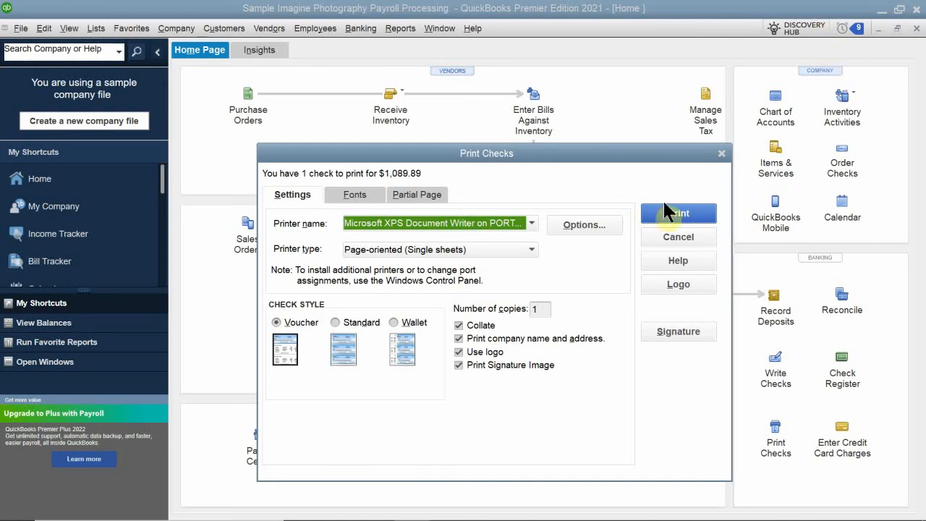
left_click(680, 213)
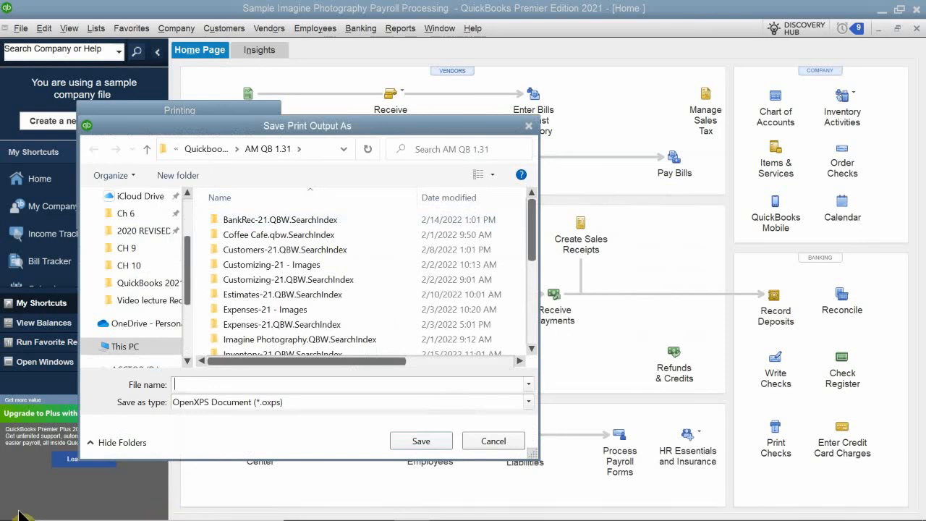
Step: Save the print output as mike adj paycheck 12.16.19 and confirm the check printed correctly
type("m")
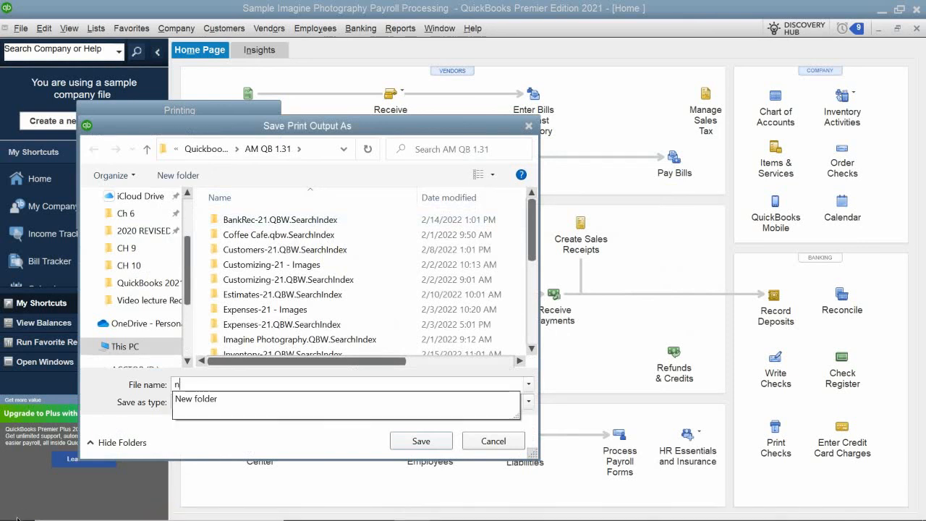
type("ike adj")
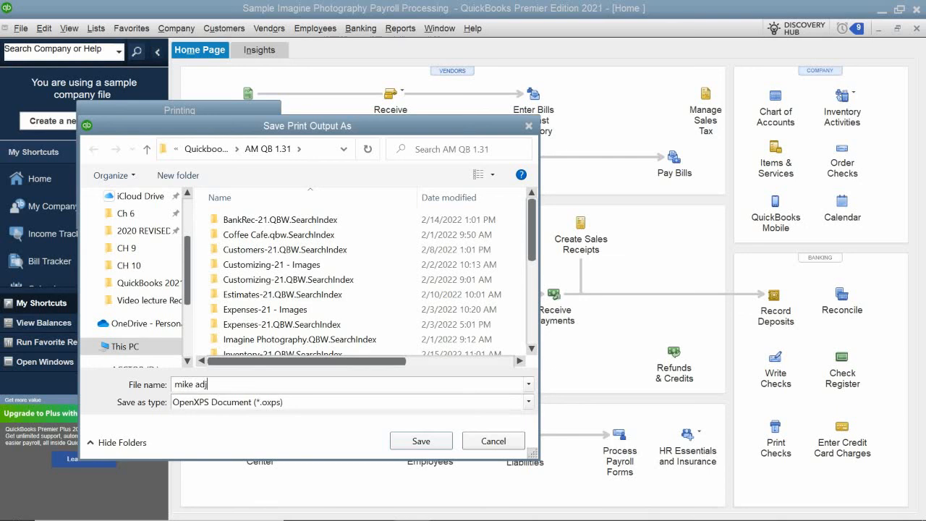
type(" pat")
key("BackSpace")
type("ycheck 12.16.22")
key("BackSpace")
key("BackSpace")
type("19")
key("Return")
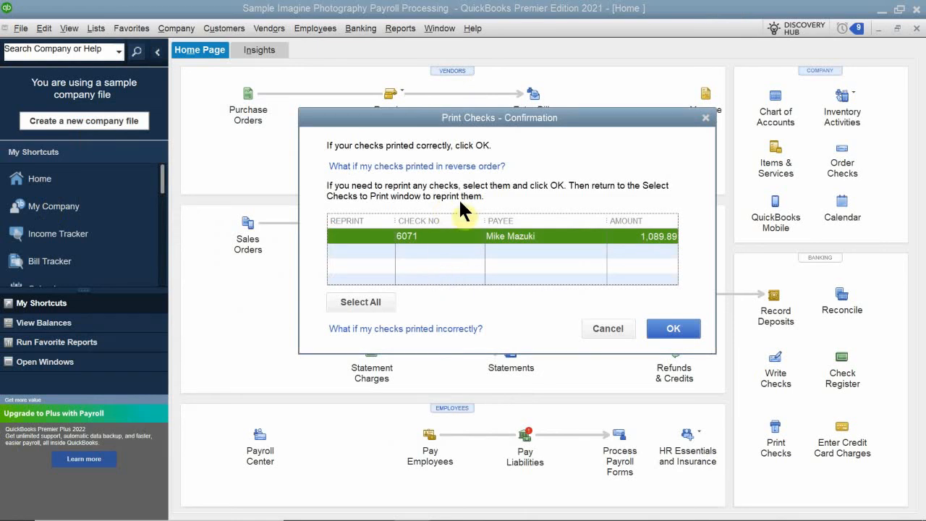
left_click(672, 329)
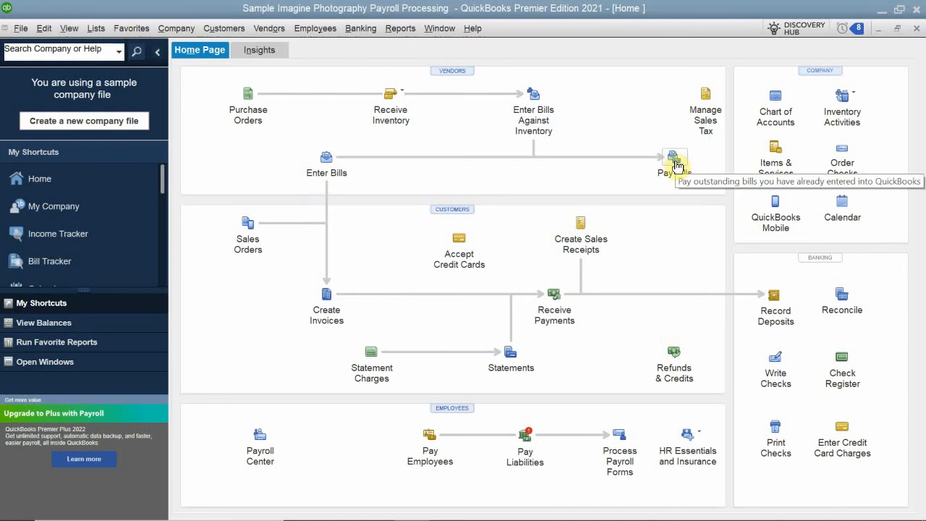
Step: Open the Check Register for the Checking account
left_click(842, 361)
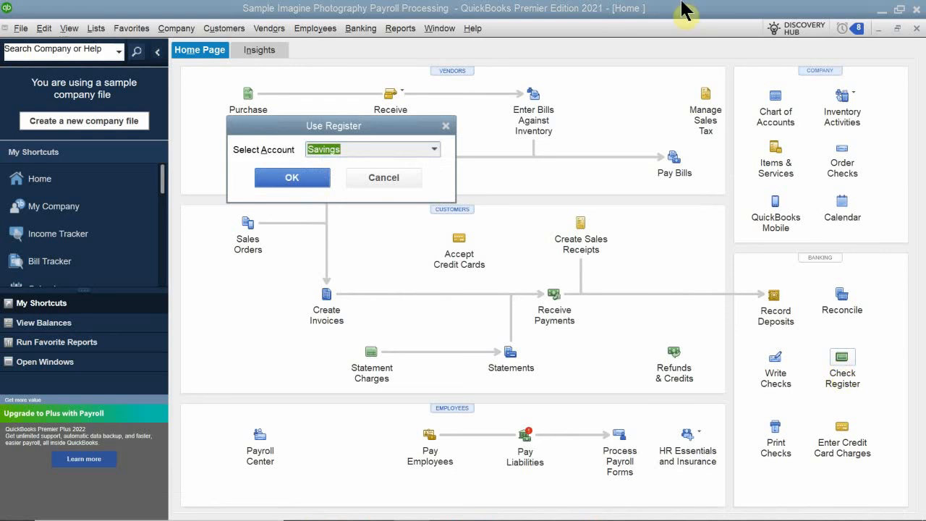
left_click(431, 148)
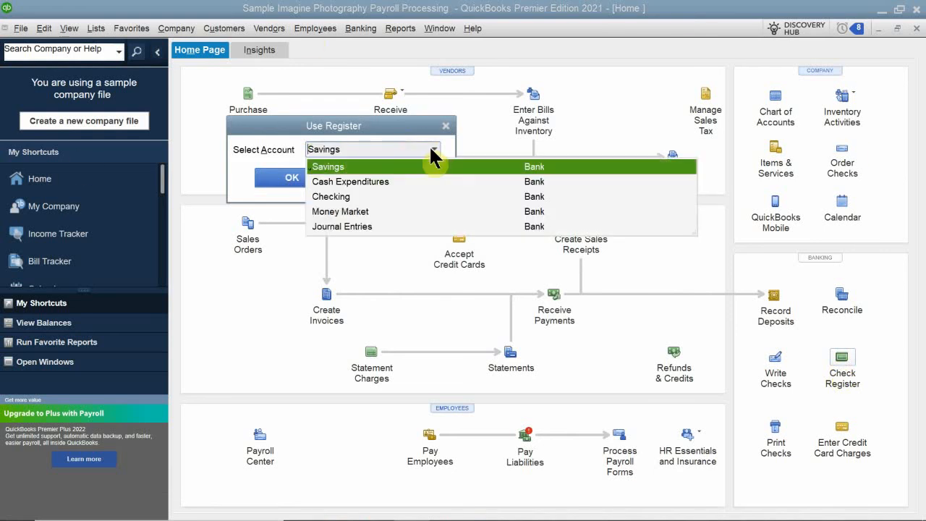
left_click(333, 196)
left_click(293, 179)
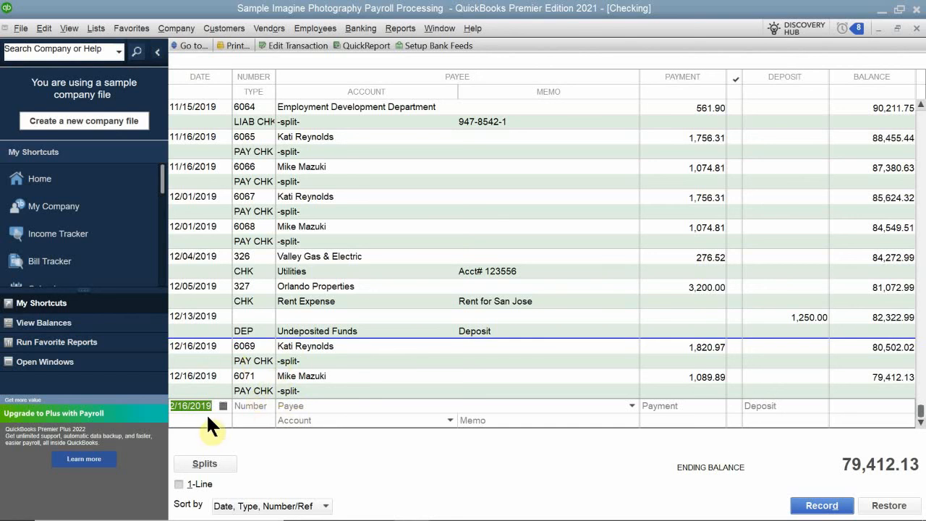
left_click(246, 405)
type("6065")
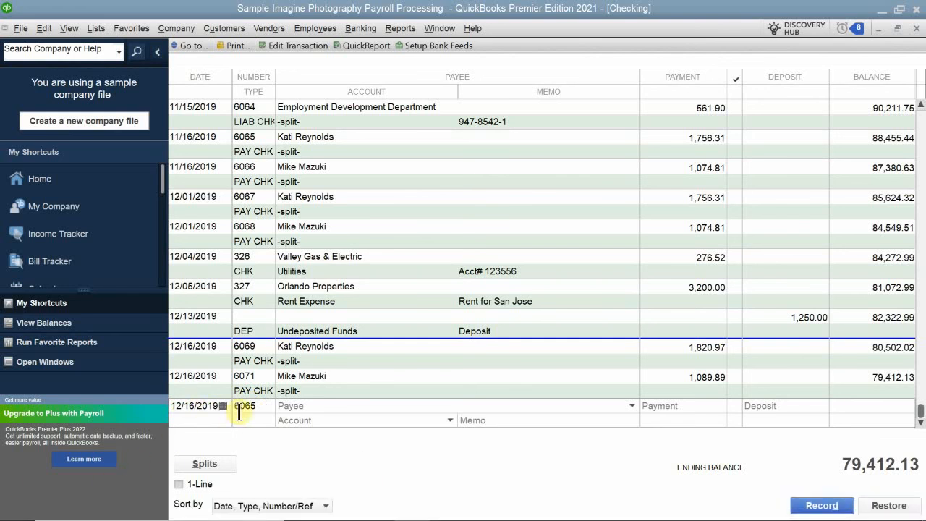
key("BackSpace")
key("BackSpace")
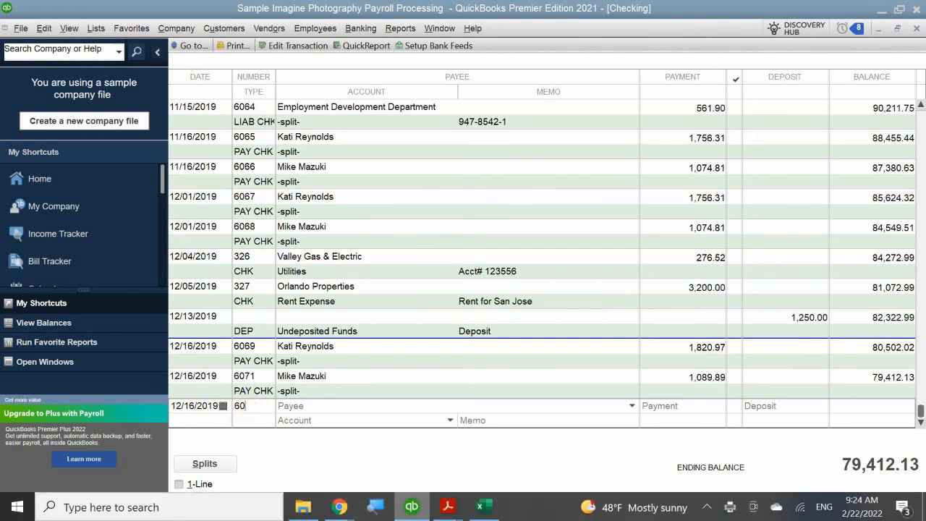
type("70")
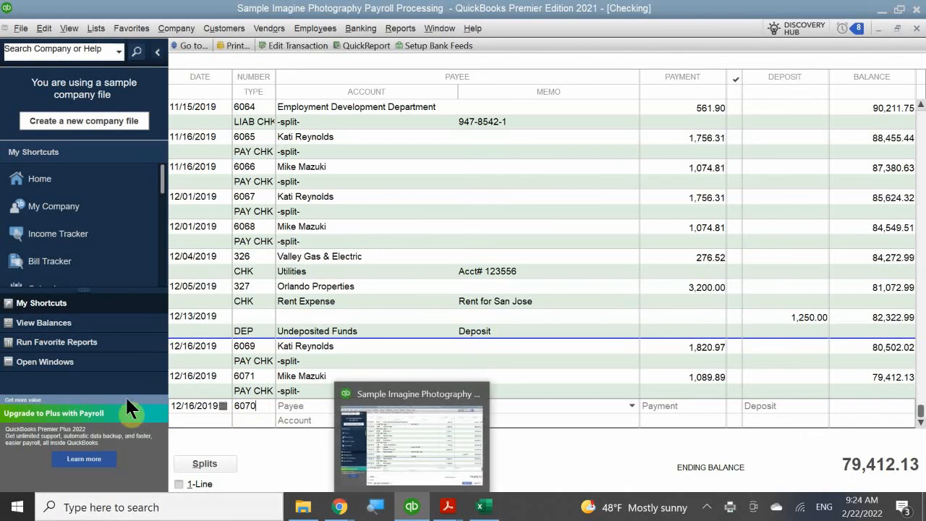
left_click(301, 407)
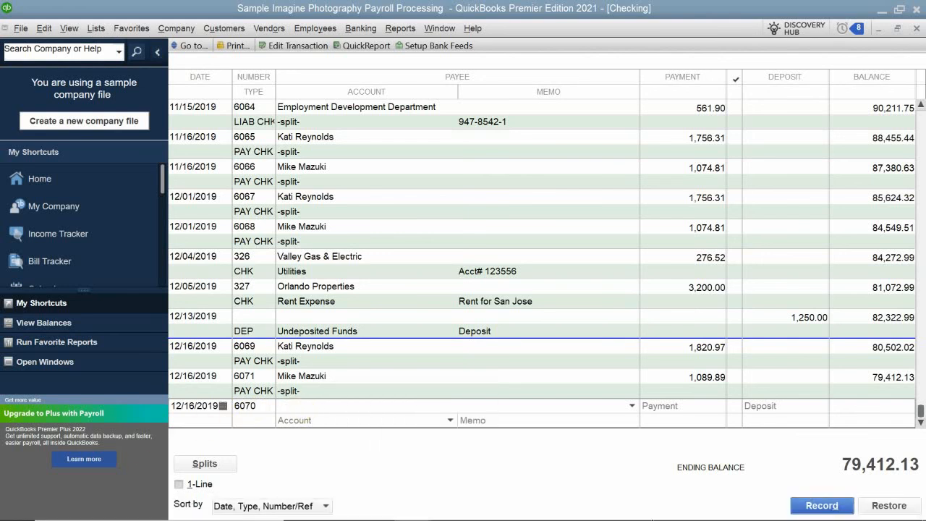
type("mole")
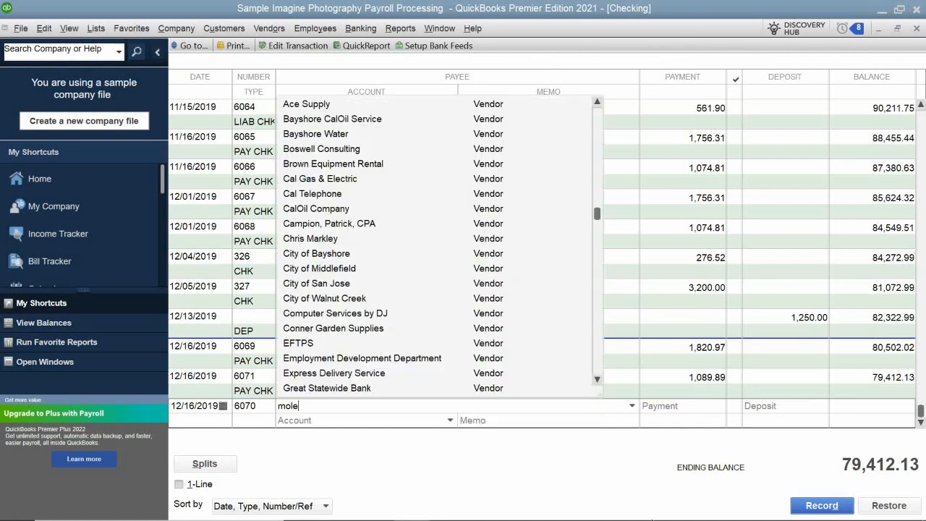
key("BackSpace")
key("BackSpace")
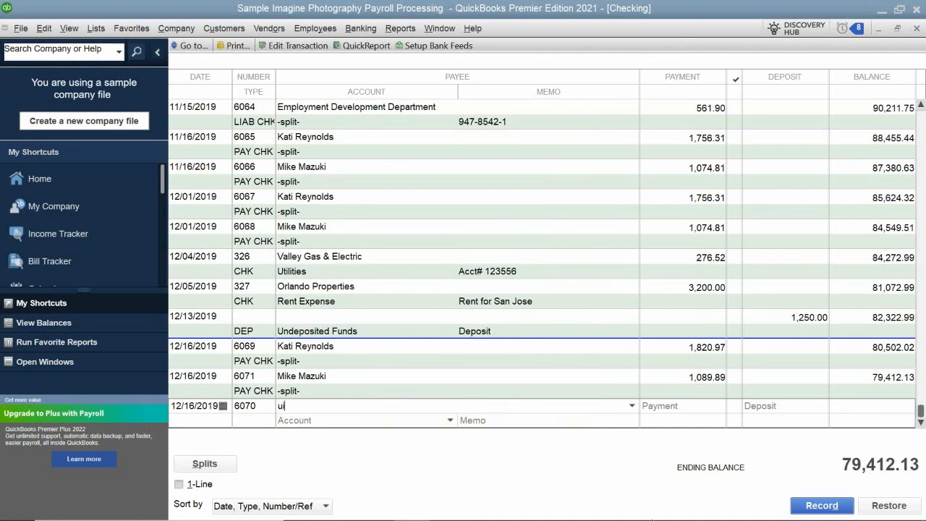
type("ike Mazuk")
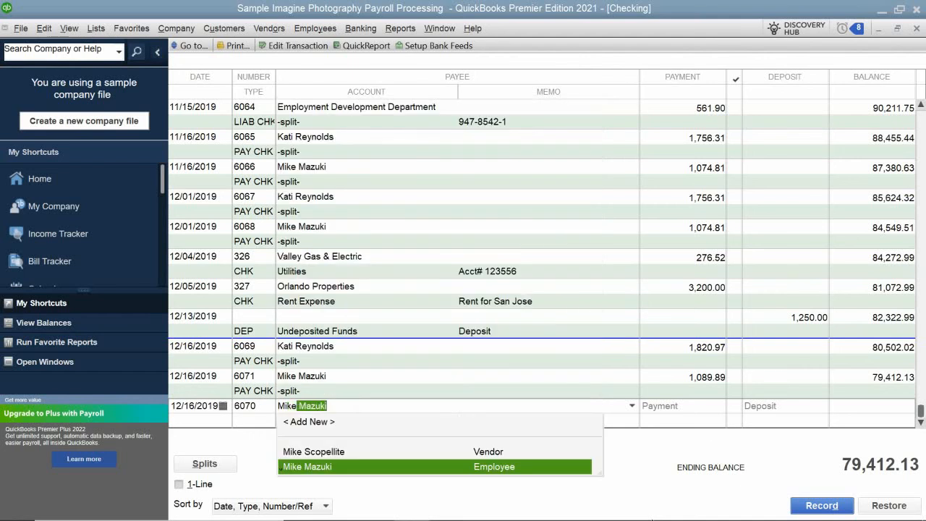
key("Tab")
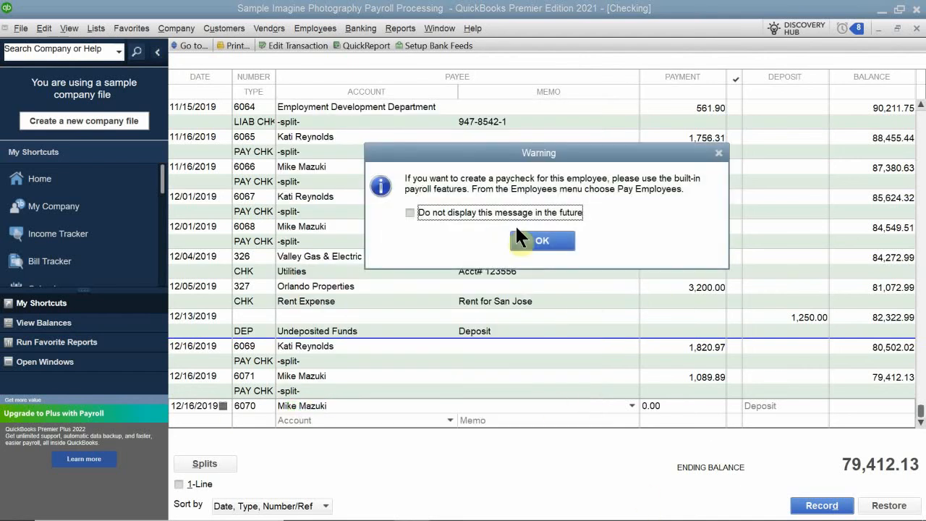
left_click(539, 241)
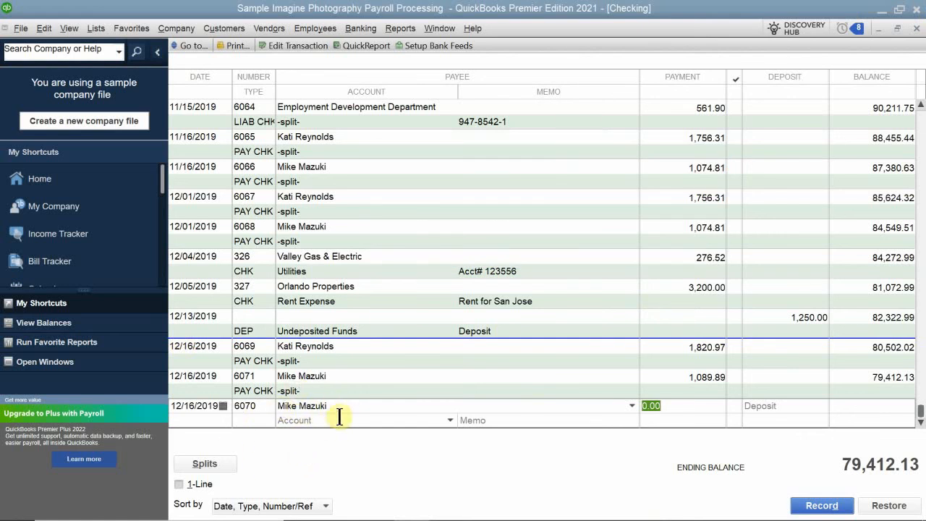
Step: Set the new check's account to Payroll Expenses:Gross Wages
left_click(506, 420)
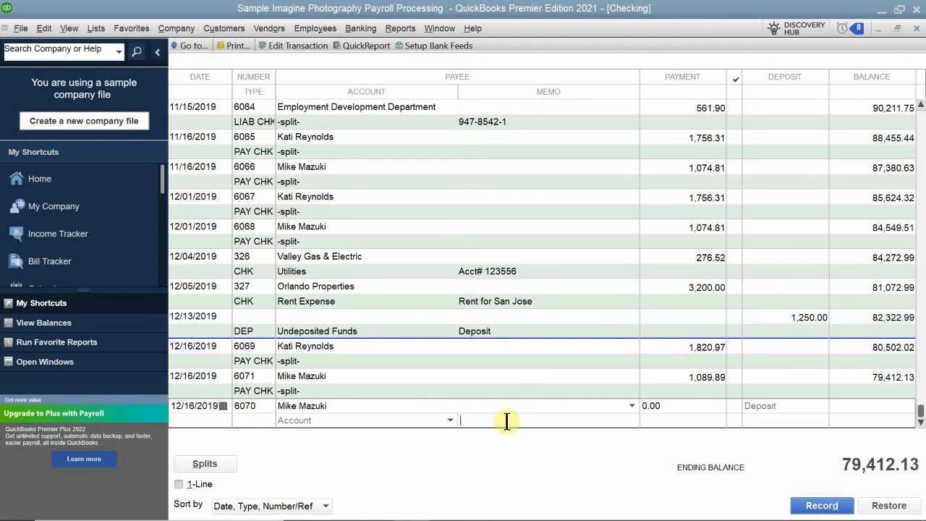
left_click(358, 420)
type("Sa")
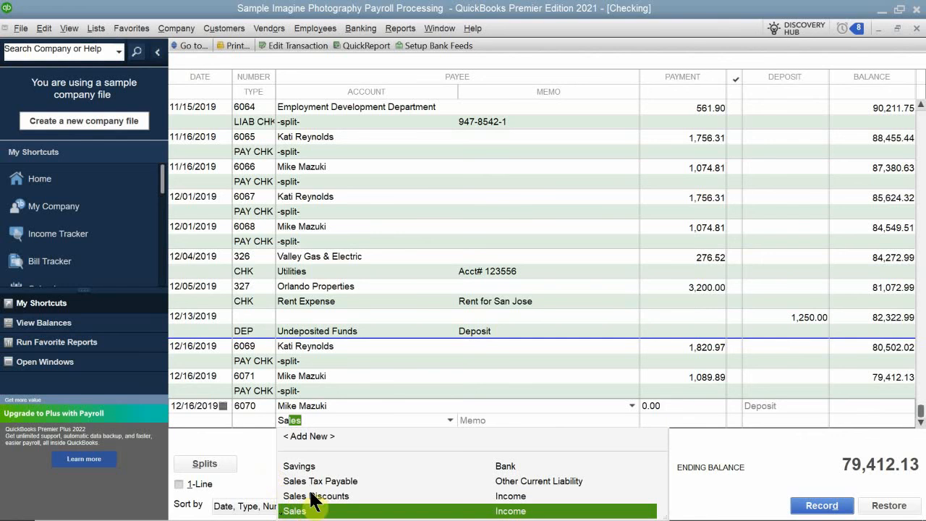
key("BackSpace")
key("BackSpace")
key("BackSpace")
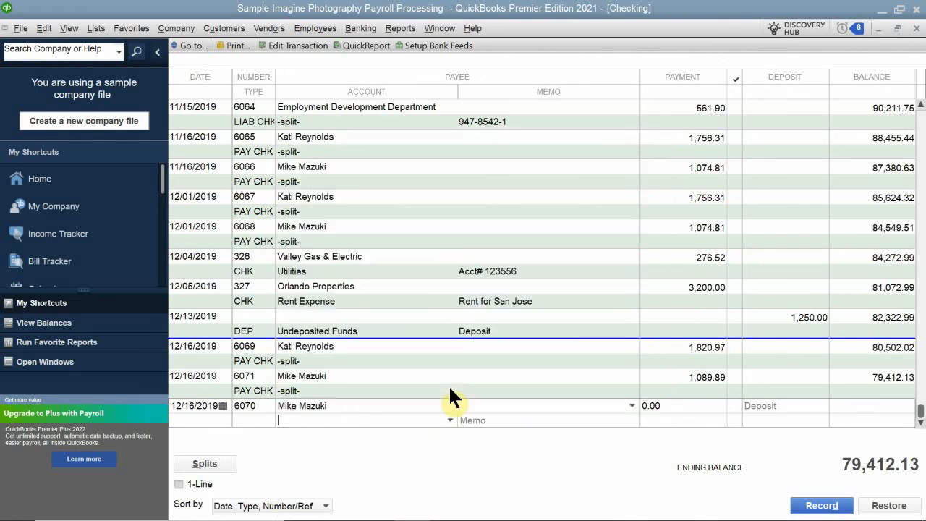
type("Gross Wages")
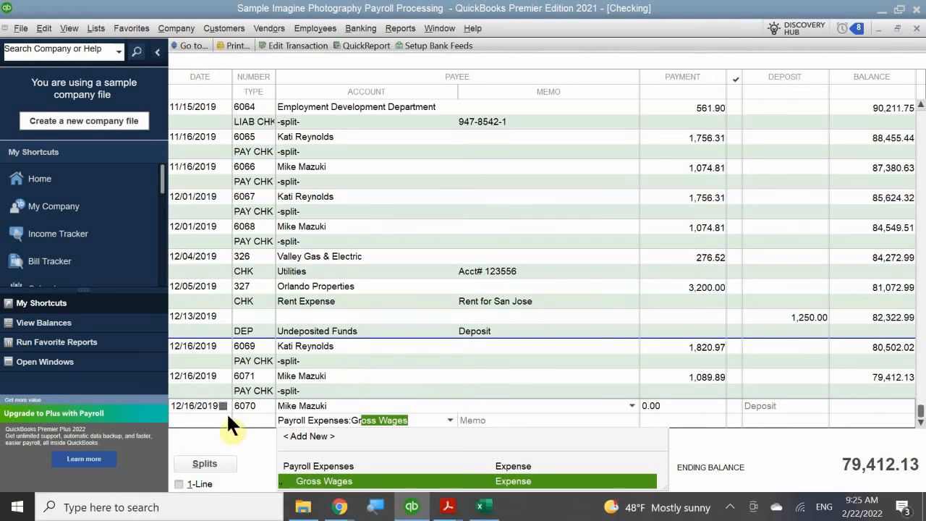
left_click(325, 481)
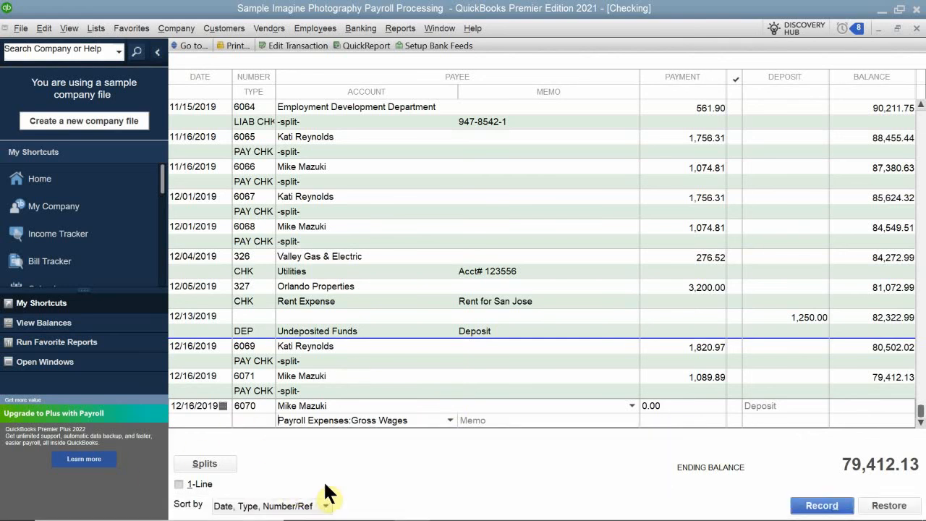
Step: Enter the memo VOID CH for Unadjusted Amount on check 6070
left_click(504, 420)
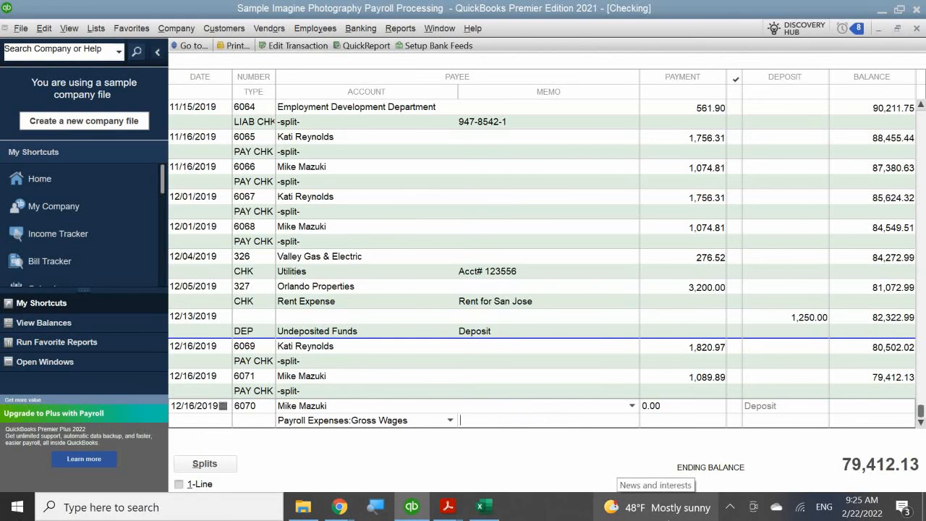
type("V")
key("BackSpace")
type("VIUD")
key("BackSpace")
key("BackSpace")
key("BackSpace")
type("OU")
key("BackSpace")
type("U")
key("BackSpace")
type("ID CG")
key("BackSpace")
type("H fir")
key("BackSpace")
key("BackSpace")
type("or Unadhy")
key("BackSpace")
key("BackSpace")
type("hy")
key("BackSpace")
key("BackSpace")
type("justed")
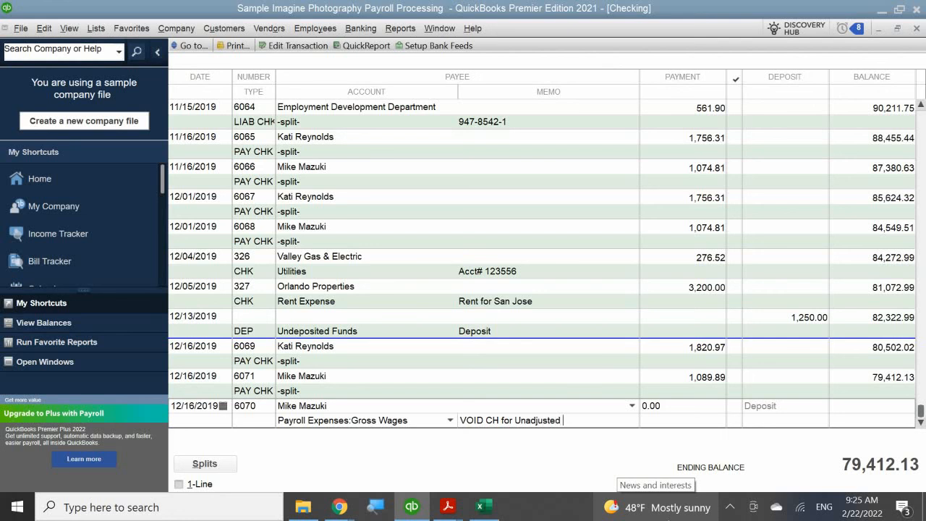
type(" Amount")
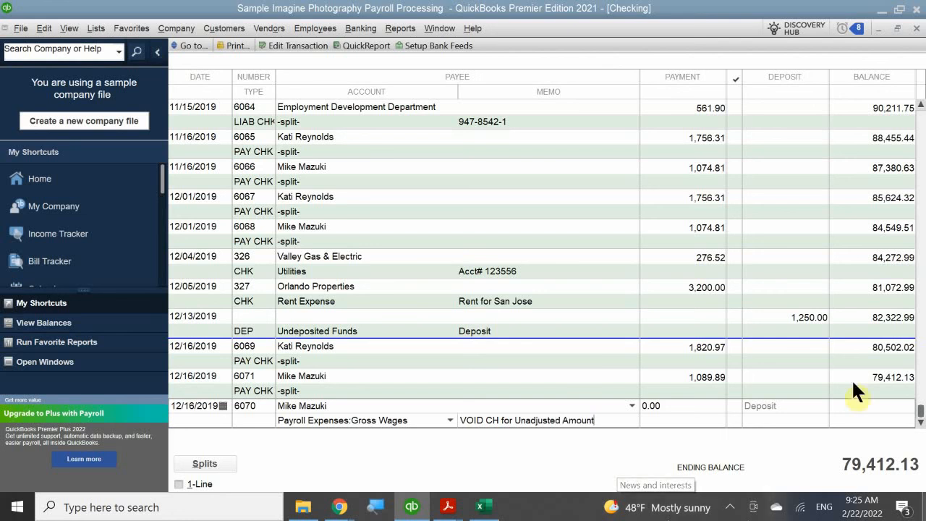
Step: Enter a payment of 1142.32 for check 6070 and record the transaction
left_click(691, 407)
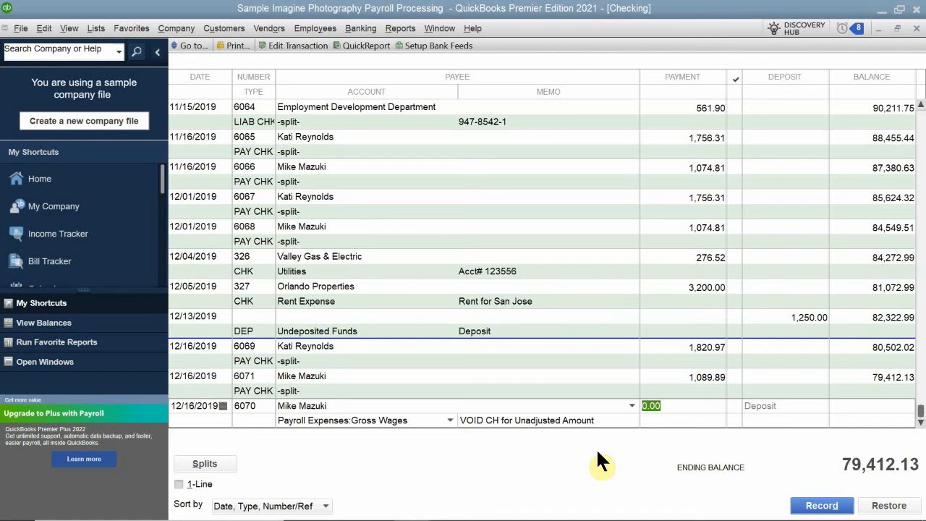
type("1142.32")
key("Return")
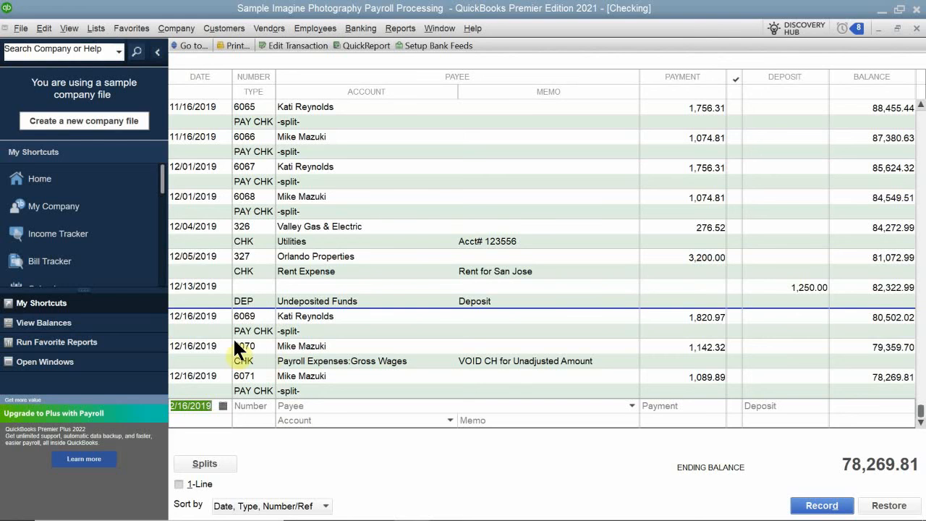
Step: Void check 6070, choosing to have QuickBooks create the adjusting journal entries
left_click(217, 357)
right_click(216, 359)
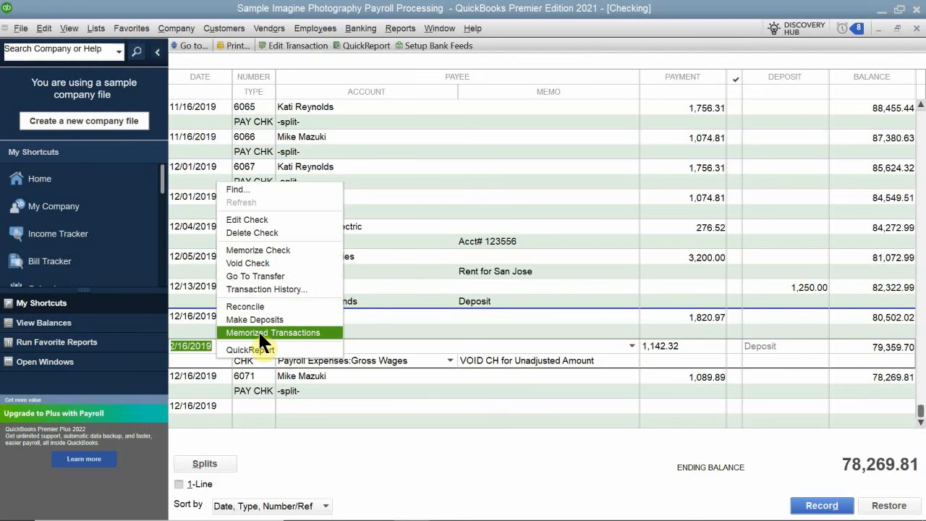
left_click(264, 259)
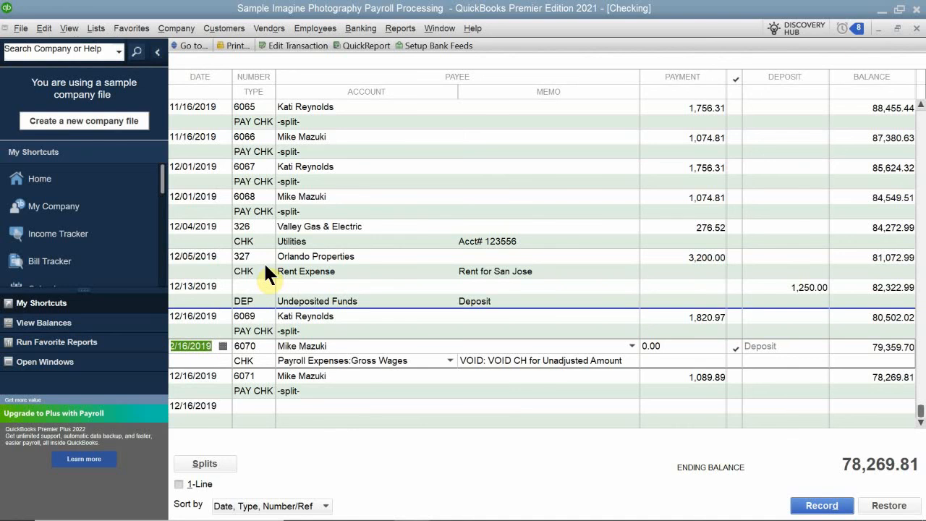
left_click(265, 267)
left_click(419, 176)
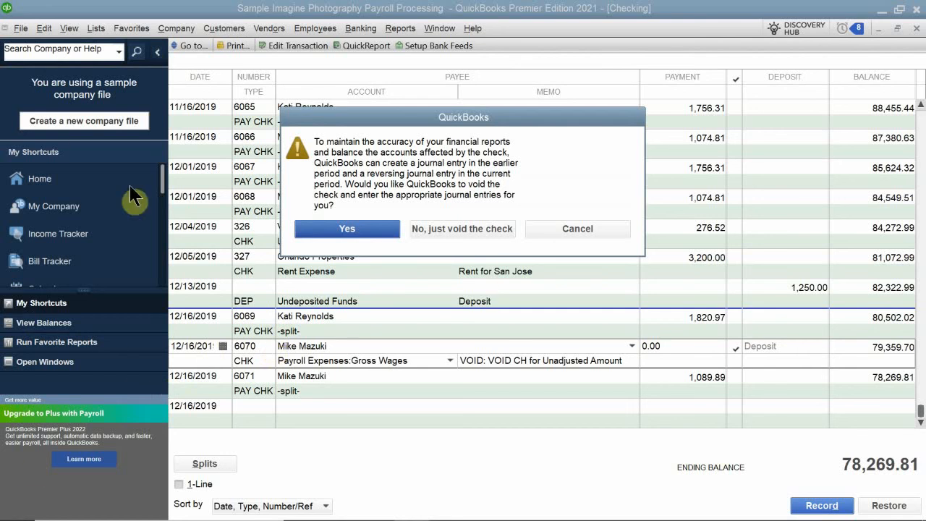
left_click(347, 230)
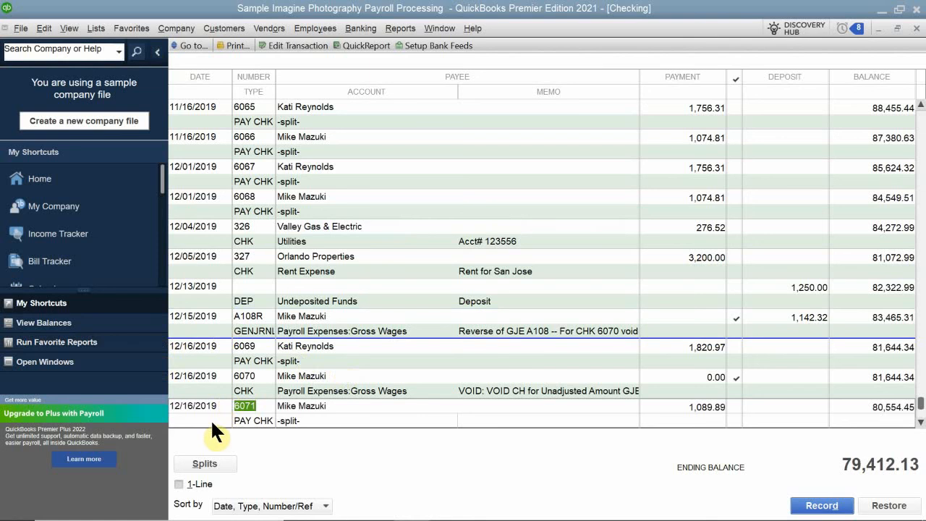
left_click(280, 381)
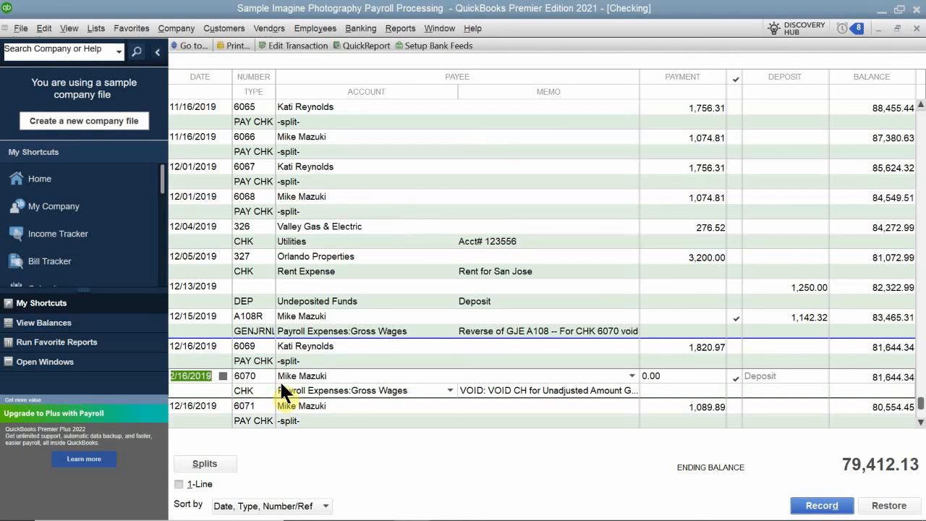
left_click(582, 418)
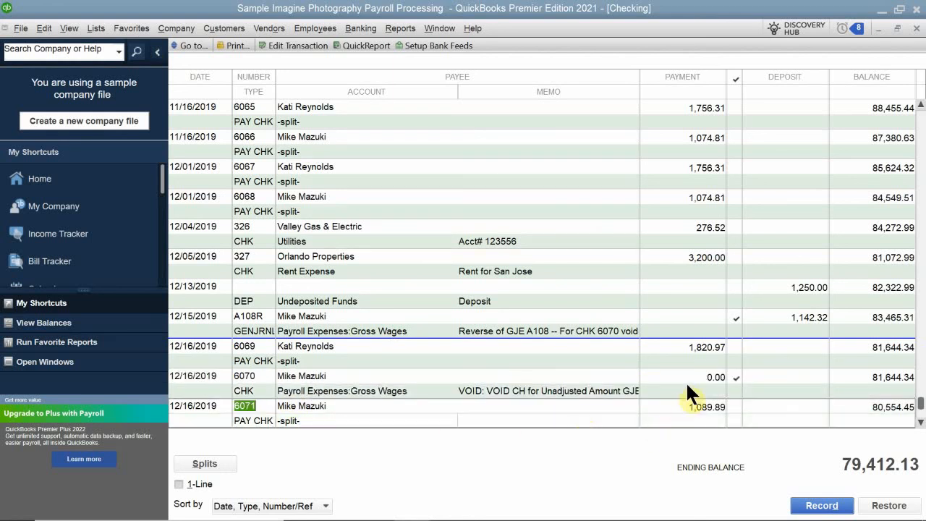
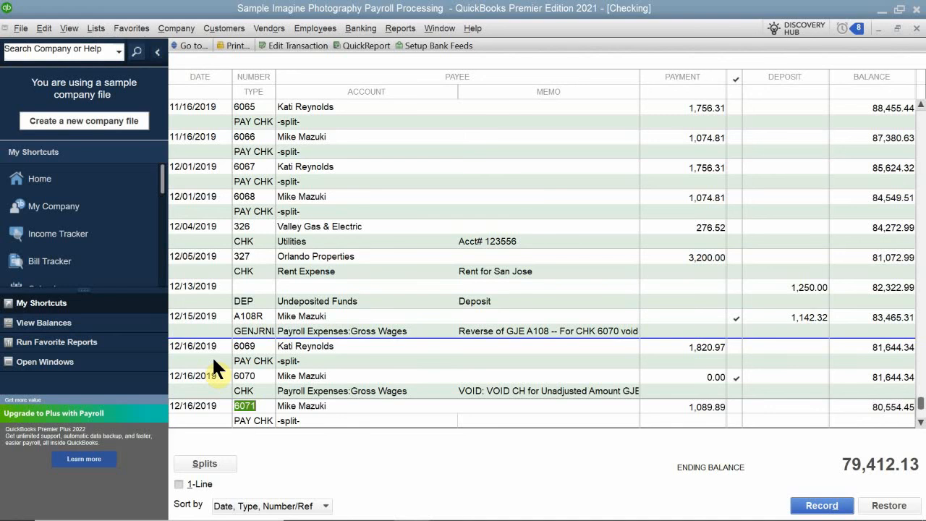
double_click(212, 355)
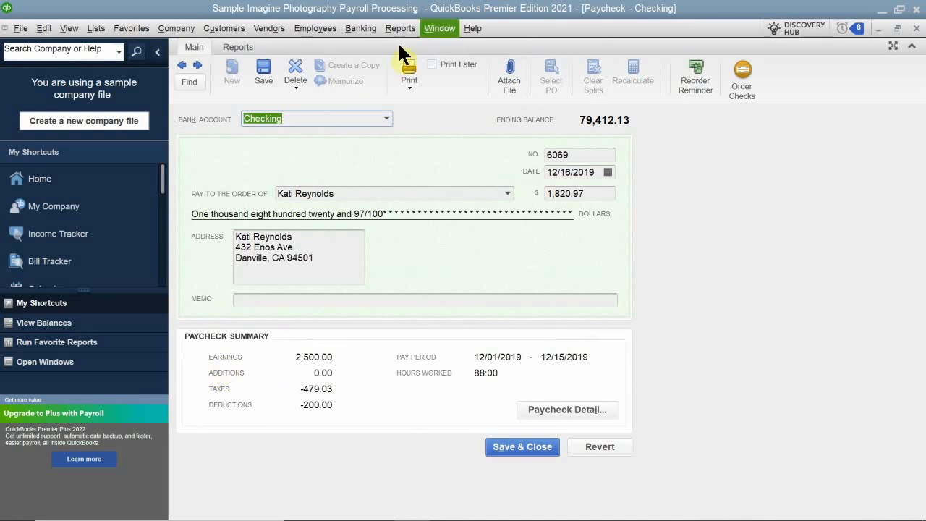
left_click(455, 66)
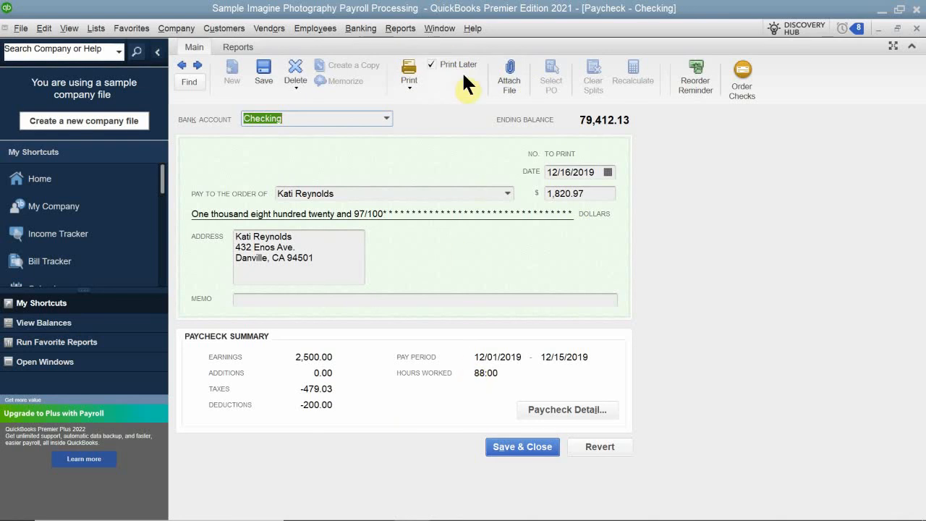
left_click(505, 447)
left_click(408, 177)
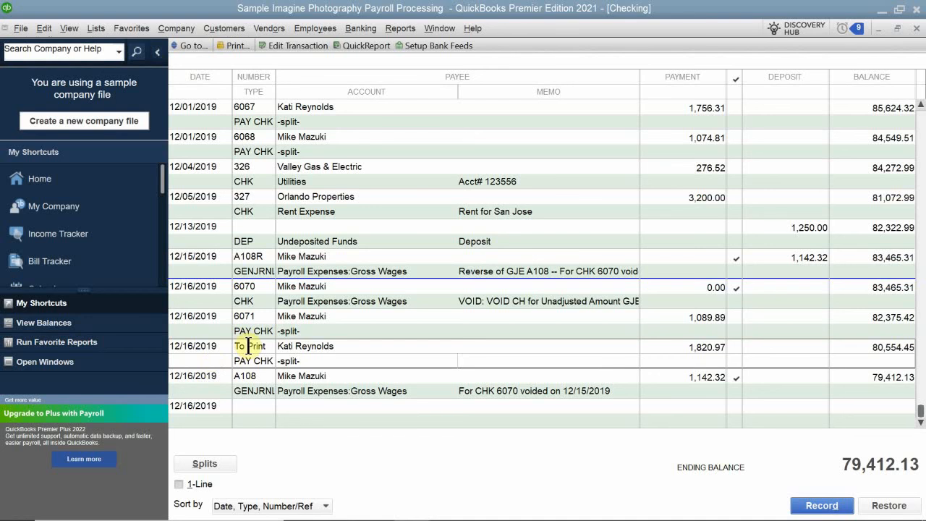
left_click(21, 28)
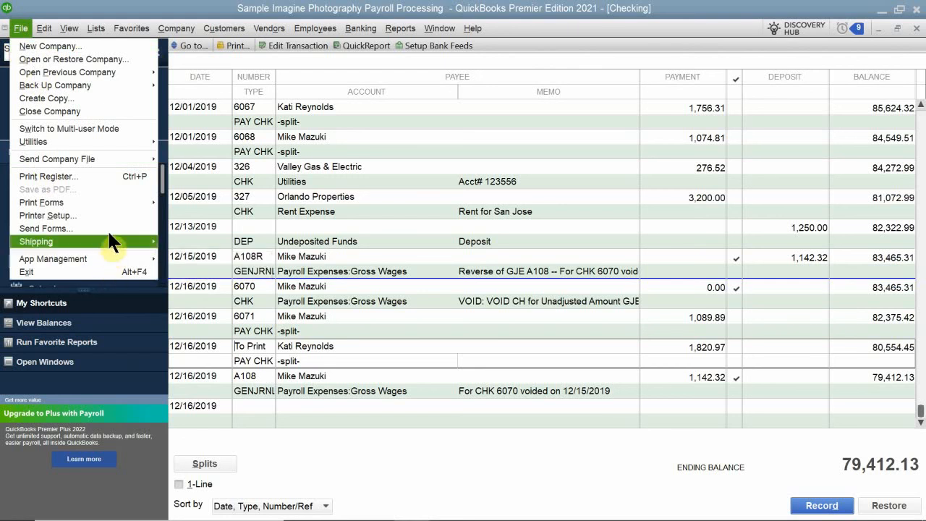
mouse_move(116, 205)
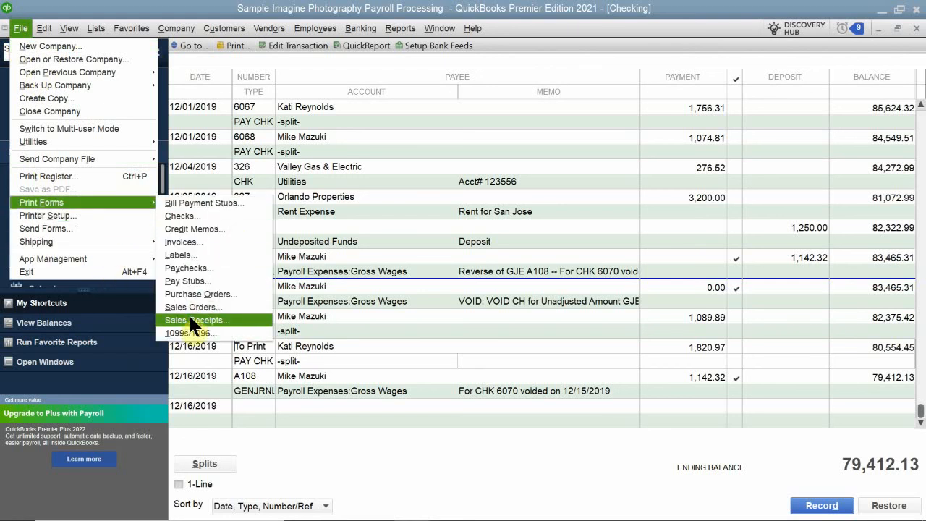
left_click(189, 281)
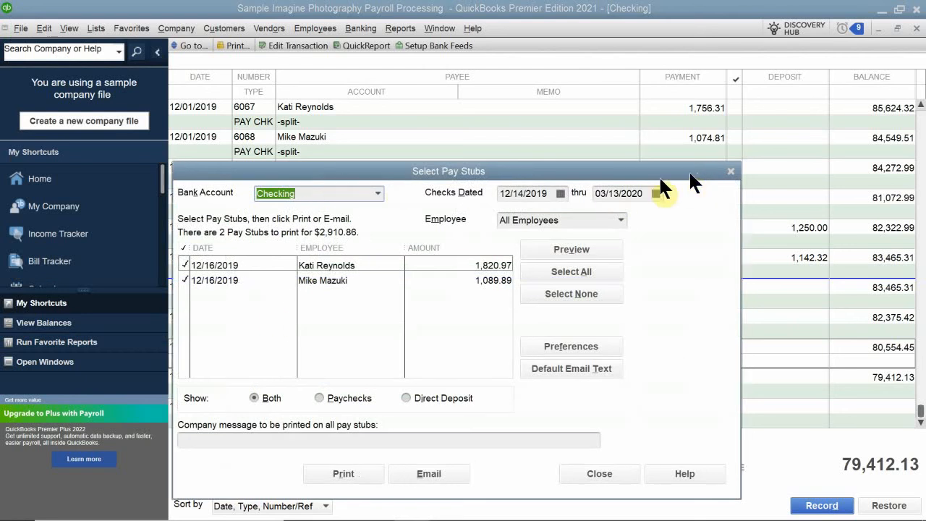
left_click_drag(696, 174, 606, 196)
left_click(630, 187)
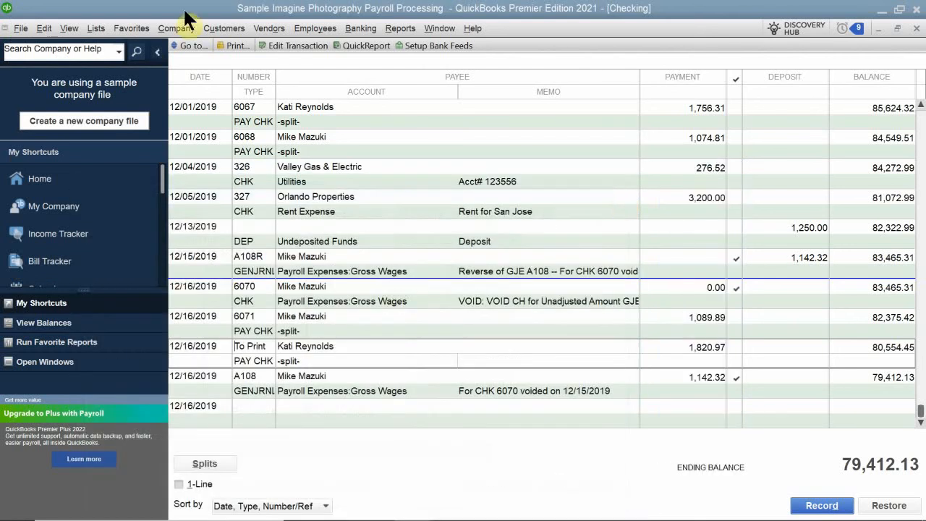
left_click(19, 31)
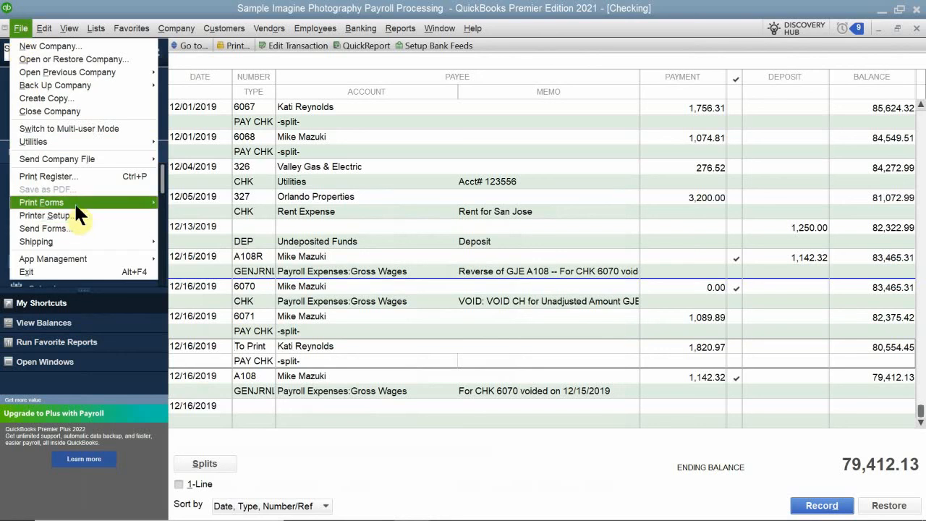
mouse_move(76, 200)
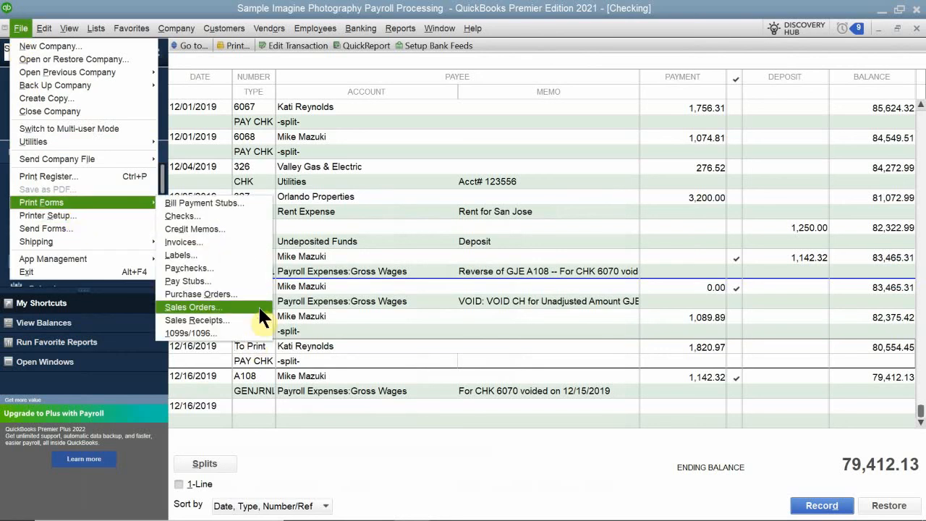
left_click(266, 260)
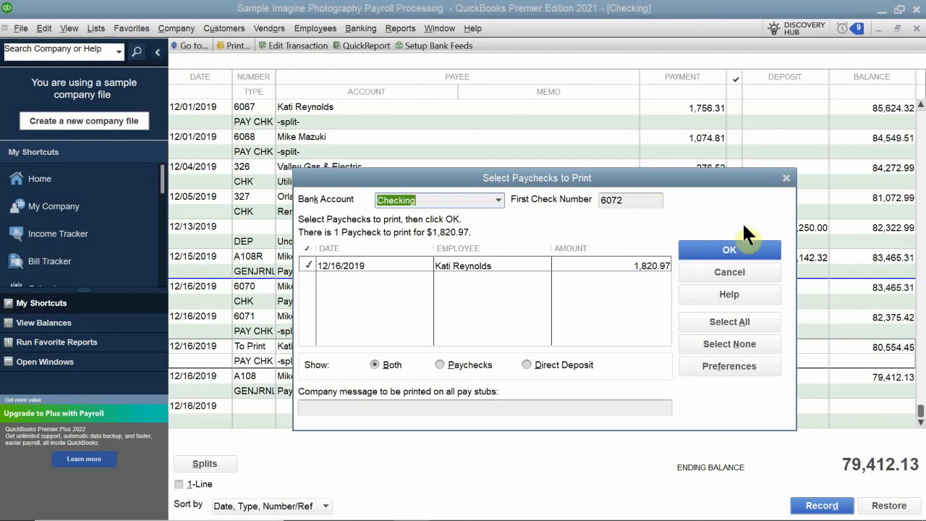
left_click(723, 249)
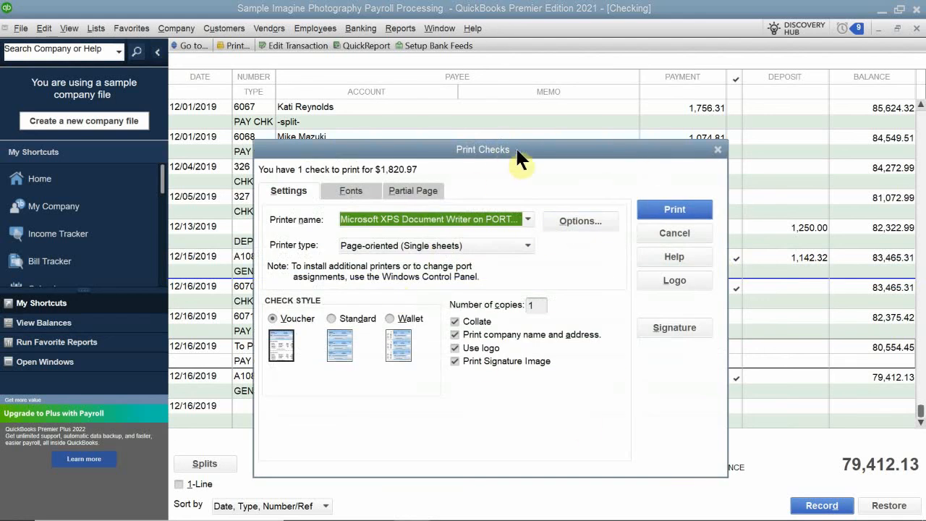
left_click(669, 205)
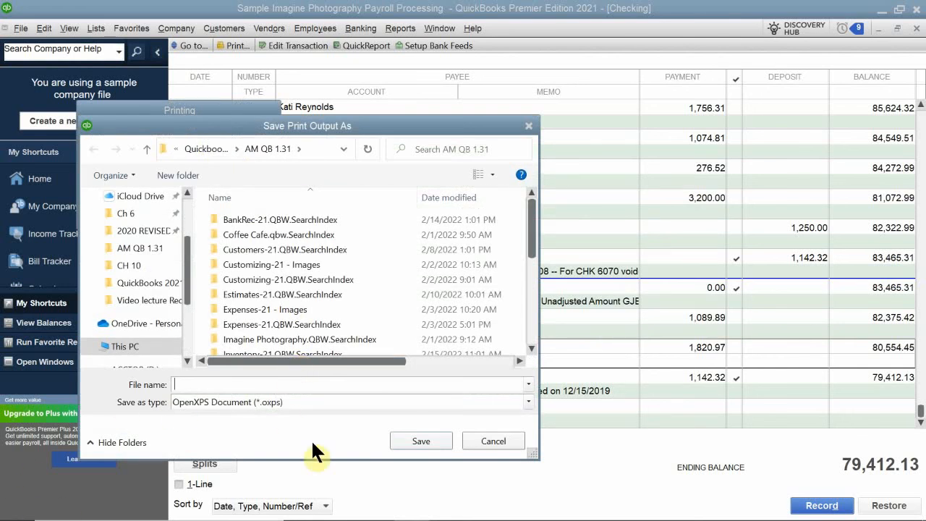
Step: Save the print output as a file named Kati check and confirm the check printed correctly
type("Jast===")
key("BackSpace")
key("BackSpace")
key("BackSpace")
key("BackSpace")
key("BackSpace")
key("BackSpace")
key("BackSpace")
type("Kati cg")
key("BackSpace")
type("heck")
key("Return")
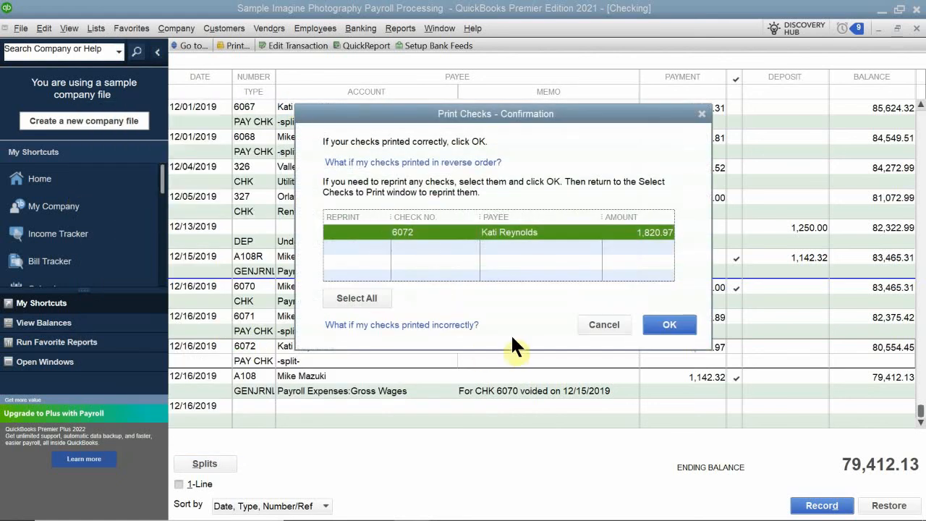
left_click(669, 325)
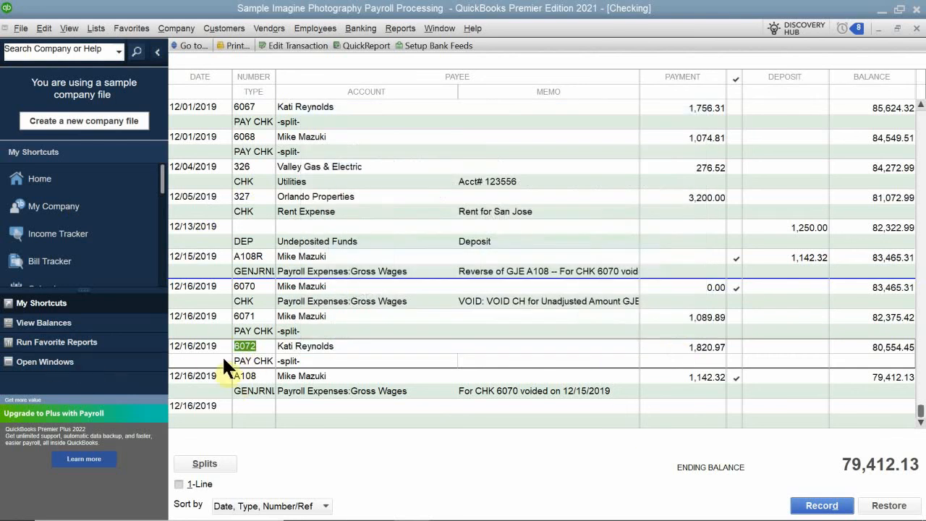
left_click(293, 392)
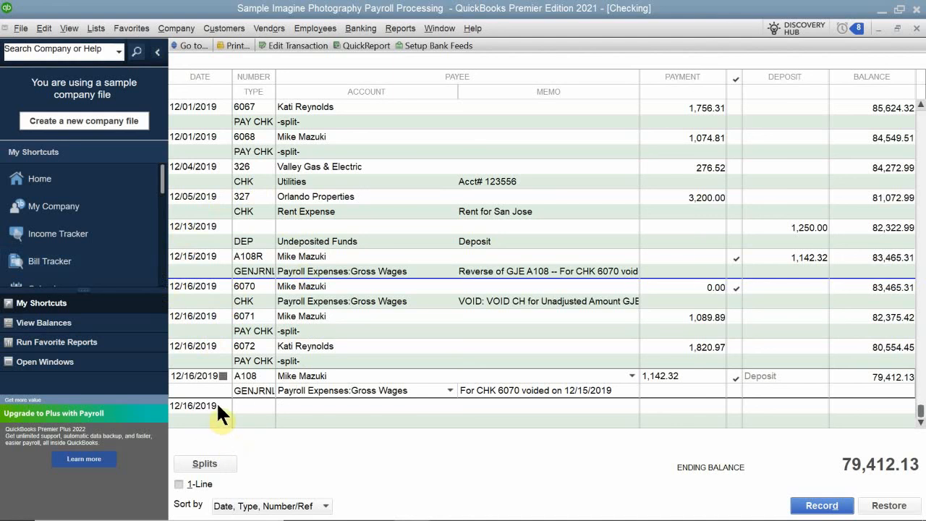
left_click(247, 405)
type("6071")
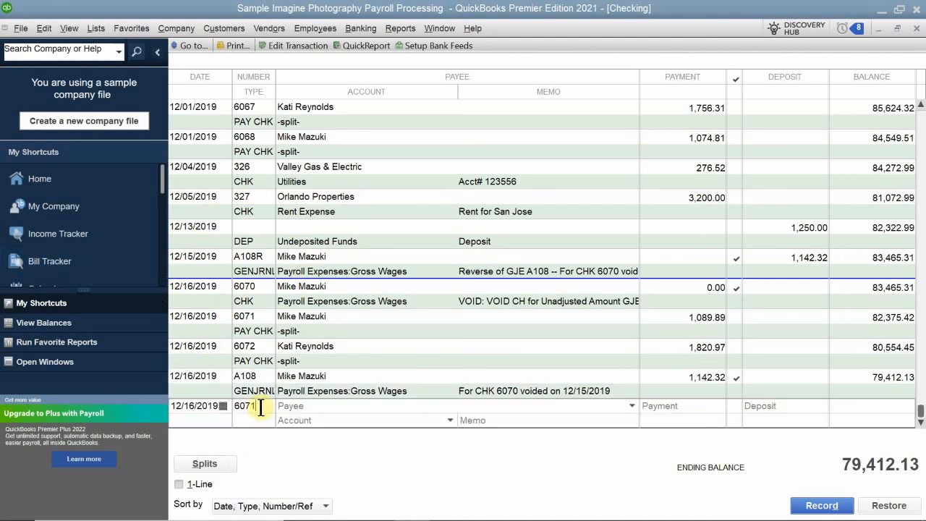
key("BackSpace")
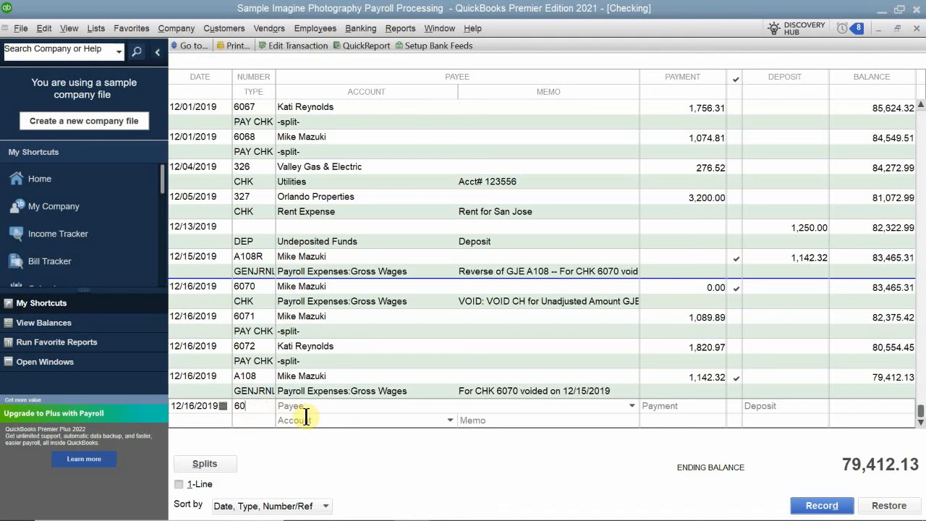
type("69")
left_click(314, 407)
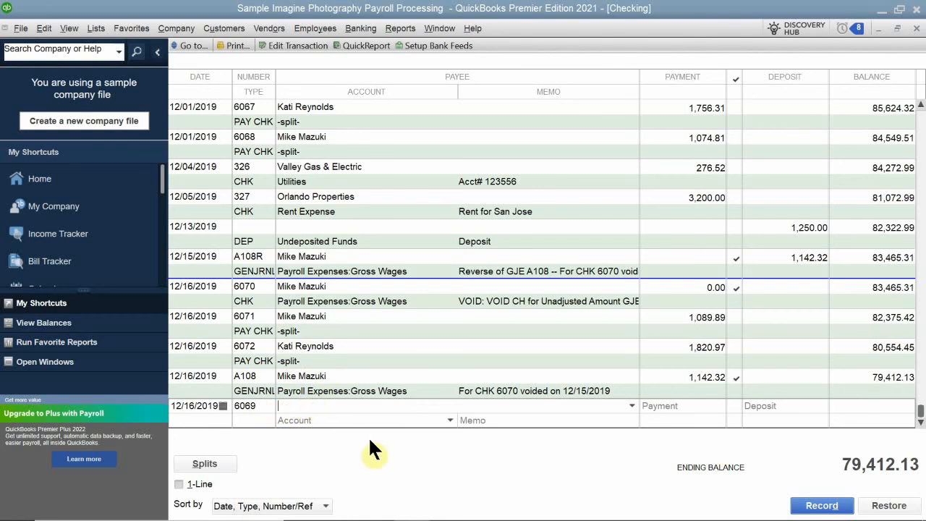
type("Kati Reynolds")
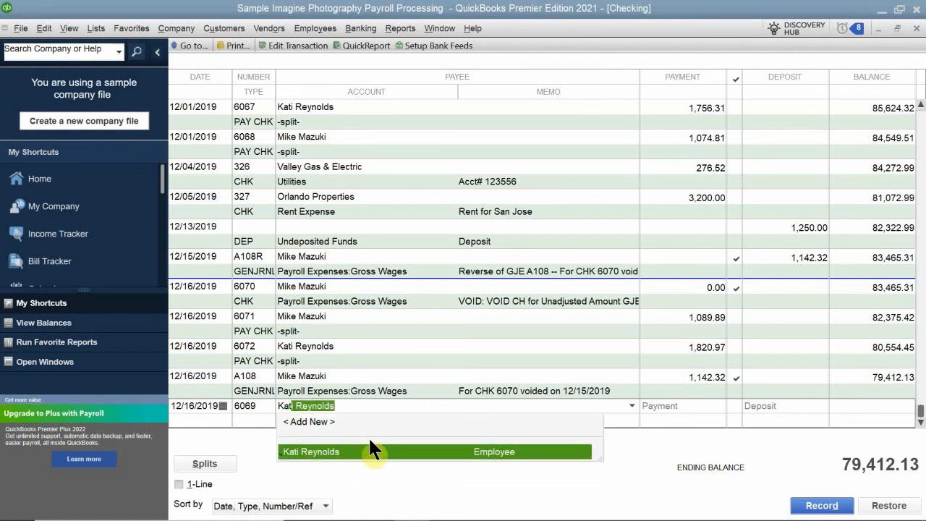
left_click(370, 444)
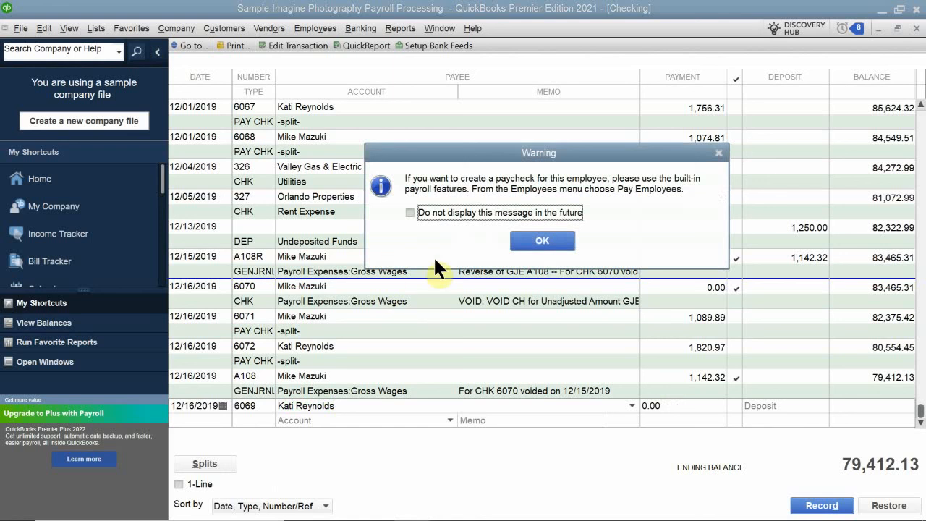
left_click(535, 233)
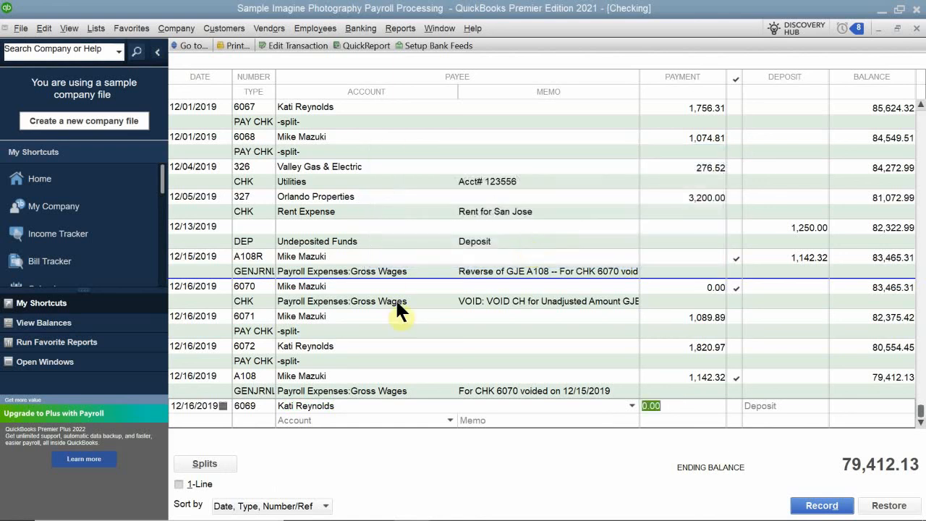
Step: Set the new check's account to Payroll Expenses:Gross Wages
left_click(347, 419)
type("P")
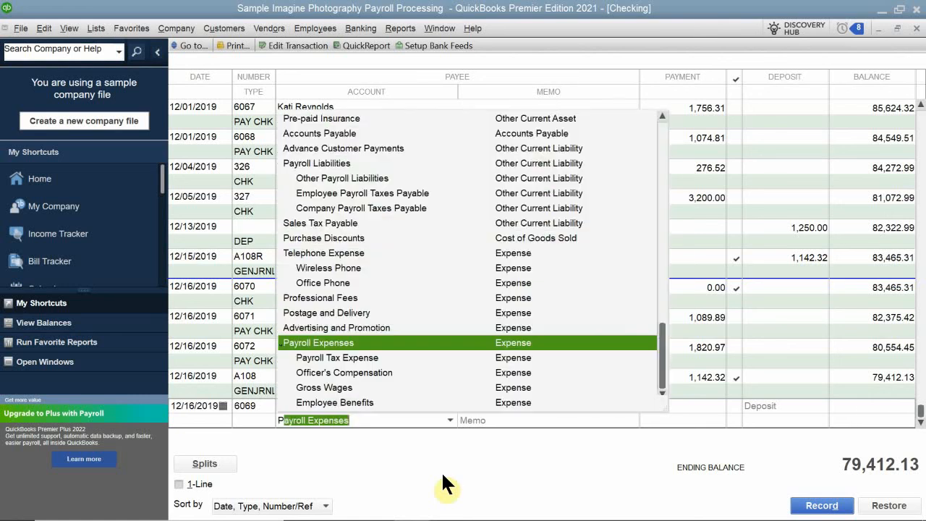
type("ay")
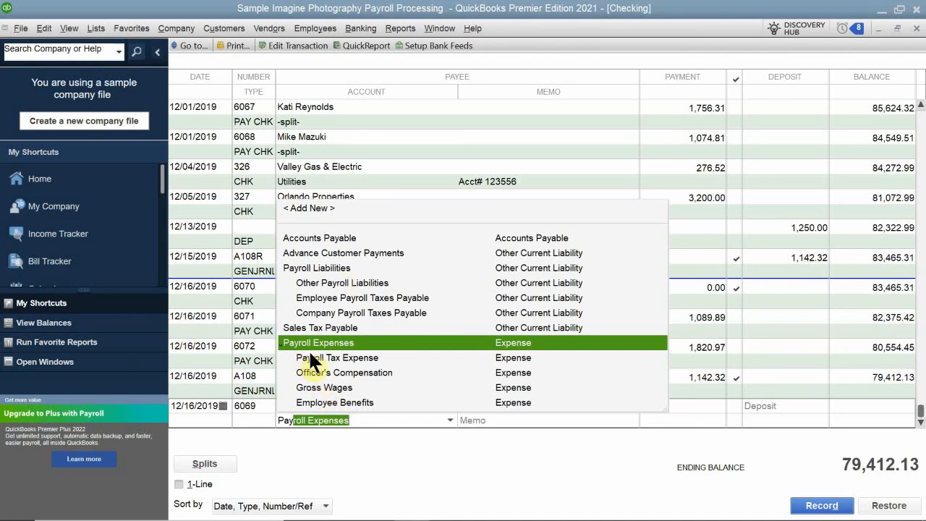
left_click(324, 391)
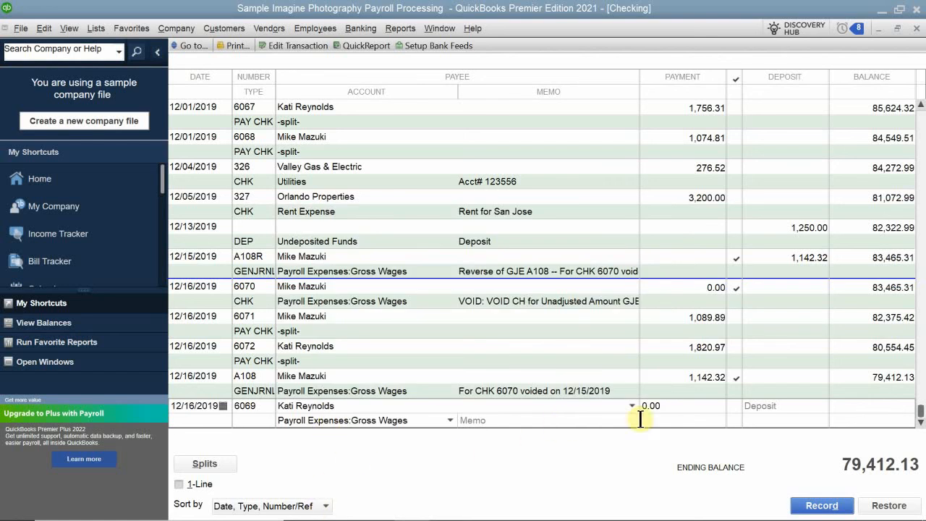
Step: Enter the memo VOID CH Kati Lost Ch on check 6069
left_click(665, 407)
left_click(538, 421)
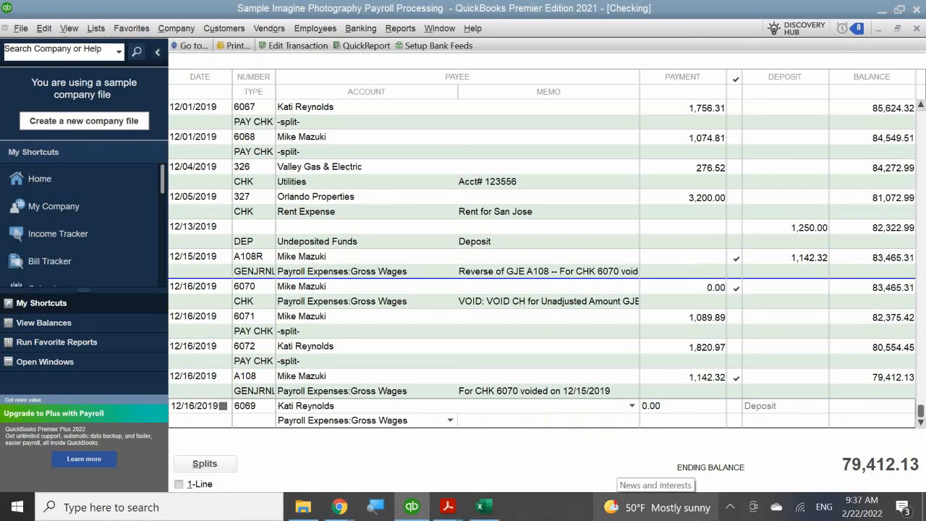
type("VOID CH Kati Lost Ch")
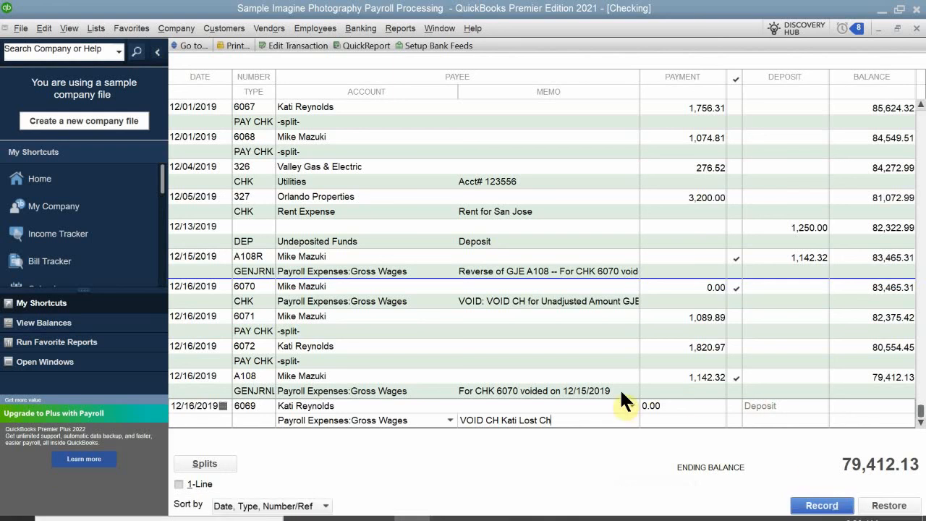
Step: Enter a payment of 1820.97 for check 6069 and record the transaction
left_click_drag(683, 405, 611, 402)
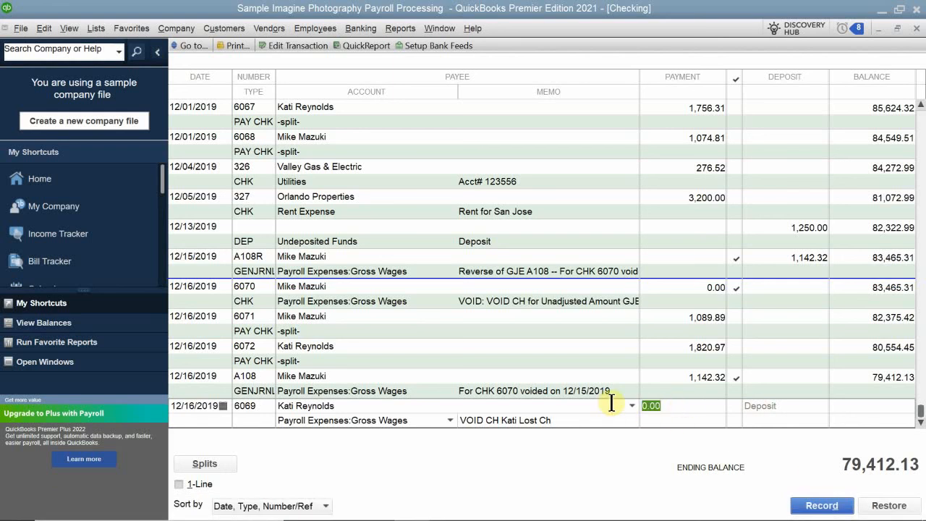
type("1820.97")
key("Return")
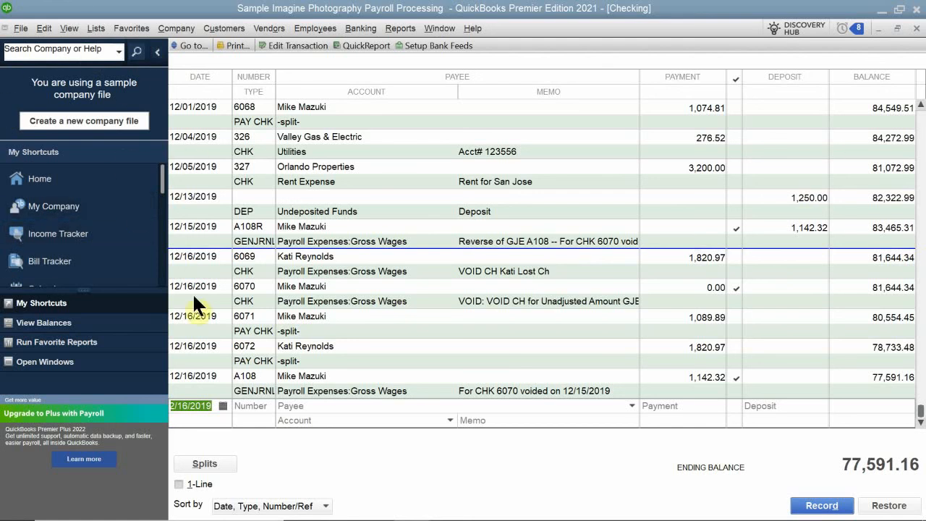
Step: Void check 6069, choosing to have QuickBooks create the adjusting journal entries
right_click(206, 266)
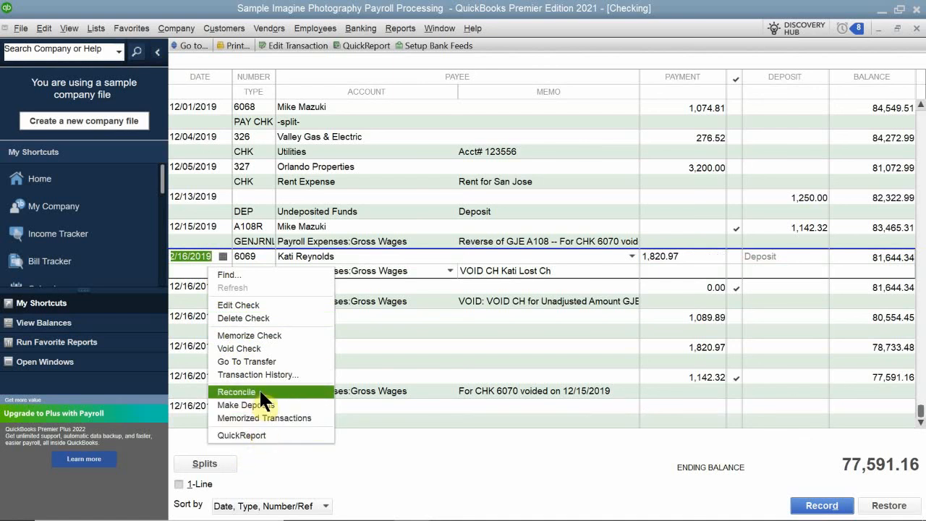
left_click(260, 348)
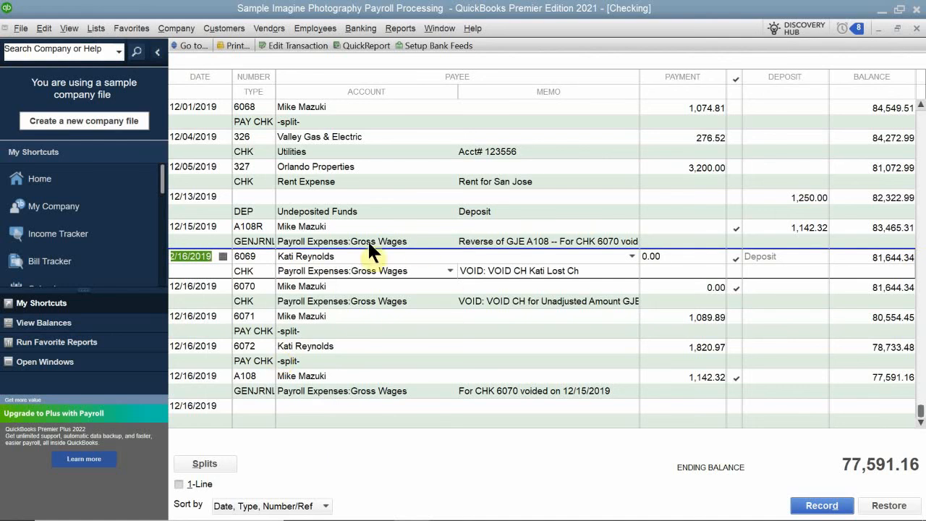
left_click(436, 259)
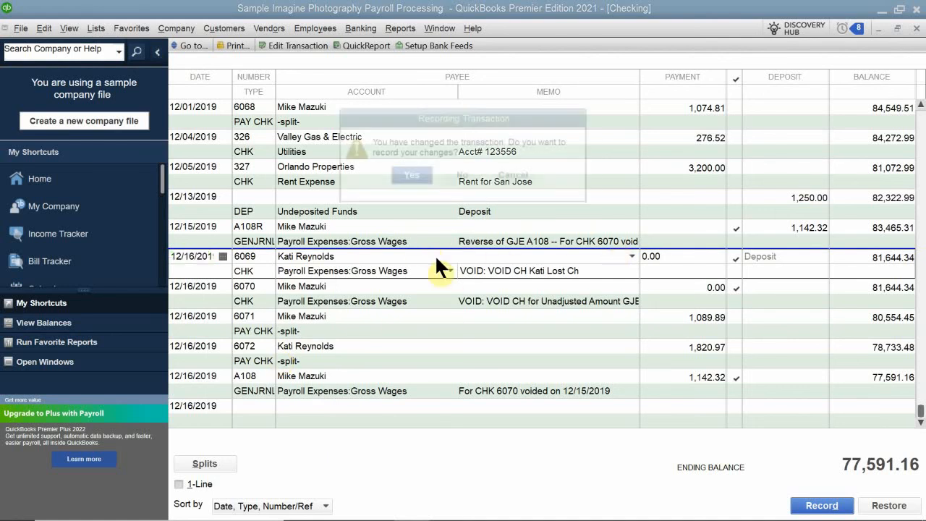
left_click(409, 175)
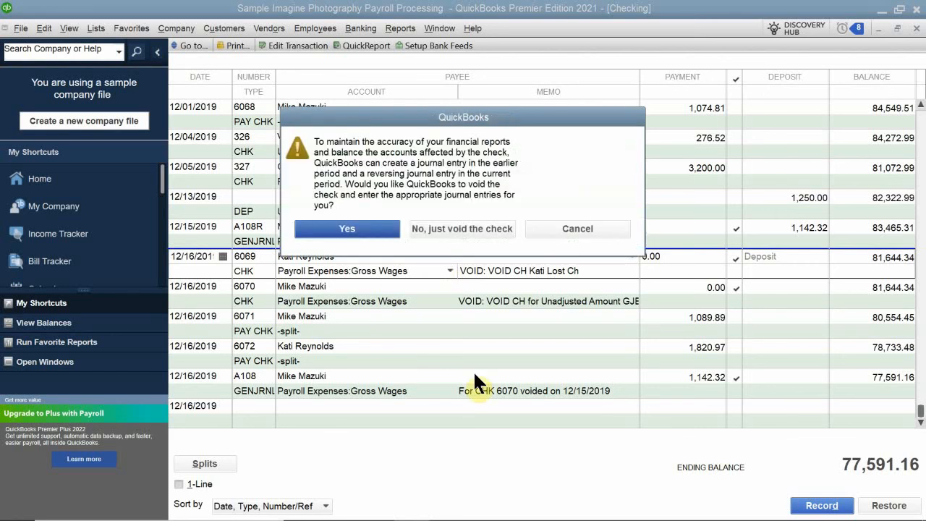
left_click(359, 230)
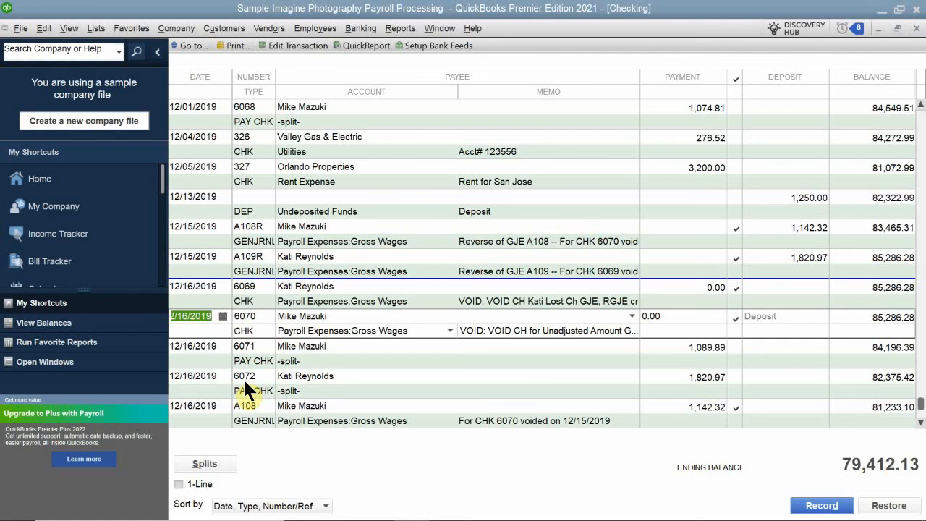
Step: Pay the Federal 941/944/943 payroll liability due 12/16/19 as a to-be-printed check from the Checking account
left_click(915, 28)
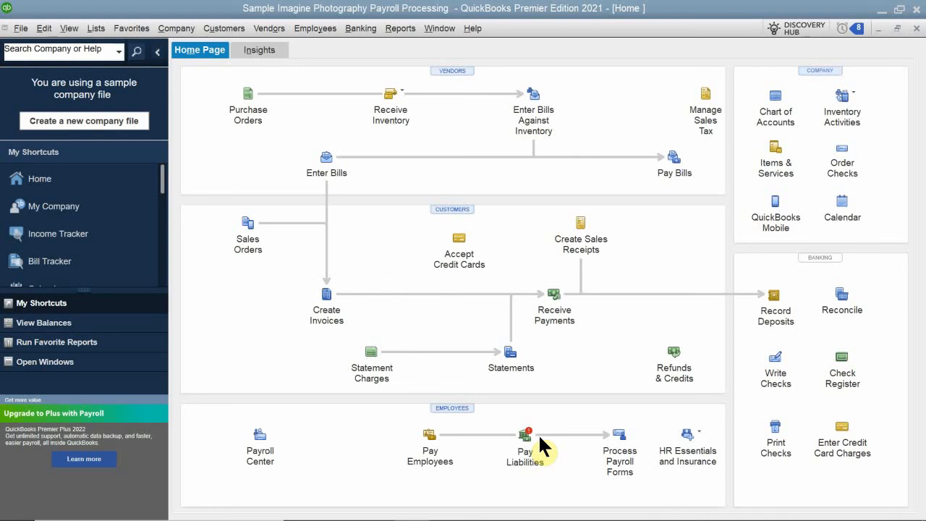
left_click(327, 29)
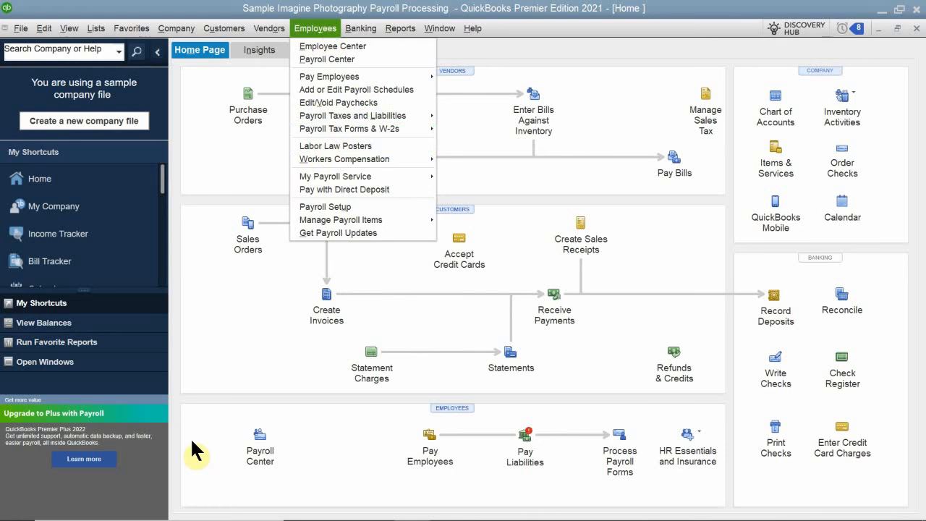
left_click(260, 446)
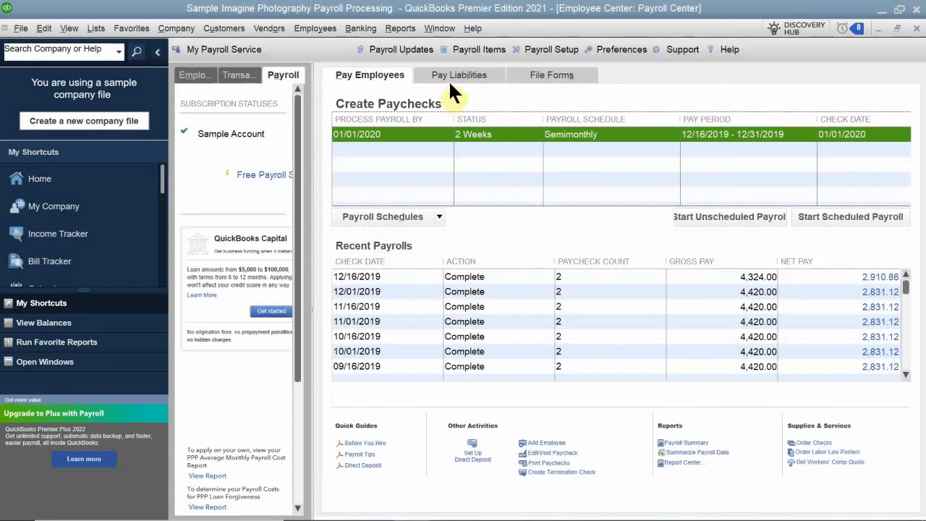
left_click(457, 73)
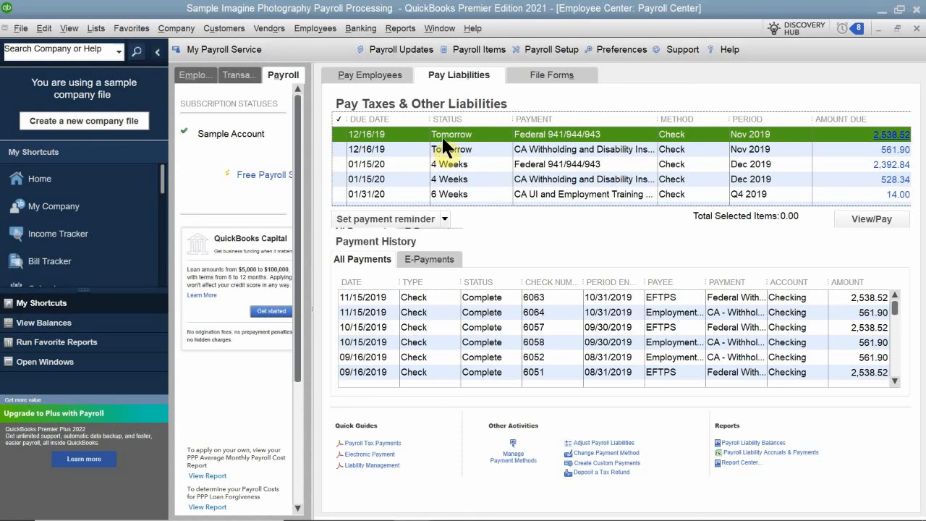
left_click(374, 133)
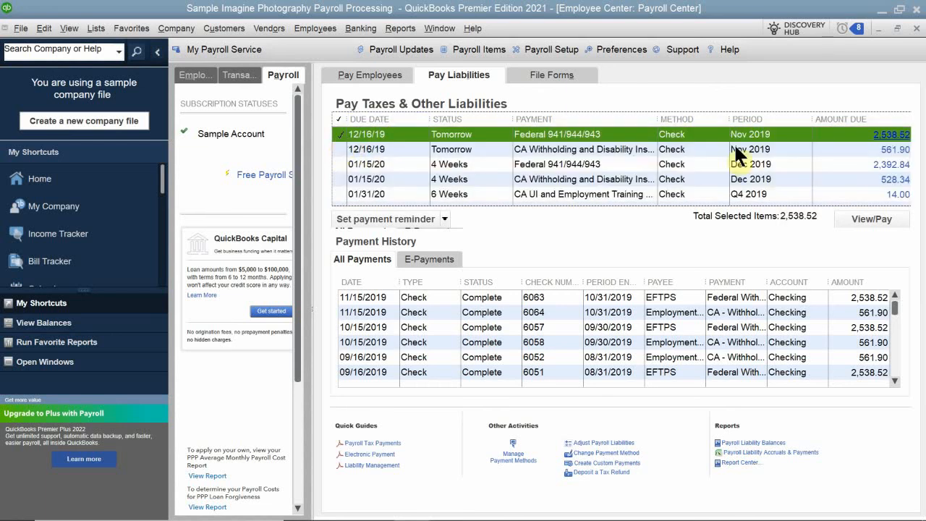
left_click(862, 226)
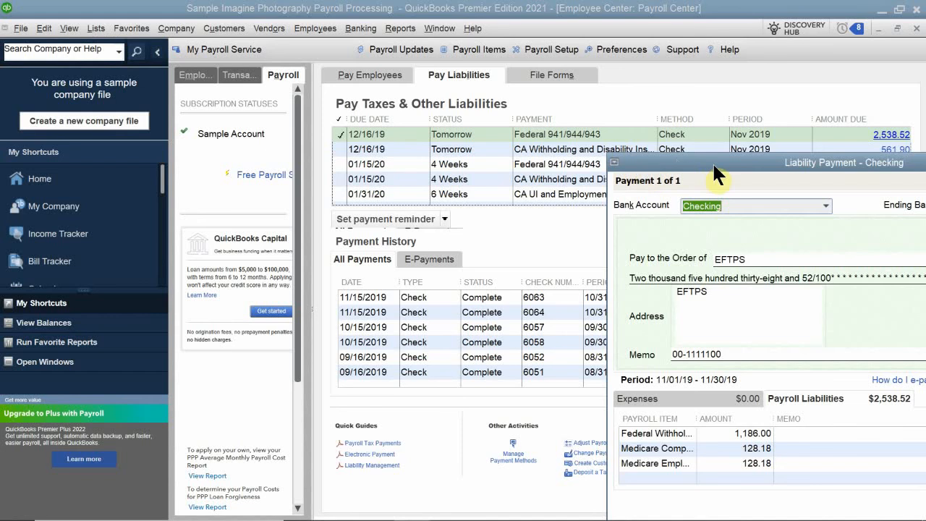
left_click_drag(703, 158, 419, 70)
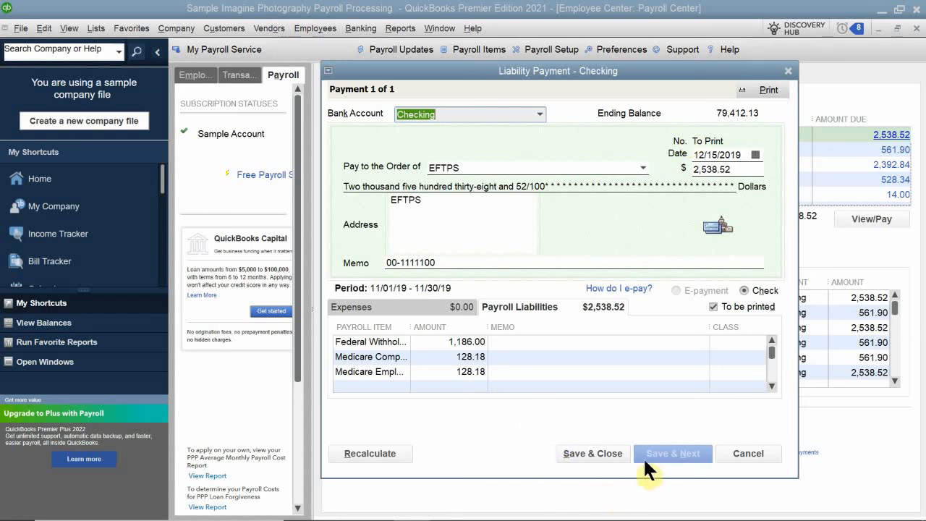
left_click(586, 452)
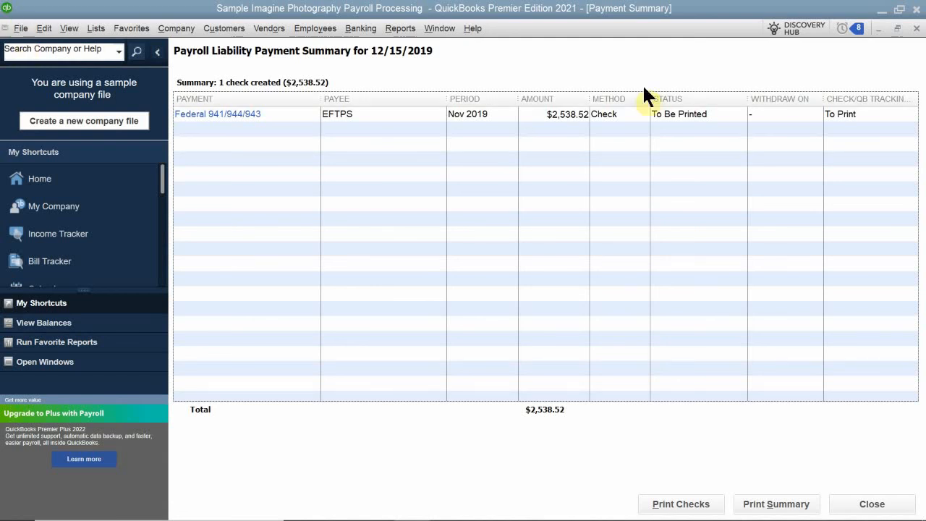
left_click(916, 29)
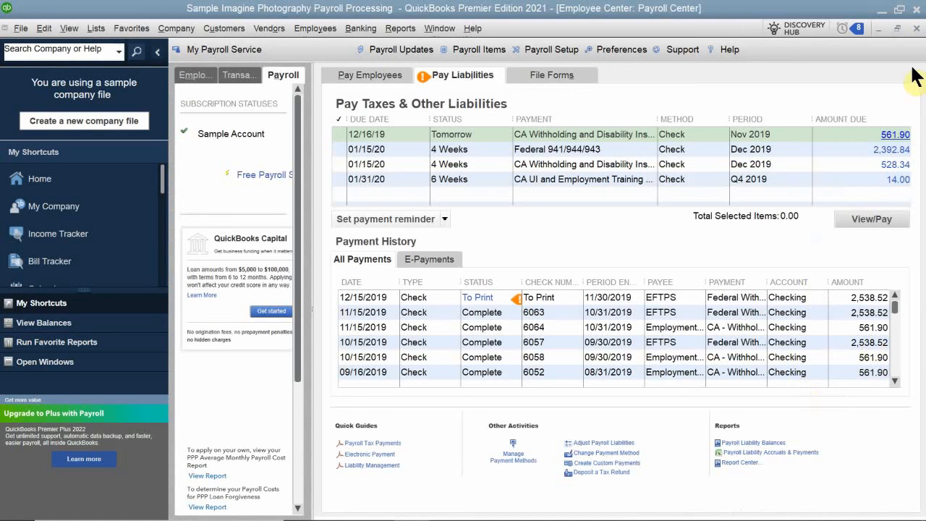
Step: Open the register for the Checking account
left_click(917, 29)
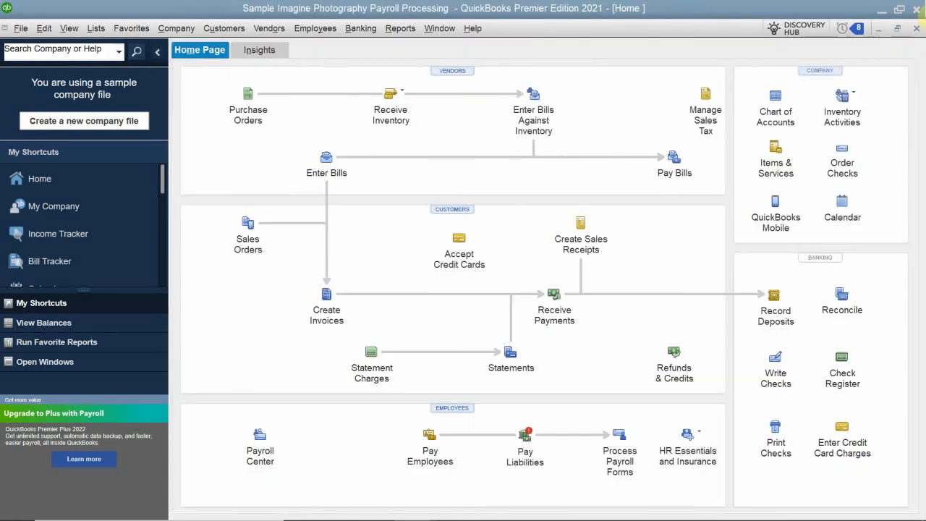
left_click(916, 28)
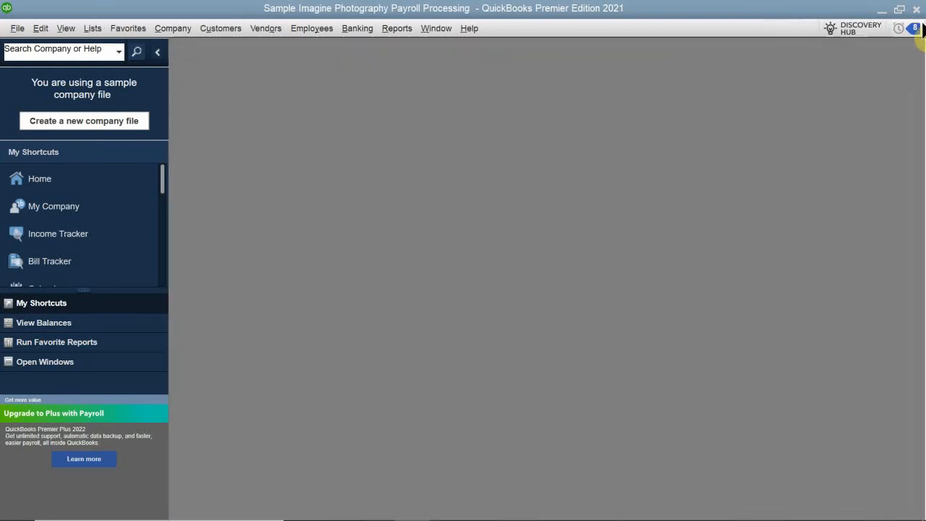
left_click(49, 180)
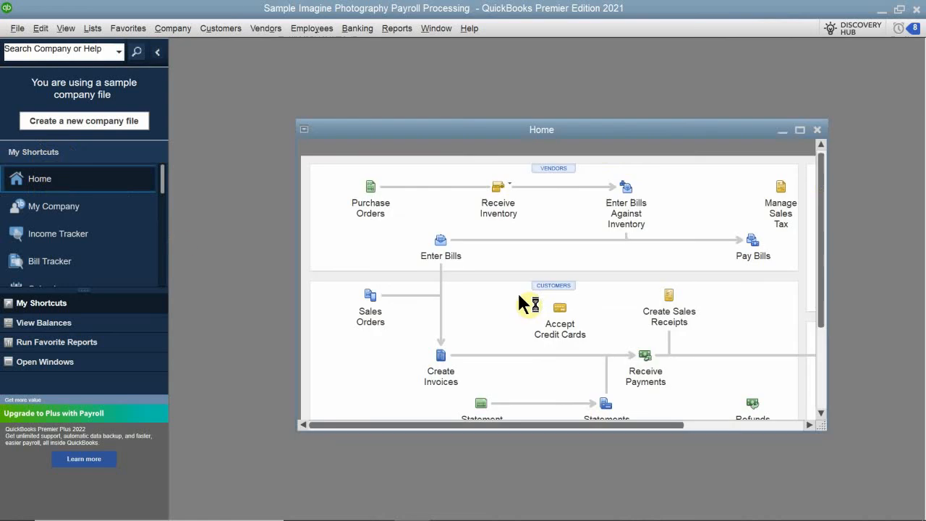
double_click(578, 129)
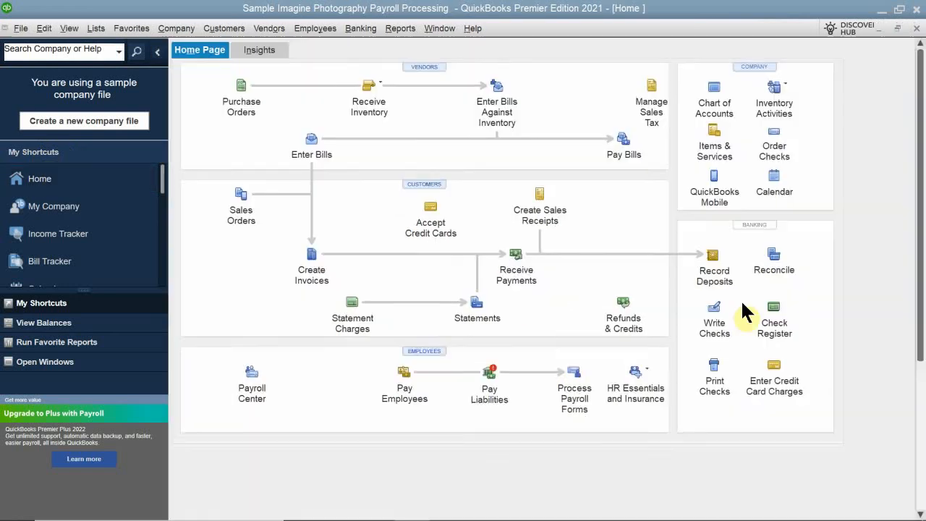
left_click(844, 374)
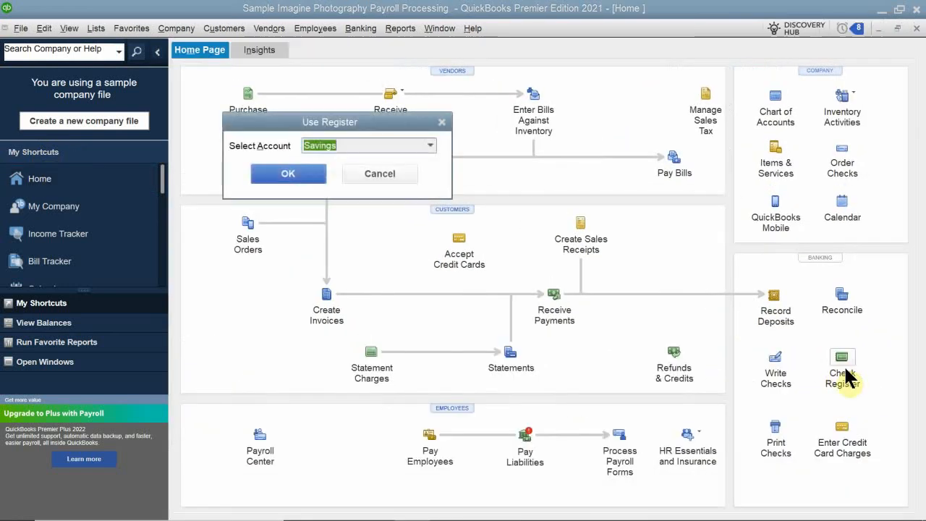
left_click(432, 144)
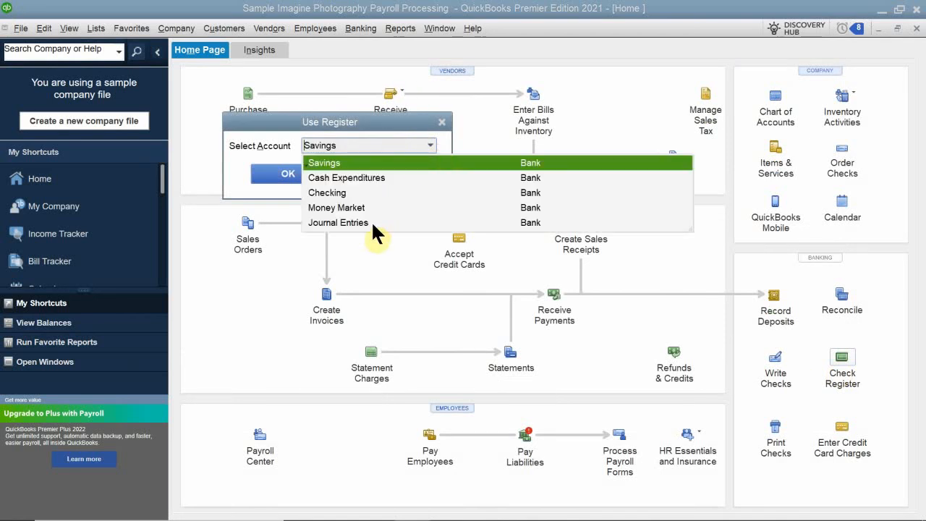
left_click(333, 193)
left_click(286, 174)
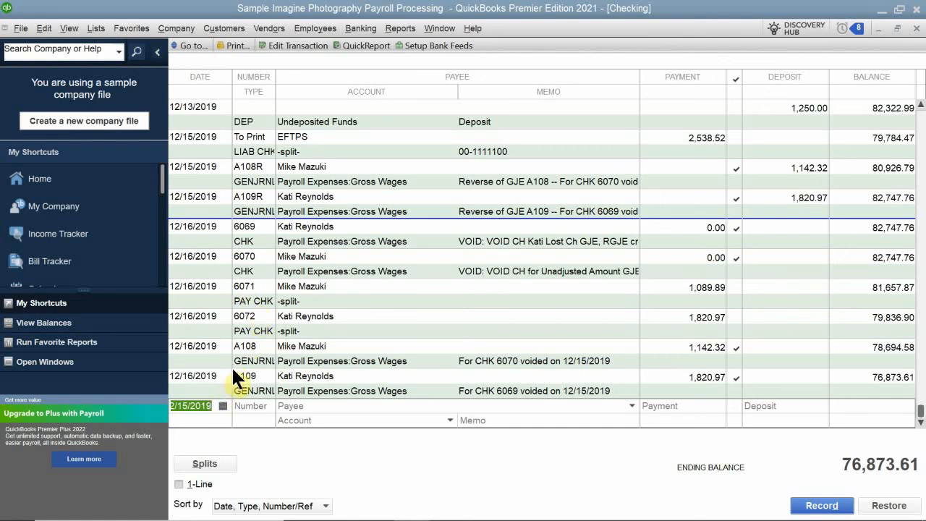
Step: Examine the EFTPS liability check marked To Print among the December entries of the checking register
scroll(234, 364, "up", 3)
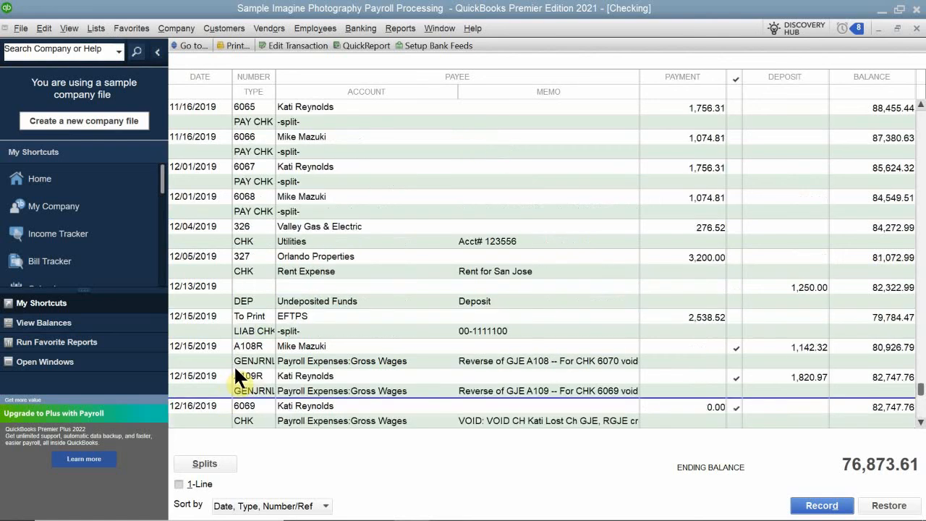
scroll(234, 365, "up", 3)
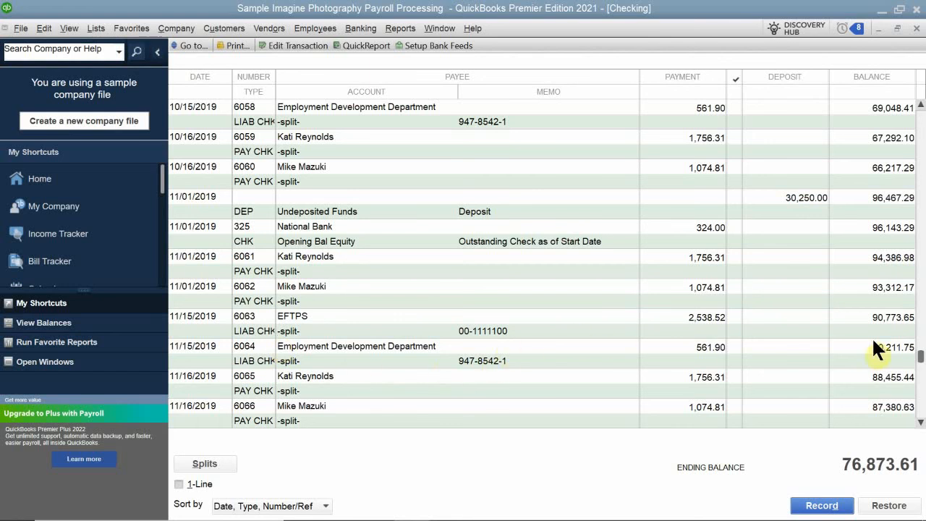
scroll(873, 341, "down", 10)
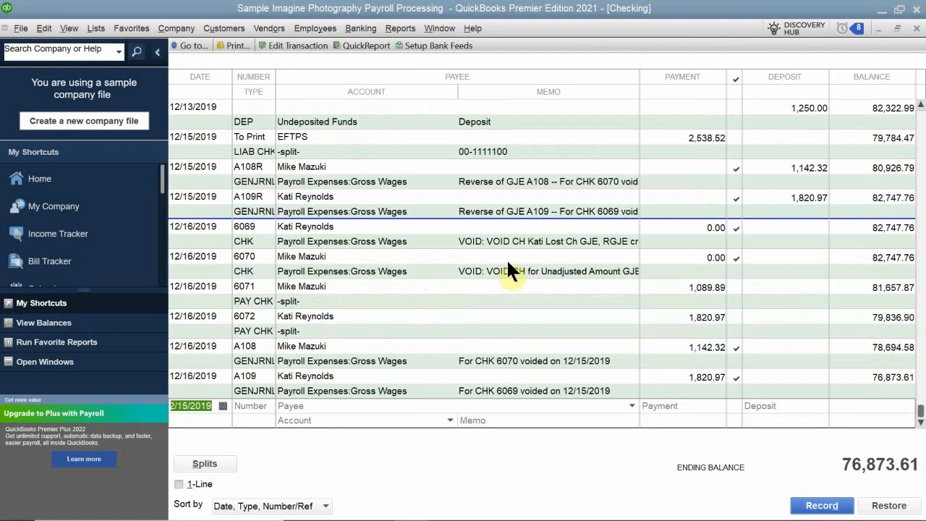
left_click(315, 134)
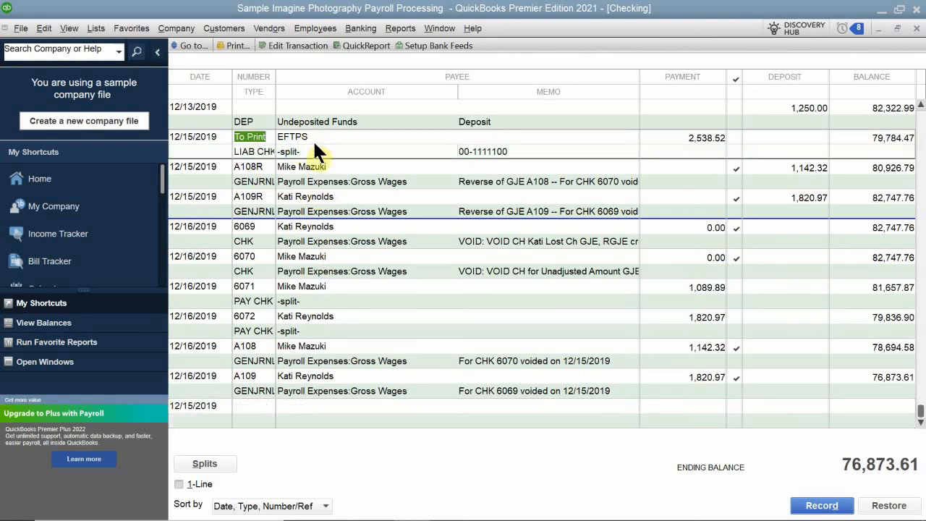
scroll(312, 145, "up", 1)
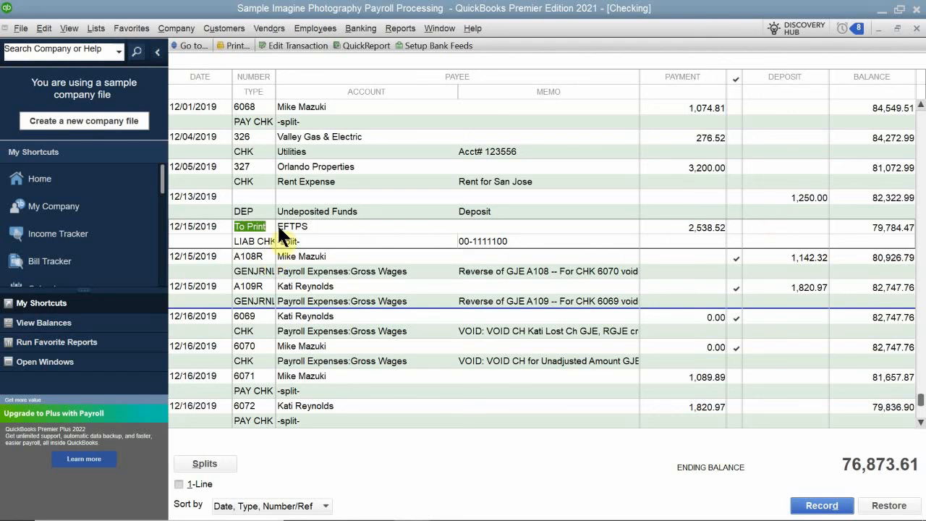
left_click(245, 228)
left_click_drag(267, 227, 203, 225)
scroll(690, 235, "down", 1)
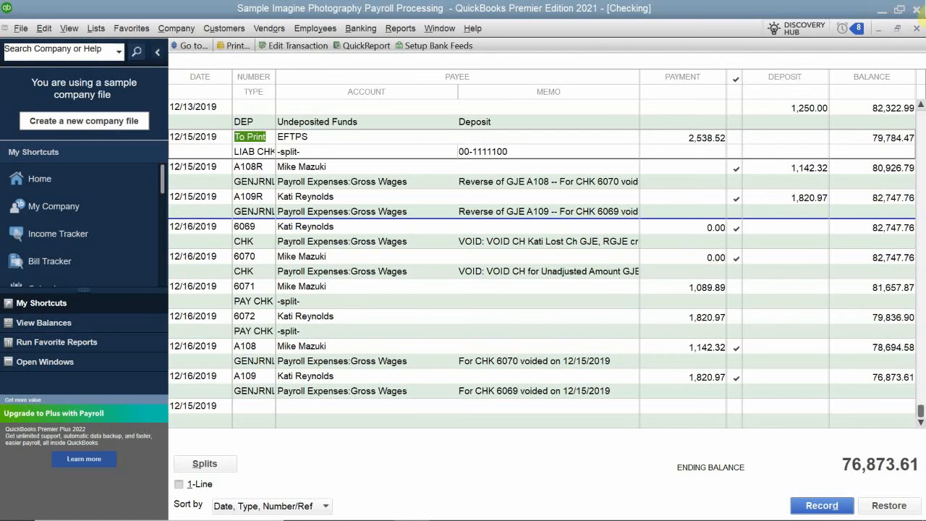
left_click(916, 28)
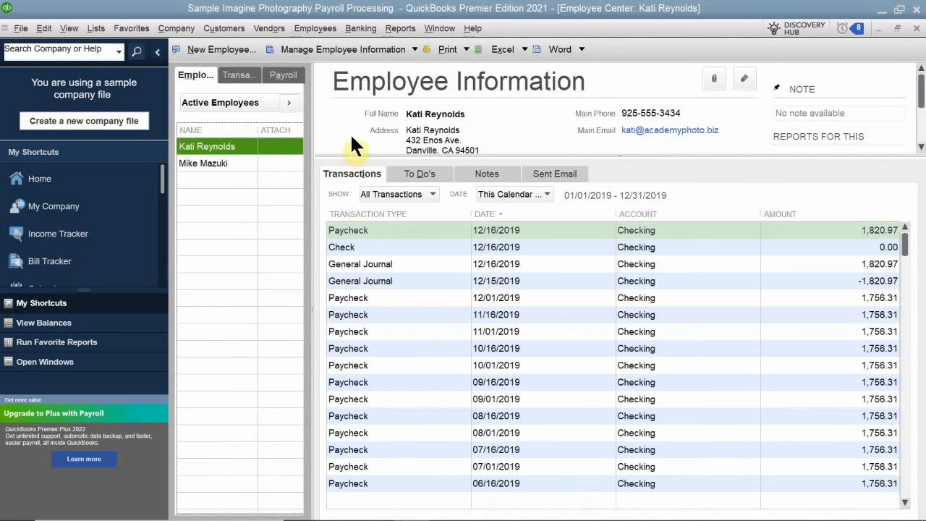
Step: Open the payroll liability adjustment window and close it without entering anything
left_click(283, 75)
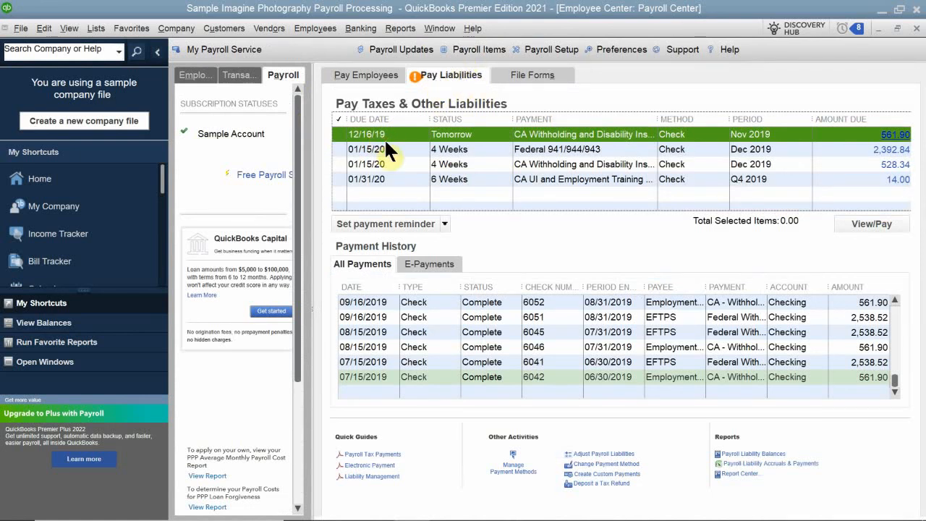
left_click(590, 454)
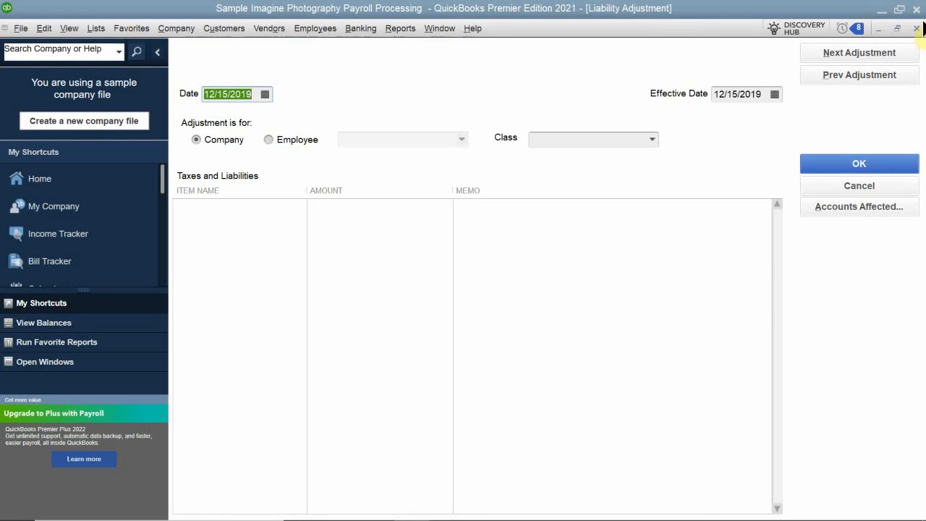
left_click(915, 29)
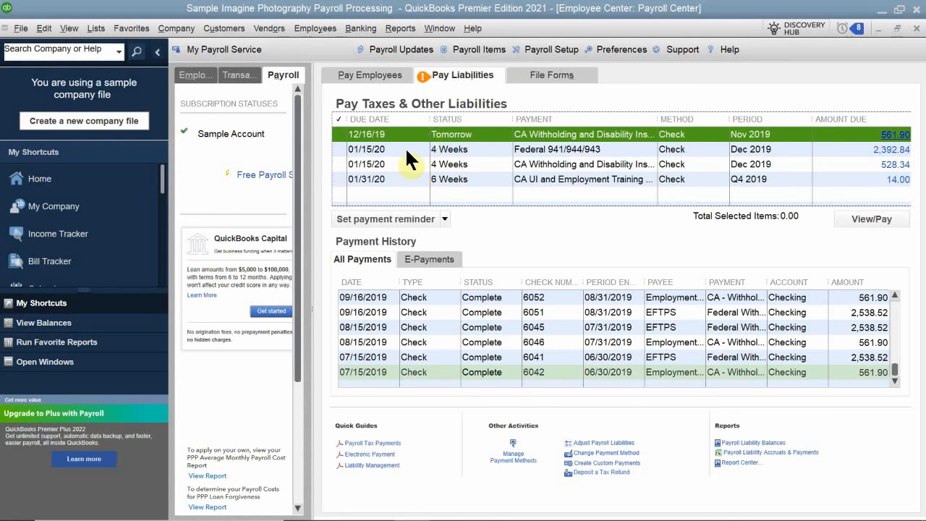
Step: Pay the CA Withholding and Disability Insurance liability of 561.90 as a to-be-printed check from Checking
left_click(342, 133)
left_click(870, 217)
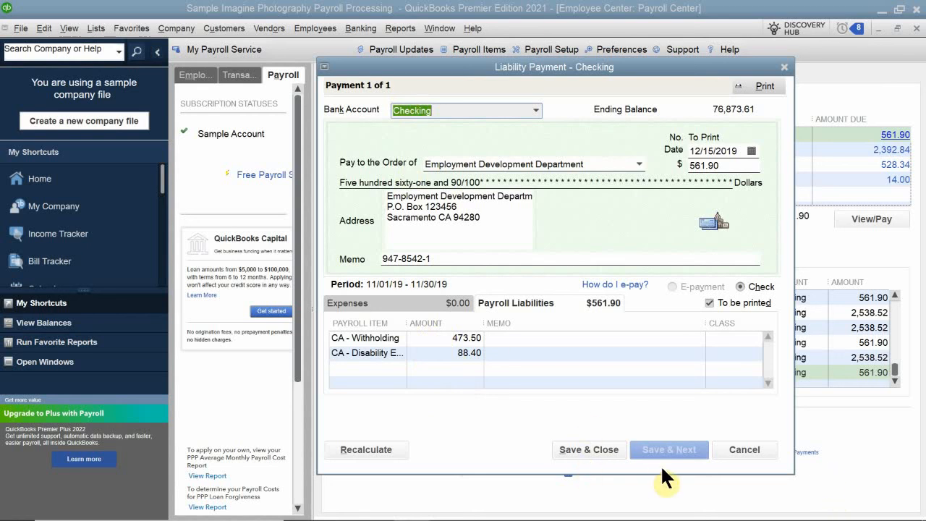
left_click(587, 446)
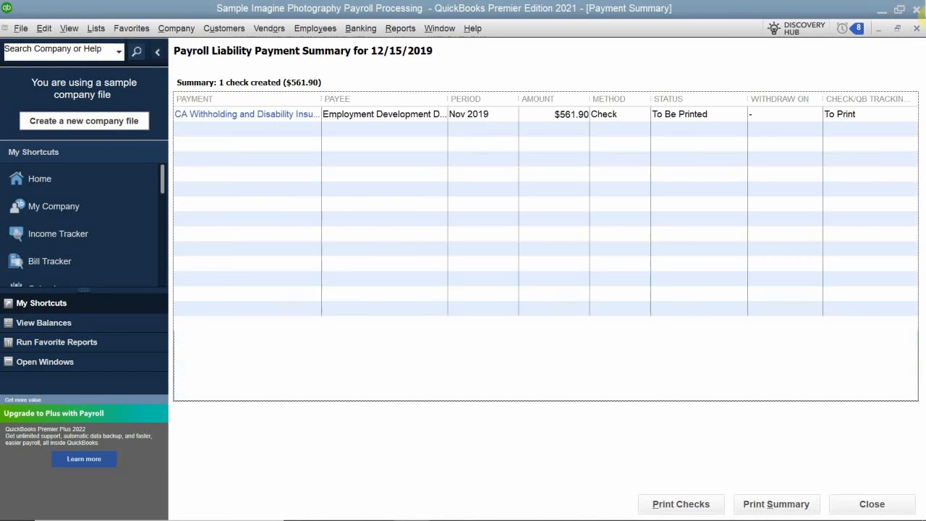
left_click(915, 29)
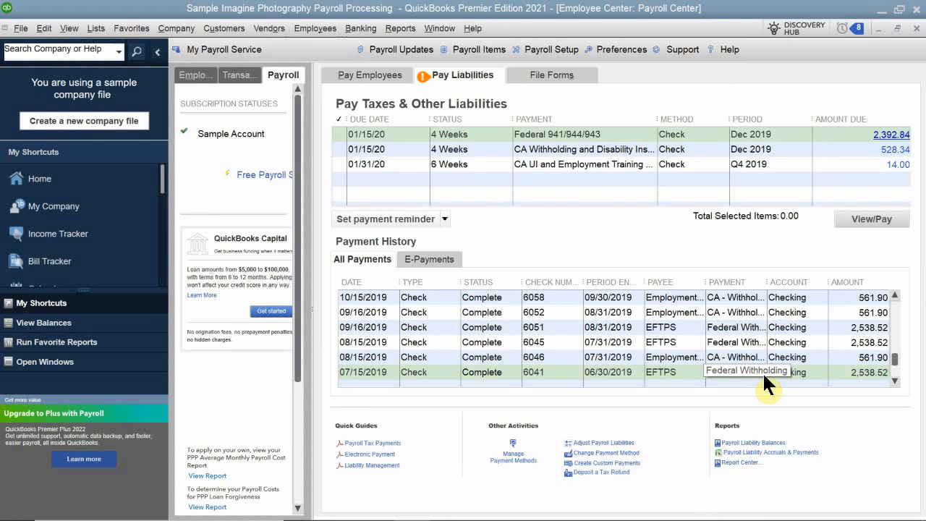
mouse_move(777, 508)
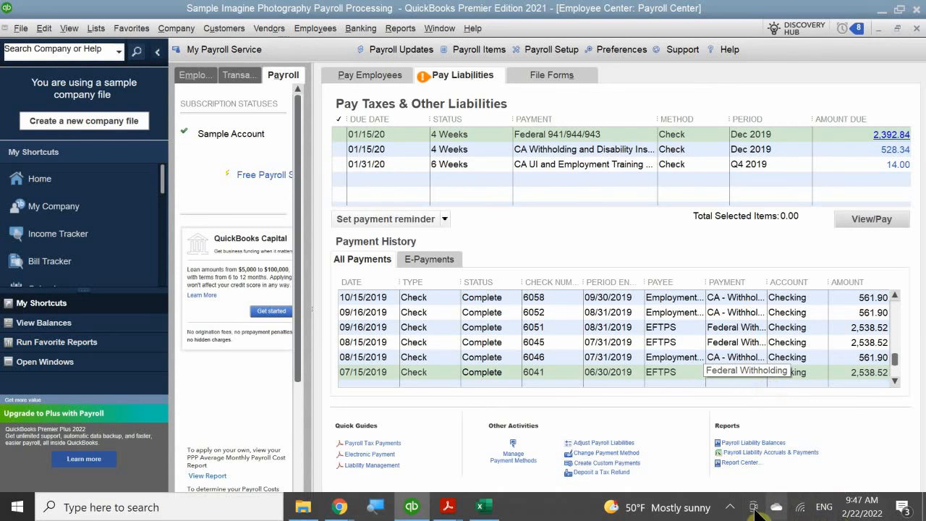
left_click(732, 507)
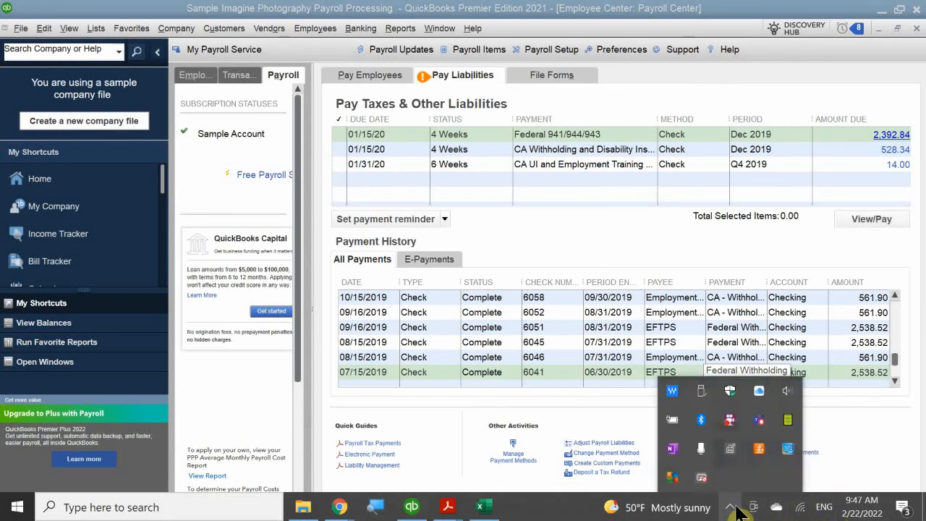
right_click(731, 420)
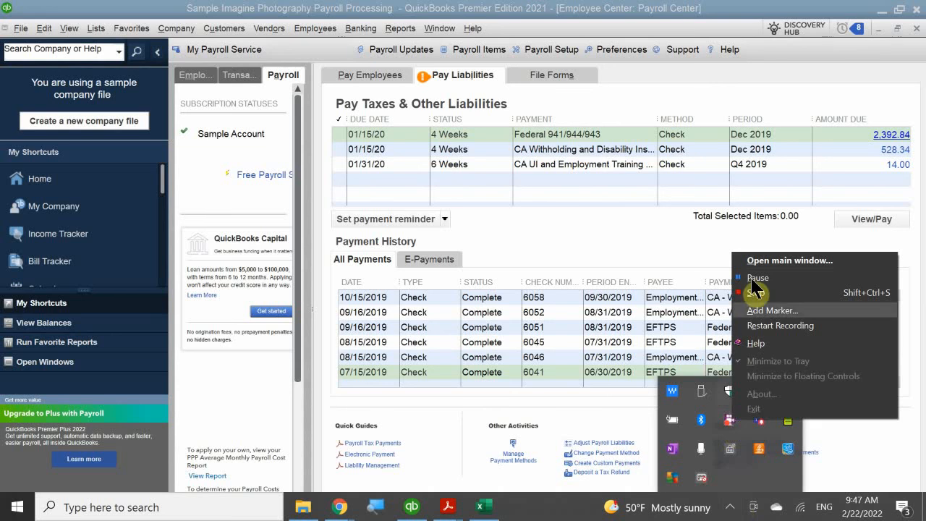